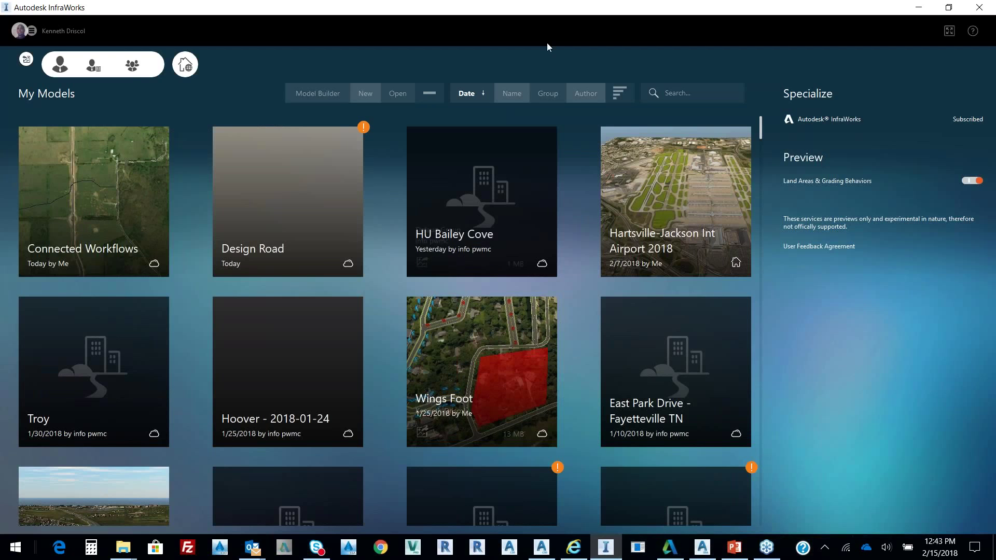
Step: Open Model Builder, examine the road map around Mozingo Lake near Maryville, and close it without creating a model
left_click(324, 94)
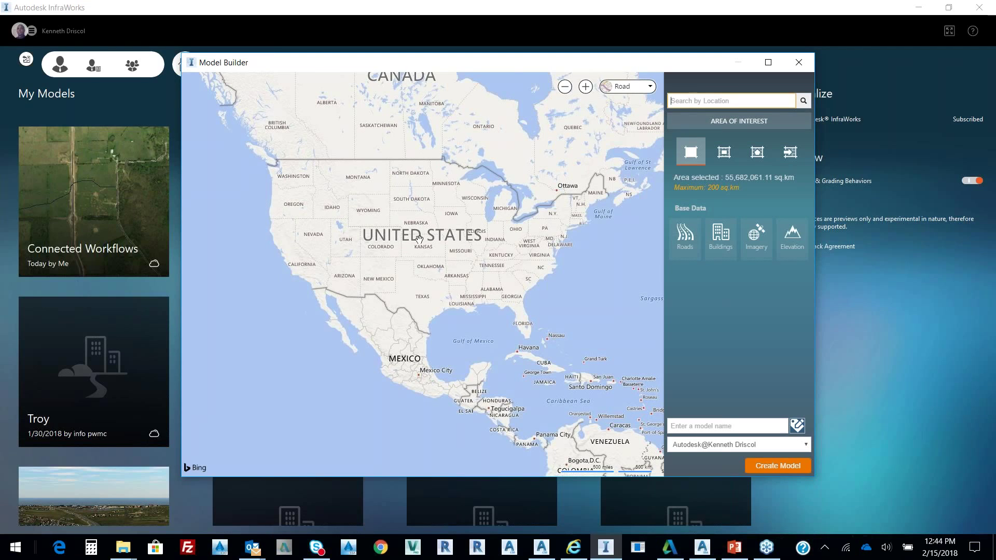
scroll(419, 238, "up", 1)
scroll(435, 263, "down", 2)
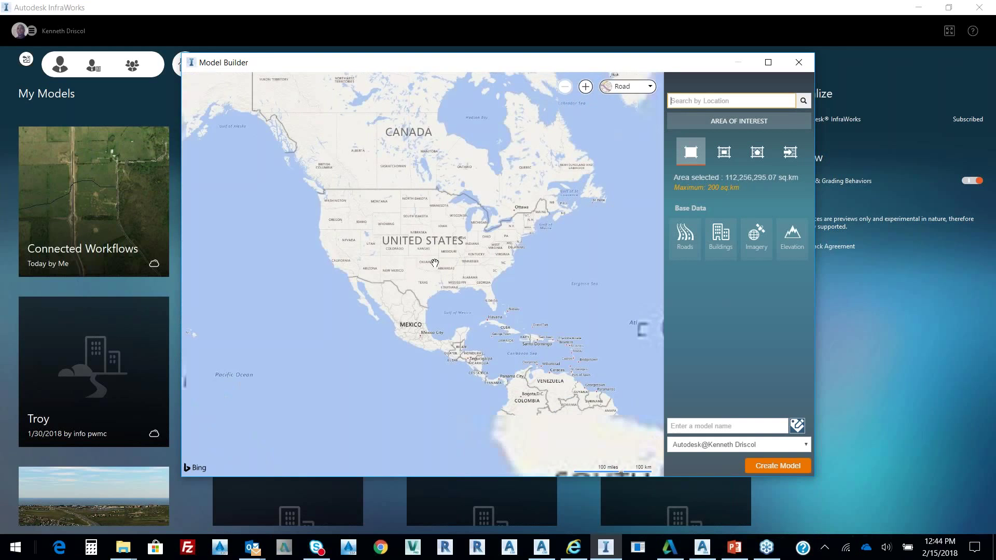
scroll(433, 238, "up", 4)
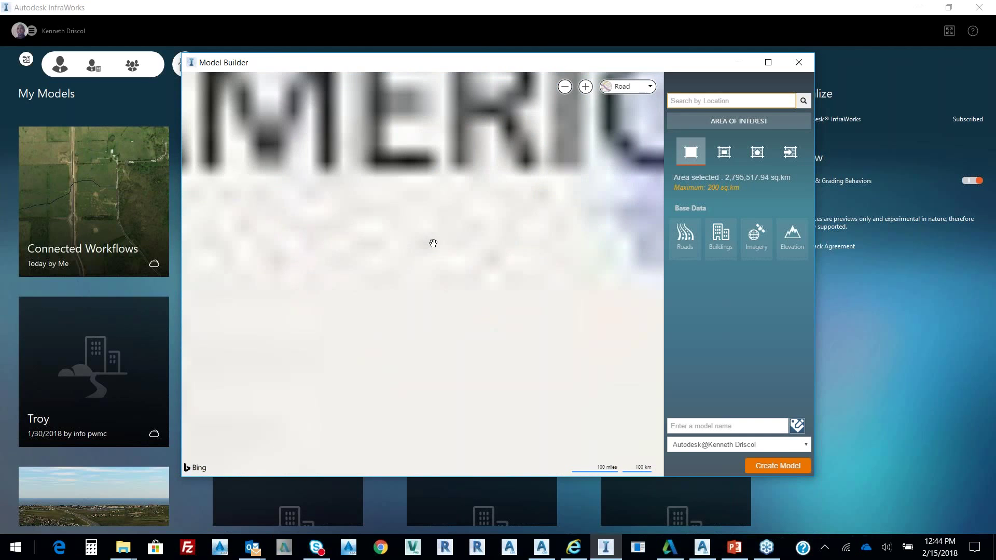
scroll(477, 314, "up", 4)
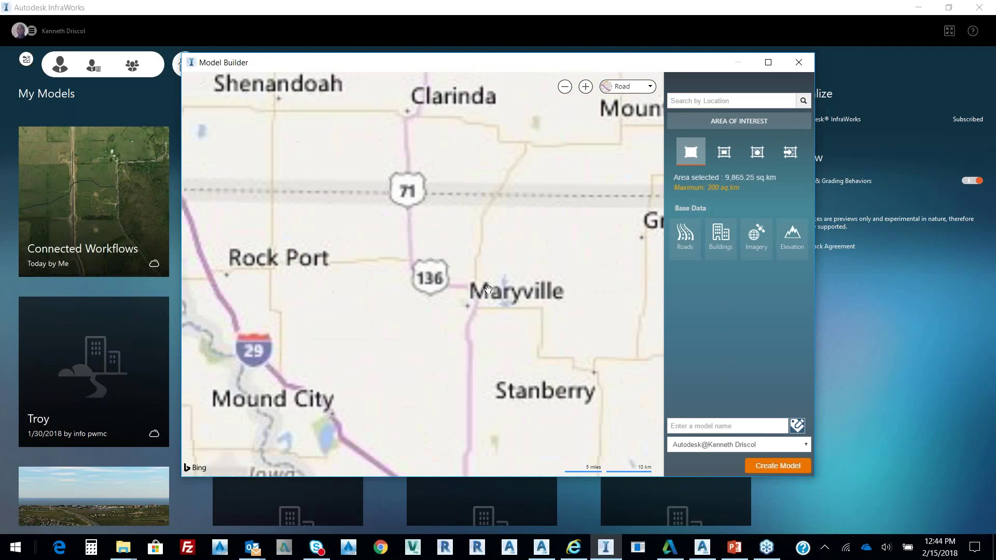
scroll(487, 289, "up", 1)
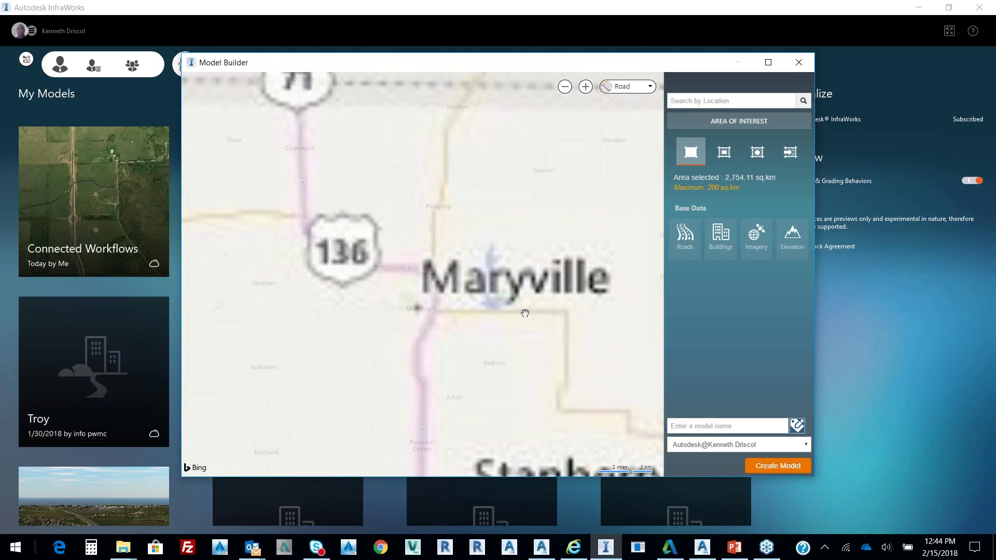
scroll(525, 313, "up", 2)
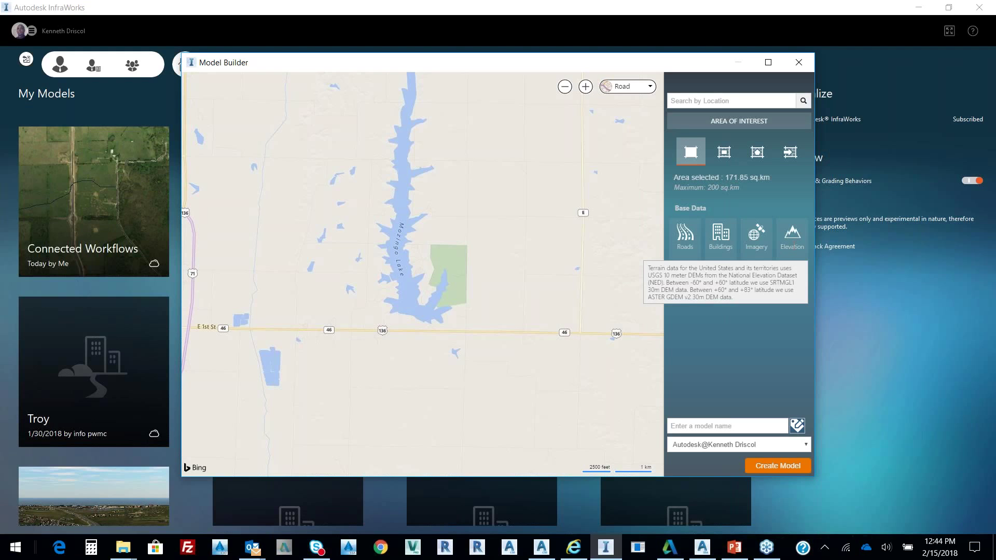
left_click(796, 62)
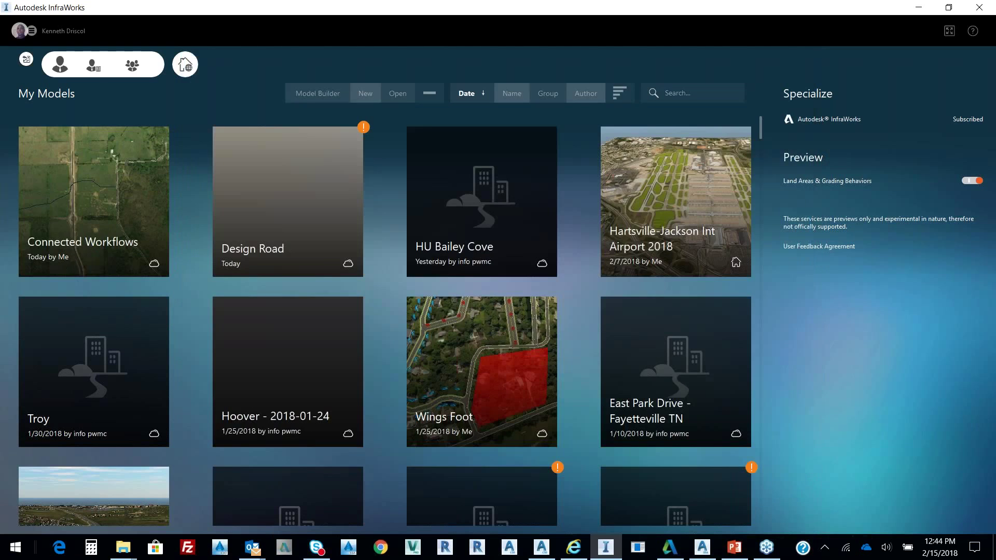
Step: Open the Connected Workflows model and inspect its wooded hill and the surrounding roads and buildings in 3D
left_click(122, 225)
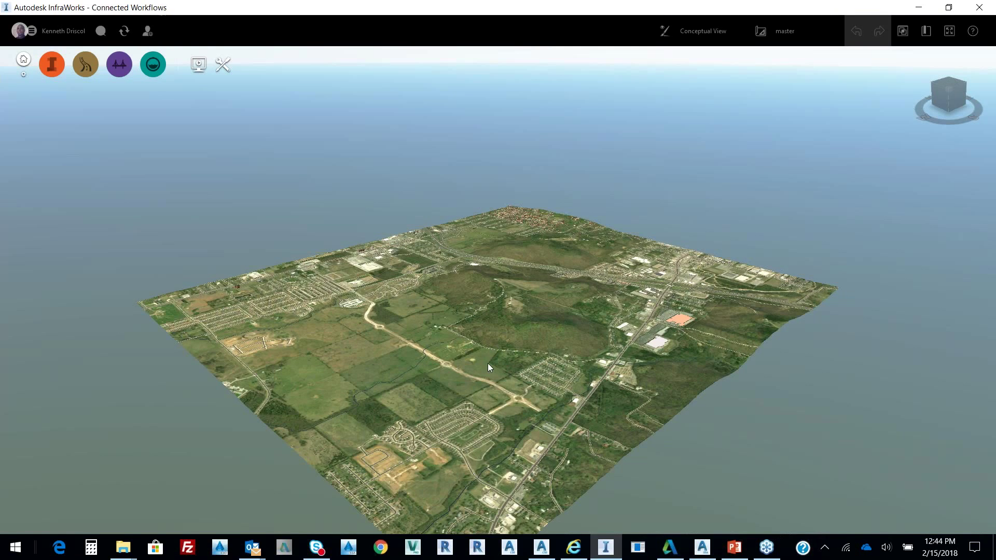
left_click_drag(488, 363, 451, 387)
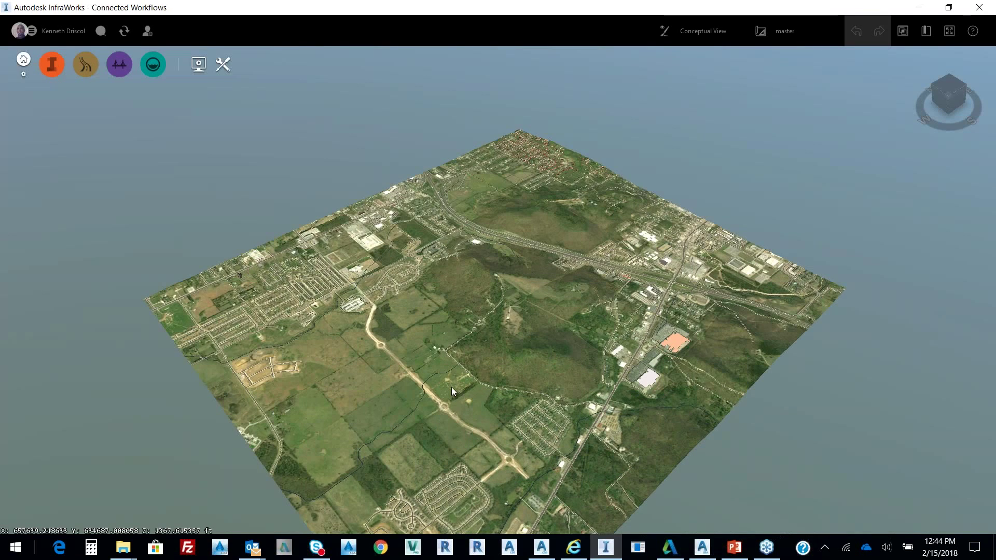
middle_click_drag(451, 386, 485, 305, "shift")
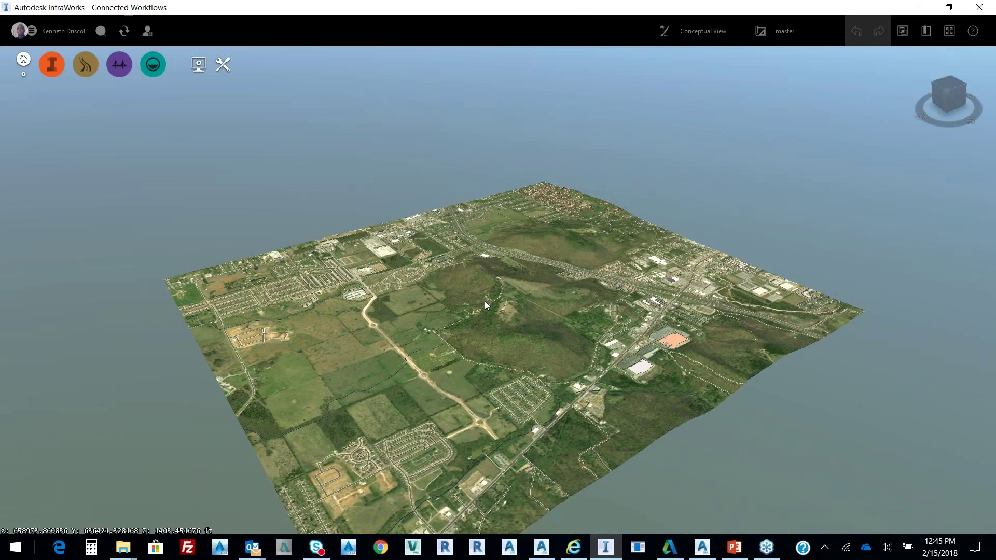
scroll(522, 326, "up", 3)
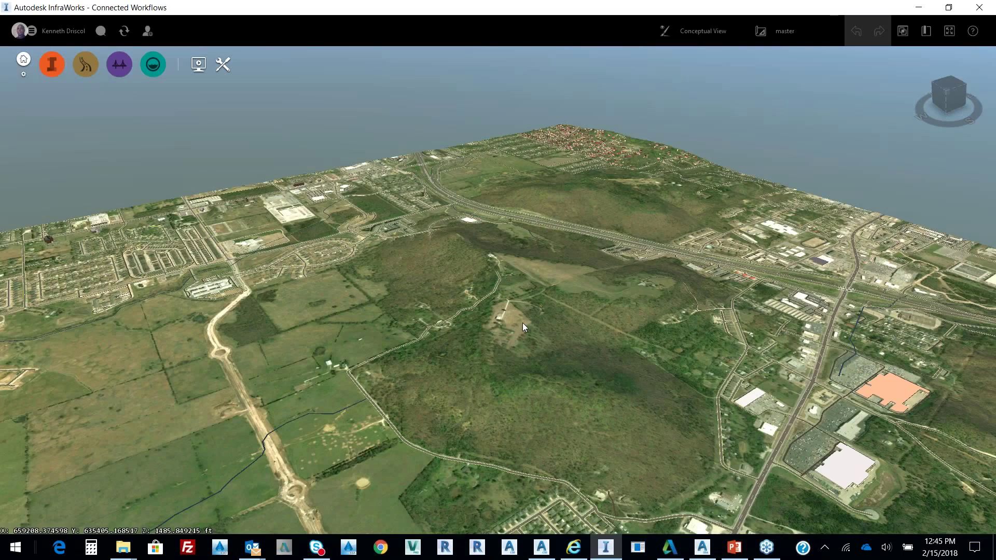
left_click_drag(521, 323, 506, 312)
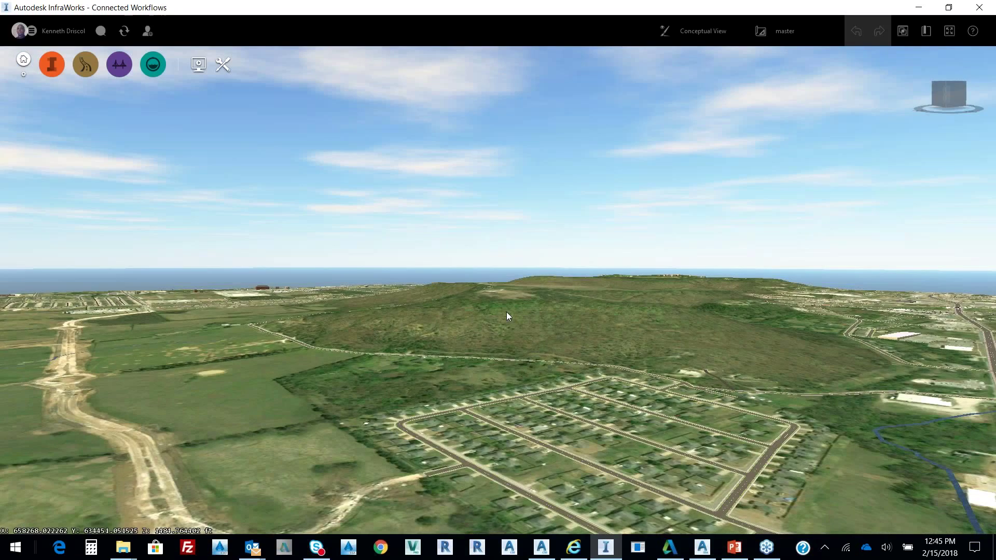
middle_click_drag(506, 312, 421, 308, "shift")
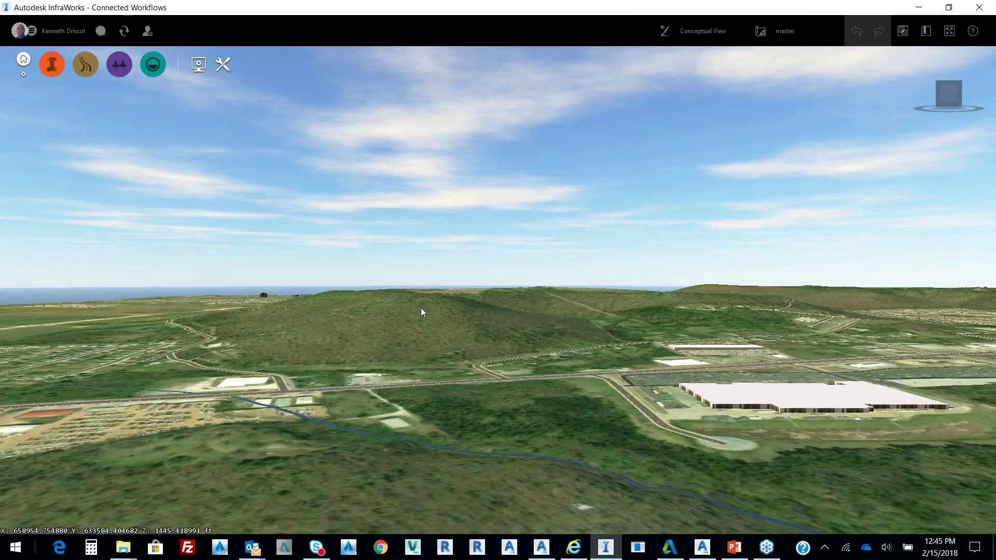
middle_click_drag(421, 308, 559, 225, "shift")
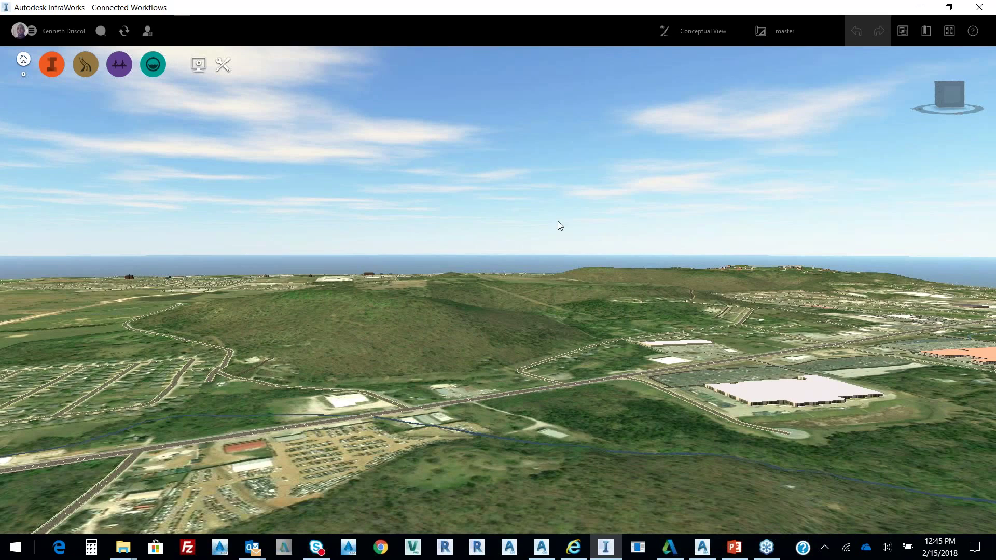
scroll(425, 444, "up", 2)
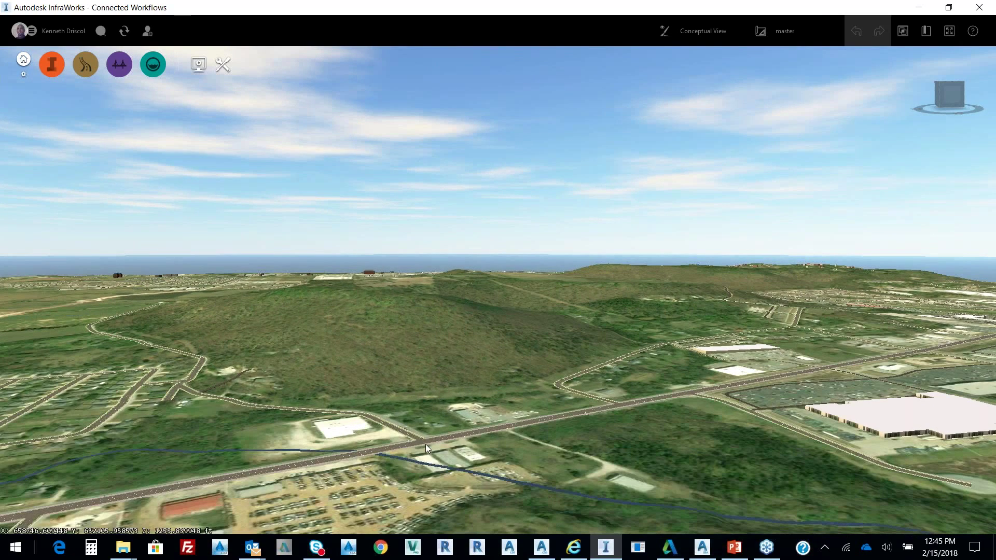
mouse_move(425, 444)
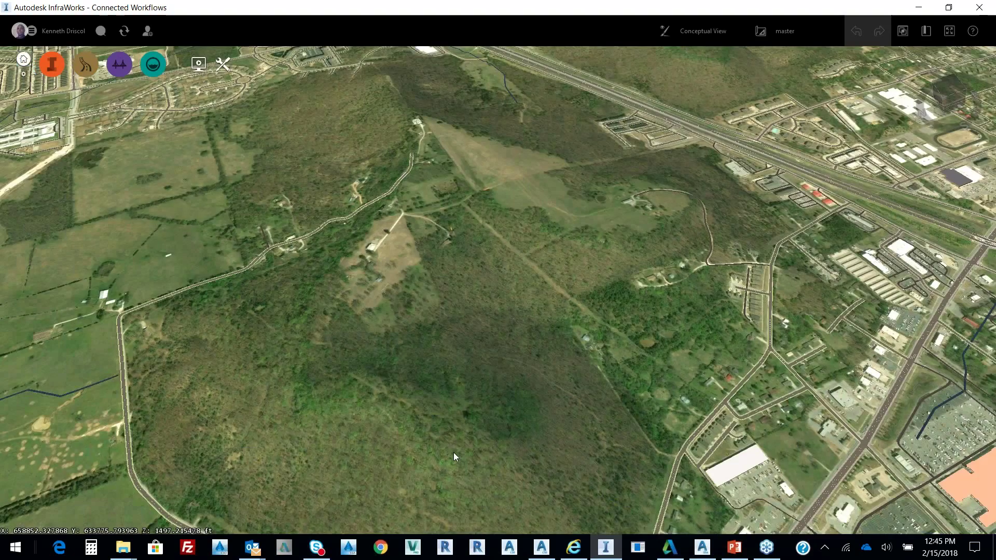
Step: Examine the unpaved road corridor with its roundabouts and the waterway crossing it, from overview to close range
scroll(444, 428, "down", 3)
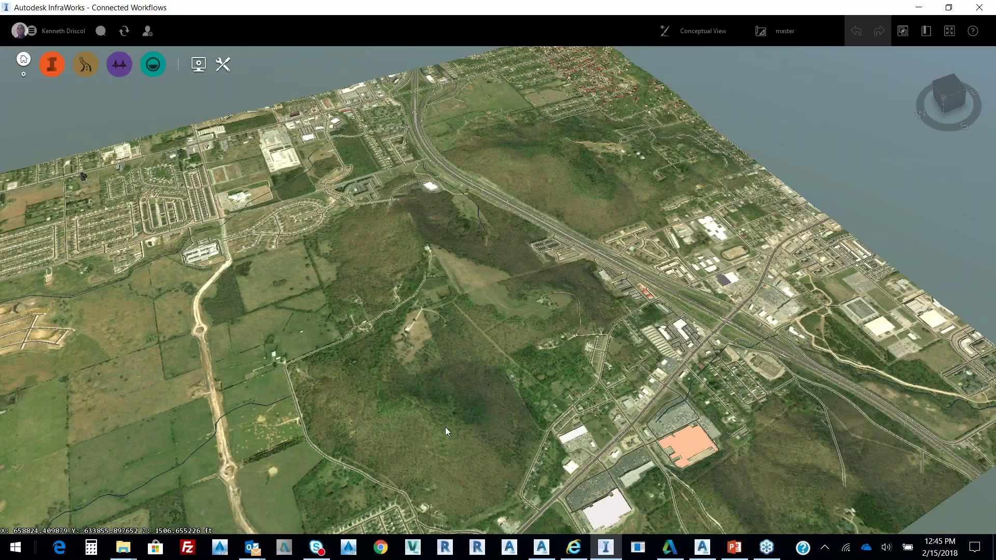
left_click_drag(445, 427, 484, 282)
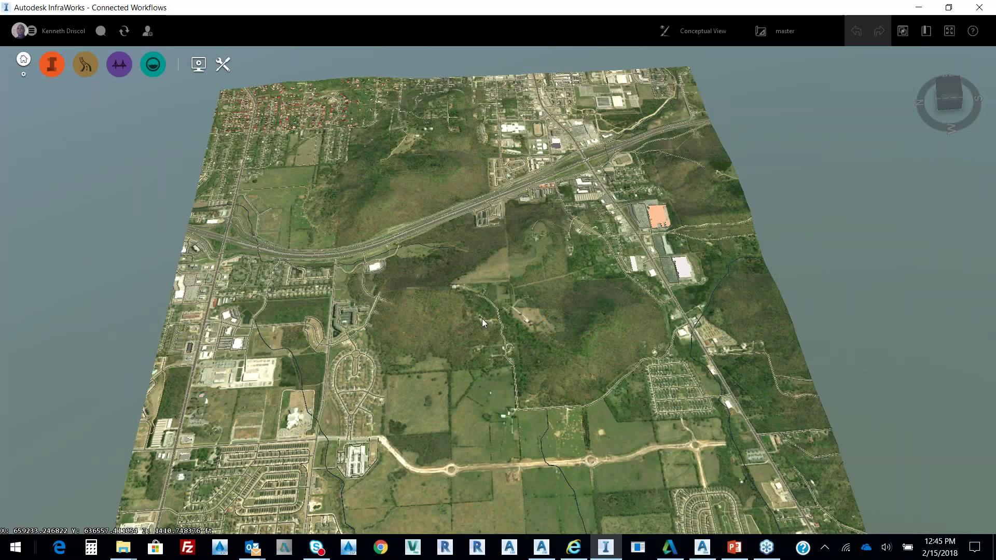
left_click_drag(481, 318, 509, 350)
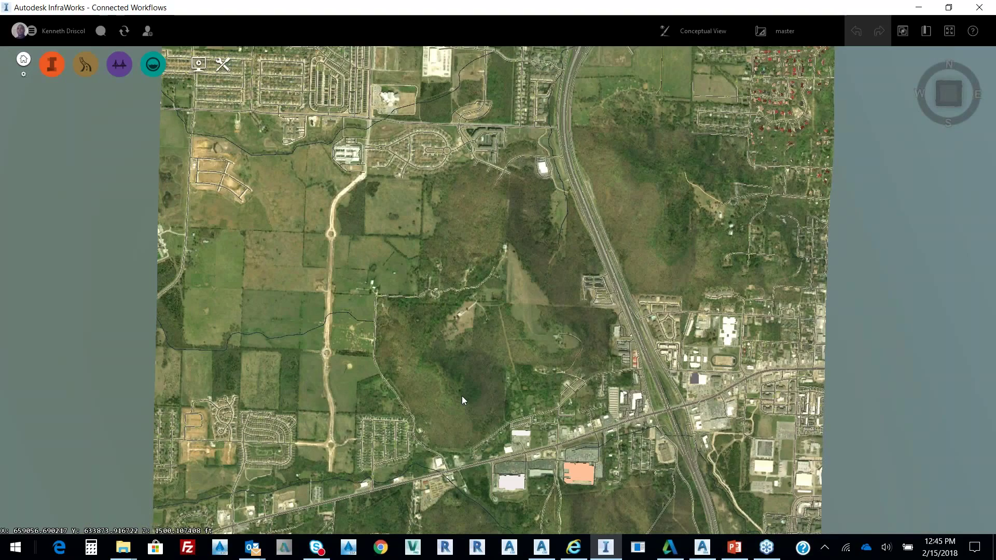
left_click_drag(462, 396, 465, 326)
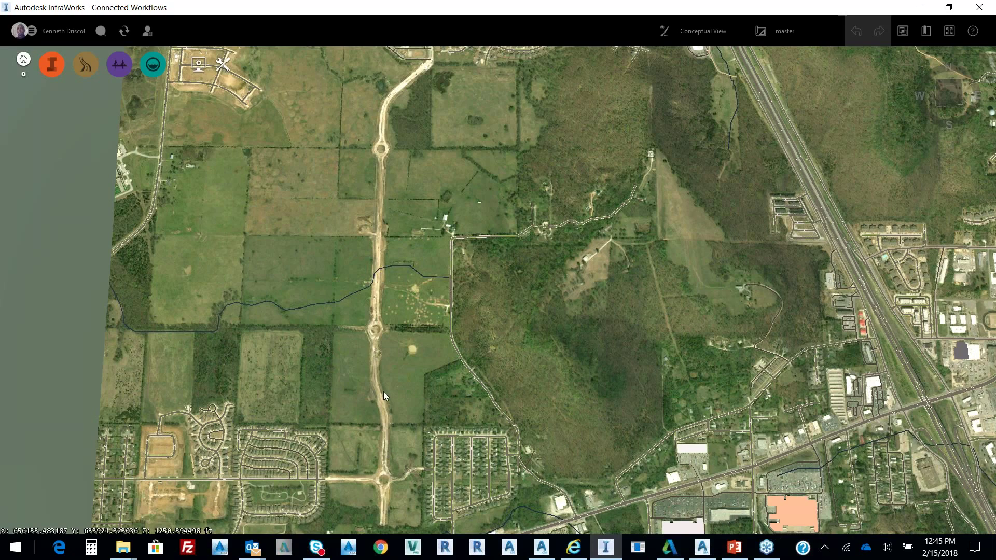
middle_click_drag(384, 393, 374, 358)
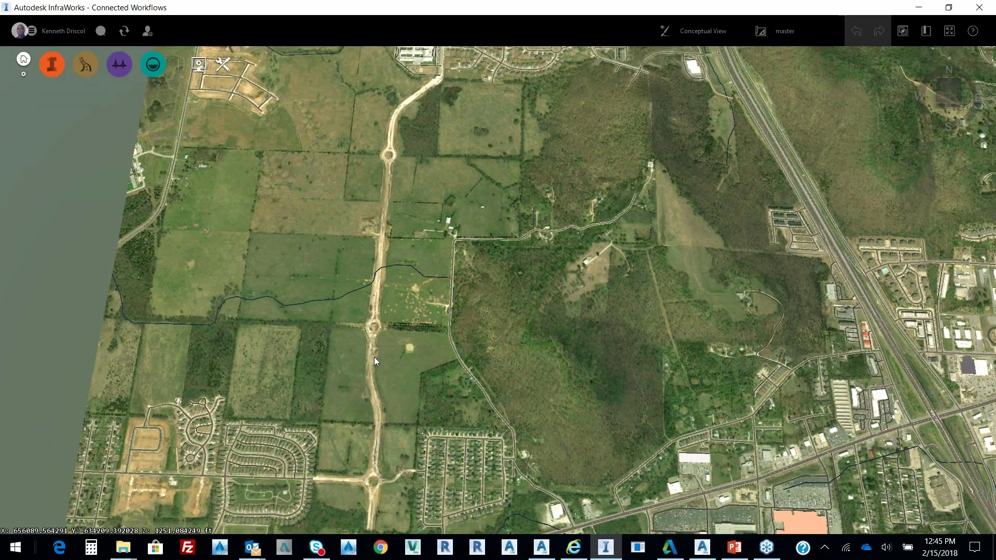
scroll(375, 357, "up", 5)
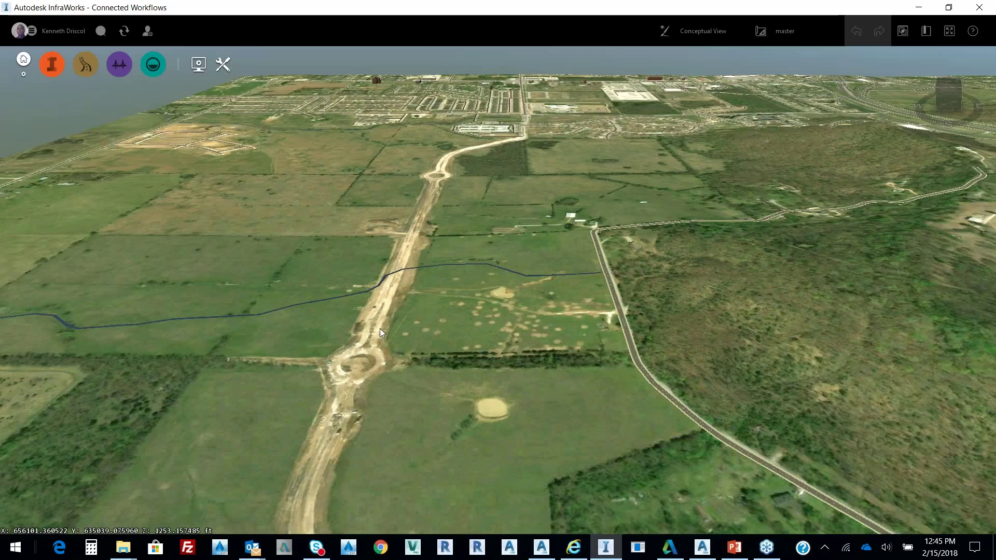
scroll(379, 328, "up", 5)
middle_click_drag(411, 350, 423, 412)
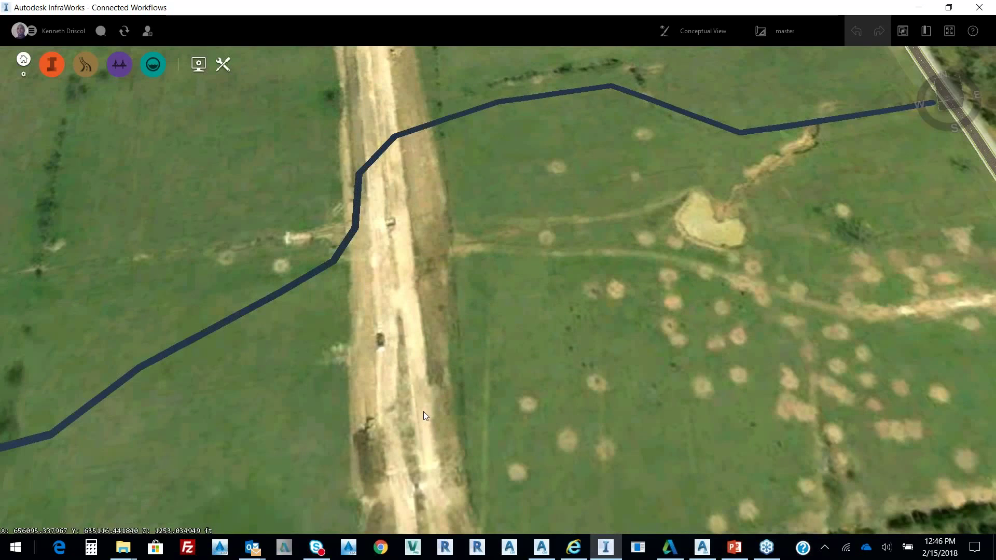
scroll(423, 411, "down", 3)
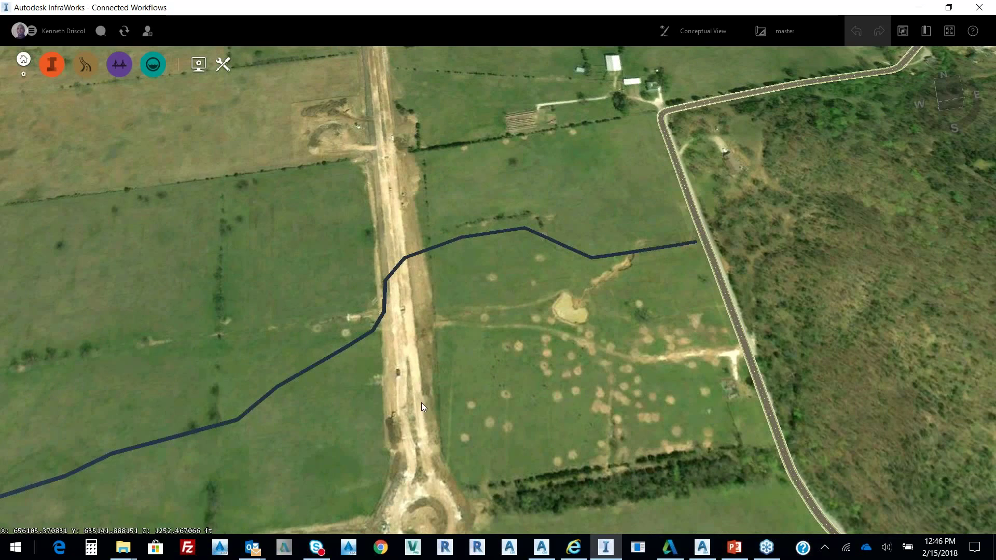
scroll(388, 414, "down", 3)
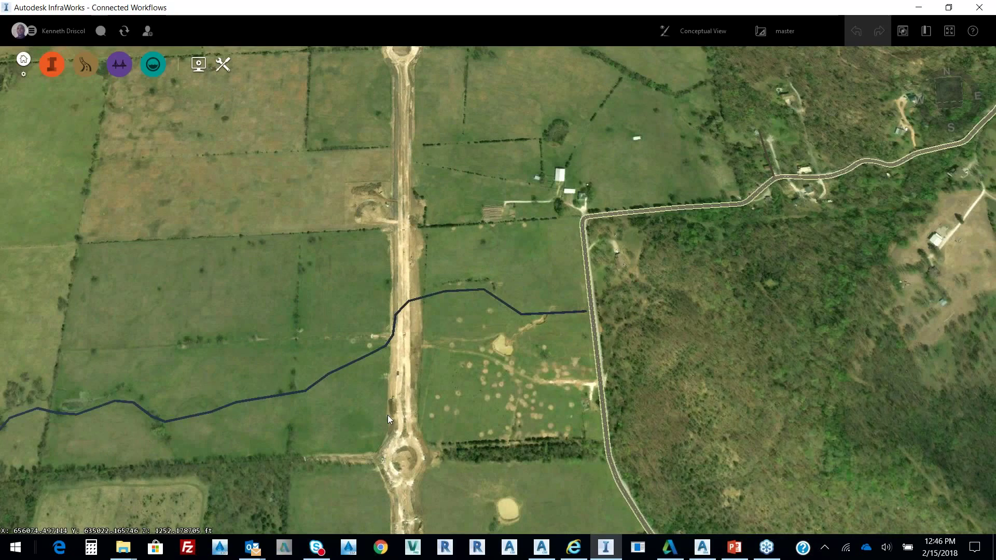
scroll(421, 418, "down", 3)
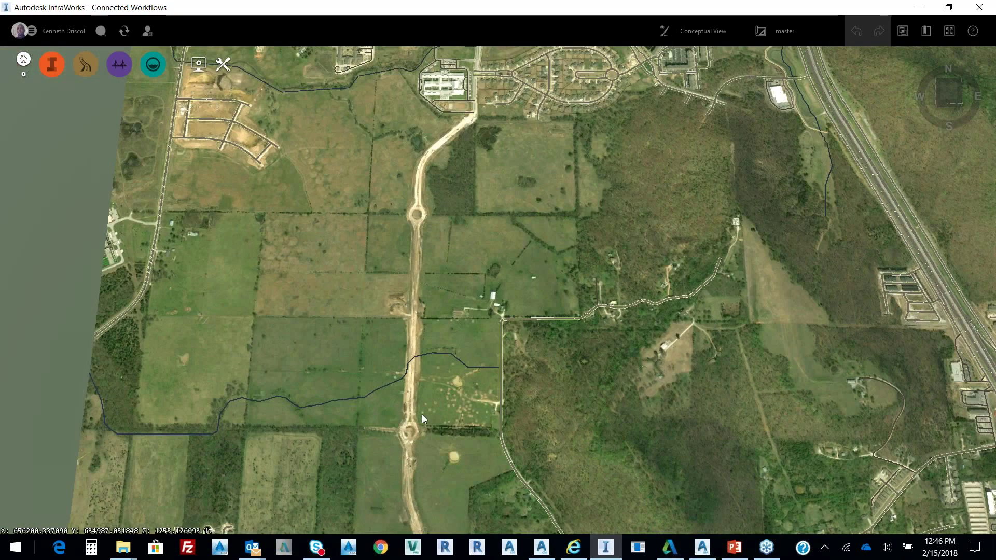
scroll(422, 415, "down", 1)
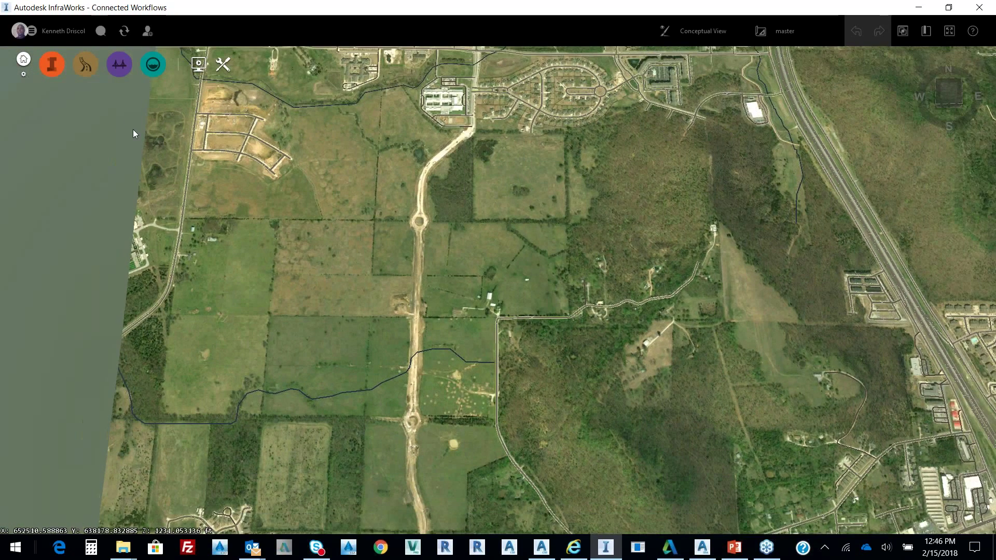
Step: Show the model's data sources and review the file formats that can be added as a new source
mouse_move(50, 66)
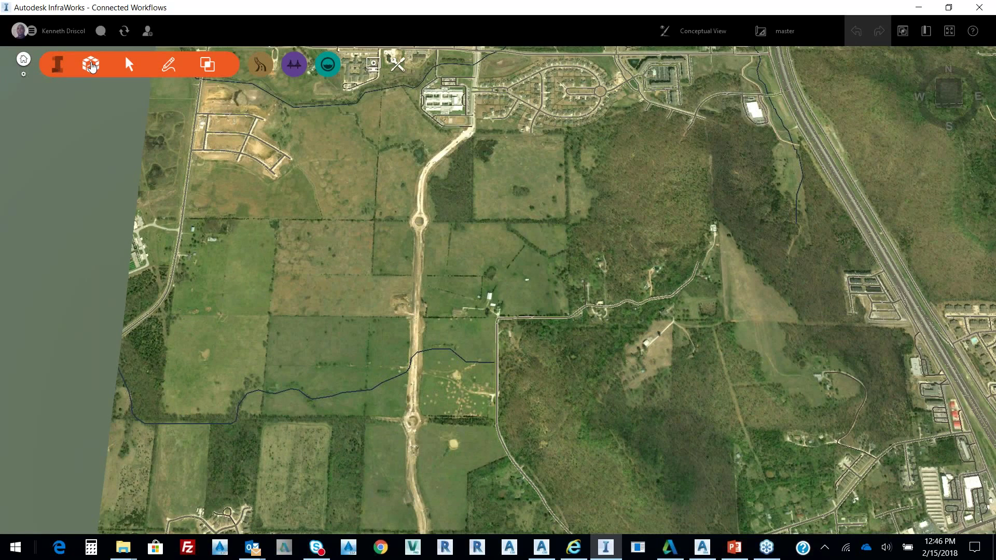
left_click(91, 65)
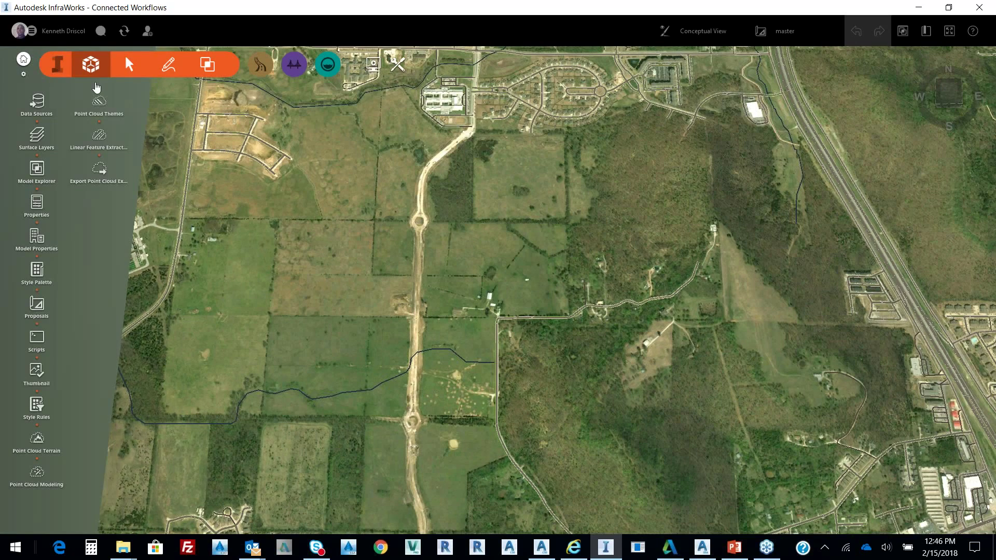
left_click(40, 104)
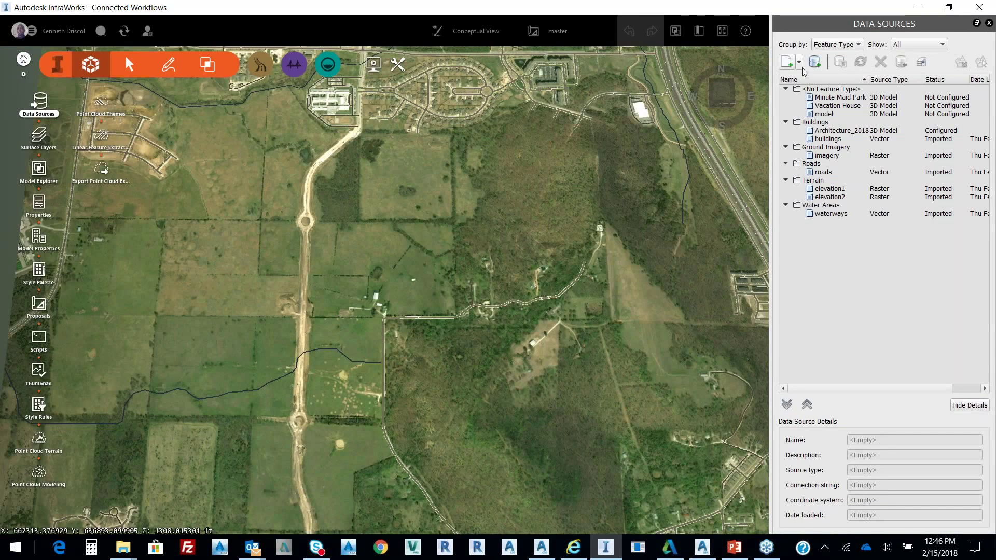
left_click(799, 61)
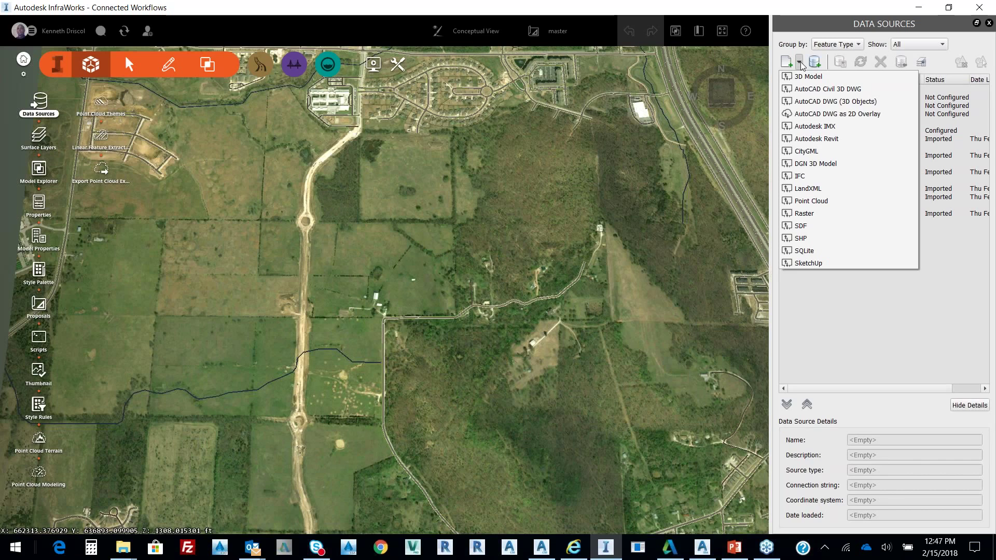
left_click(343, 405)
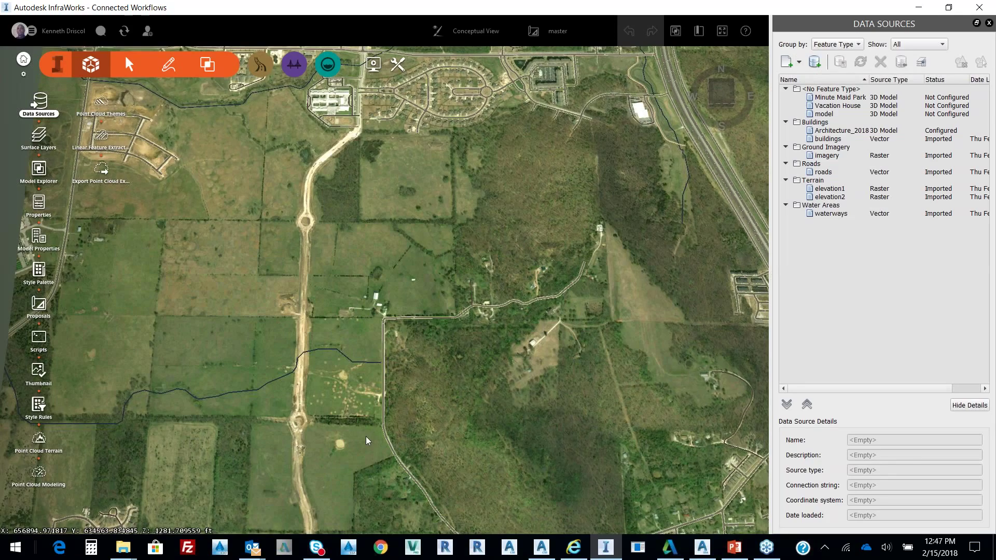
Step: Add Pipes.xml from the Collaboration folder as a LandXML data source and refresh it into the model
left_click_drag(366, 437, 405, 304)
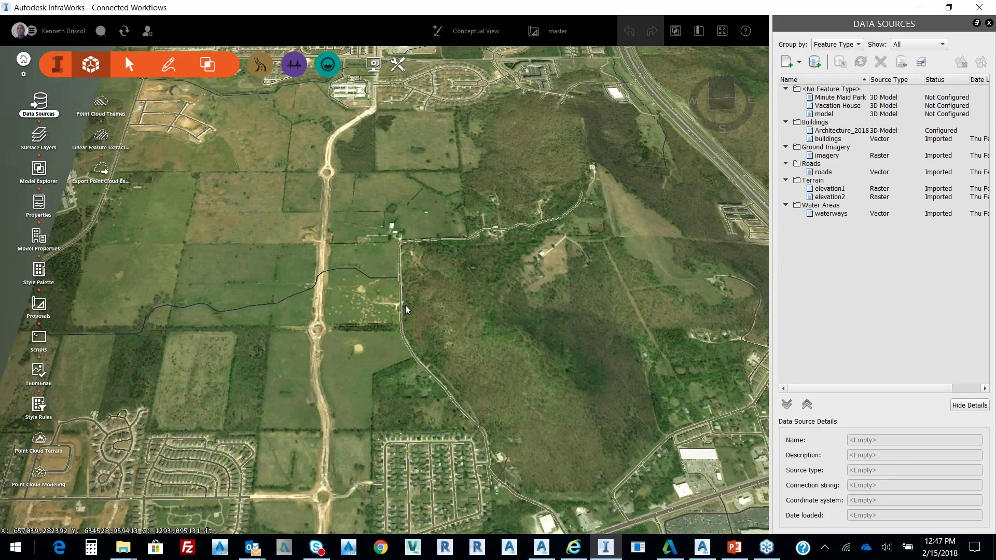
scroll(417, 307, "up", 3)
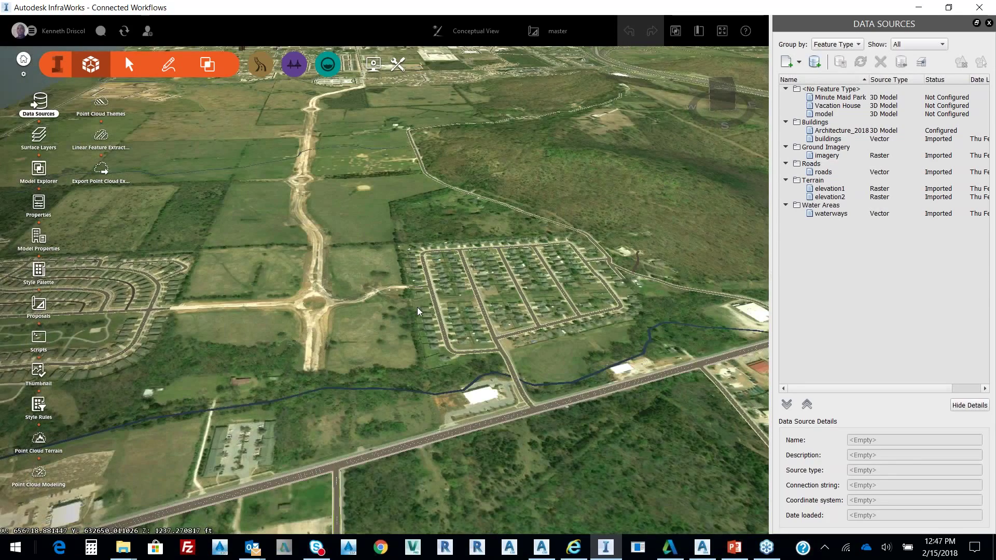
scroll(417, 306, "up", 5)
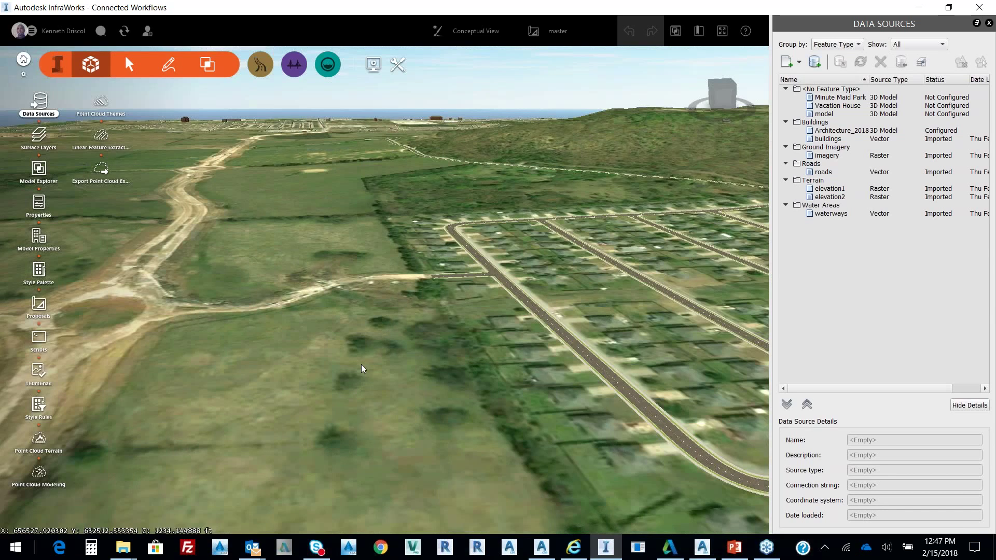
left_click_drag(361, 364, 373, 331)
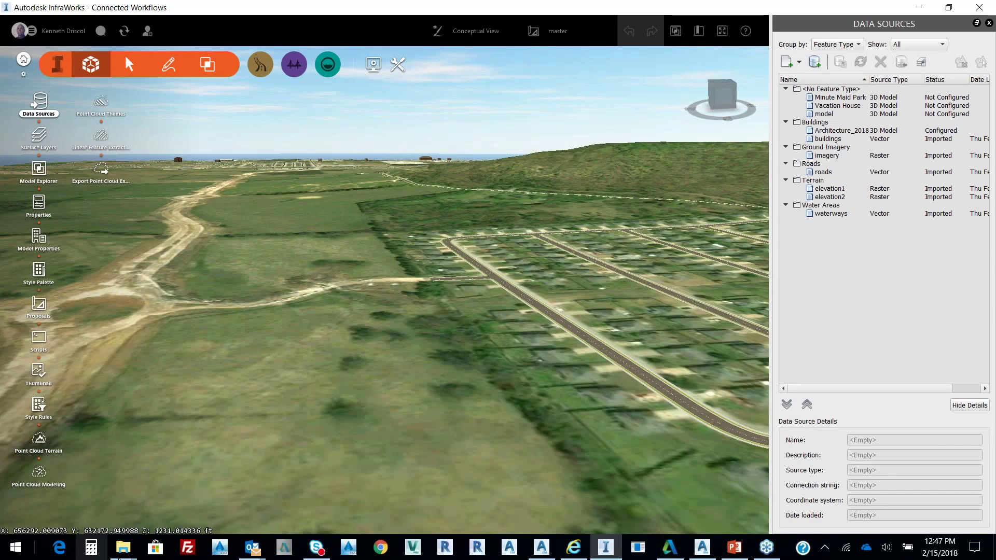
mouse_move(125, 555)
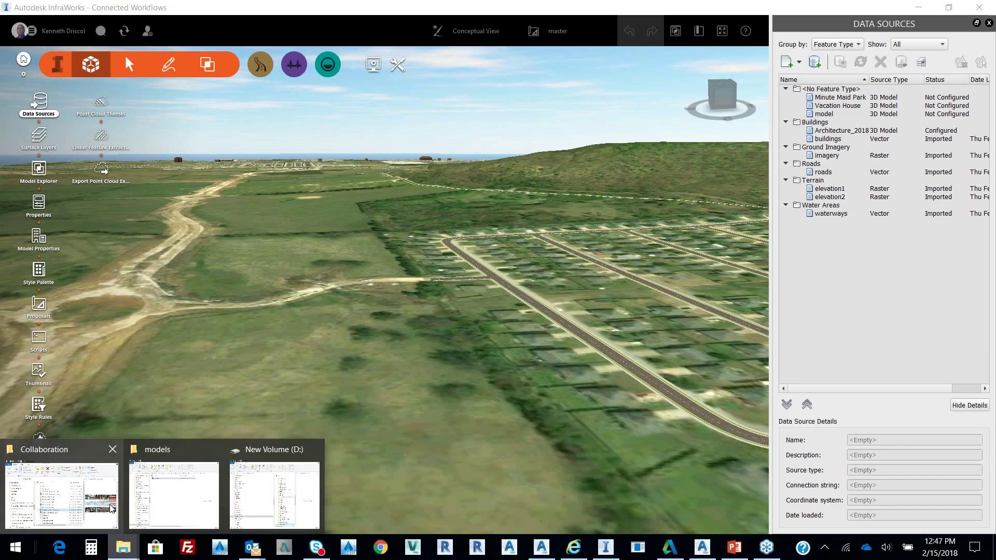
left_click(111, 509)
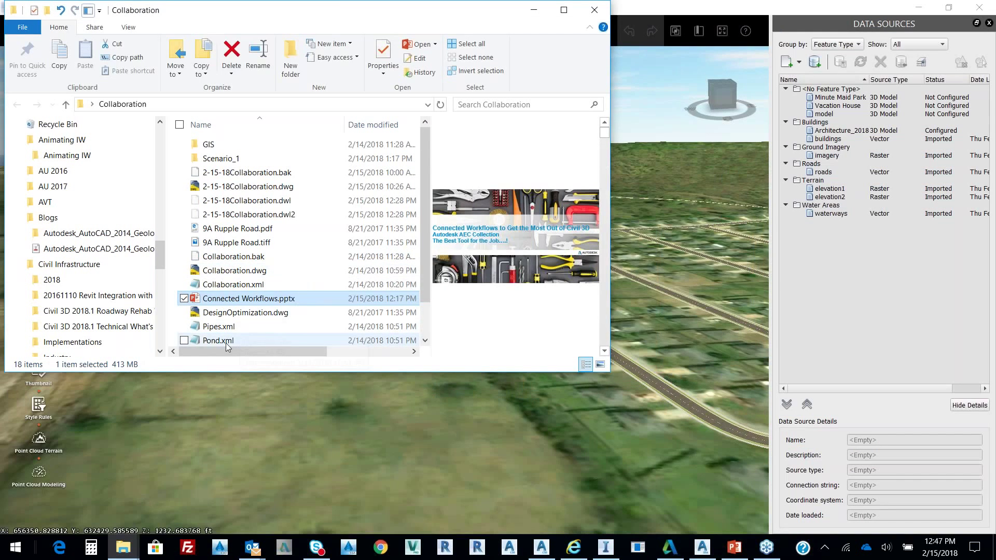
left_click(230, 327)
left_click_drag(231, 327, 508, 449)
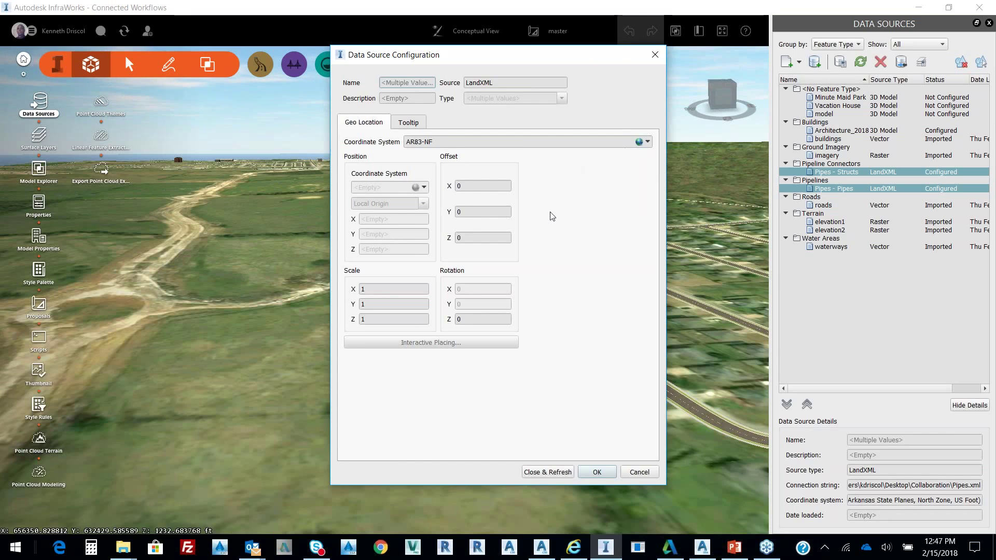
left_click(555, 473)
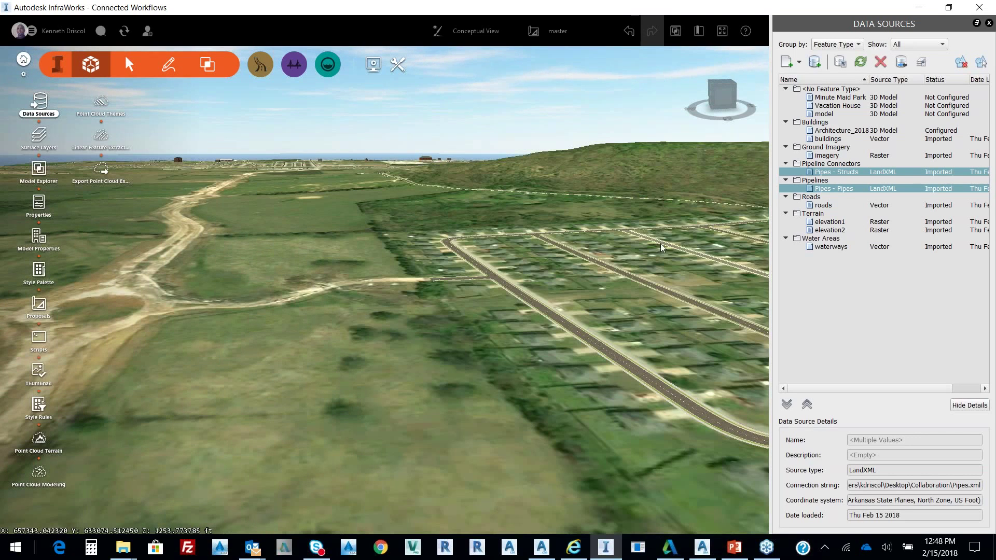
Step: Inspect the imported pipe network from beneath the terrain, including the pipes and their connecting structures
left_click_drag(272, 283, 297, 278)
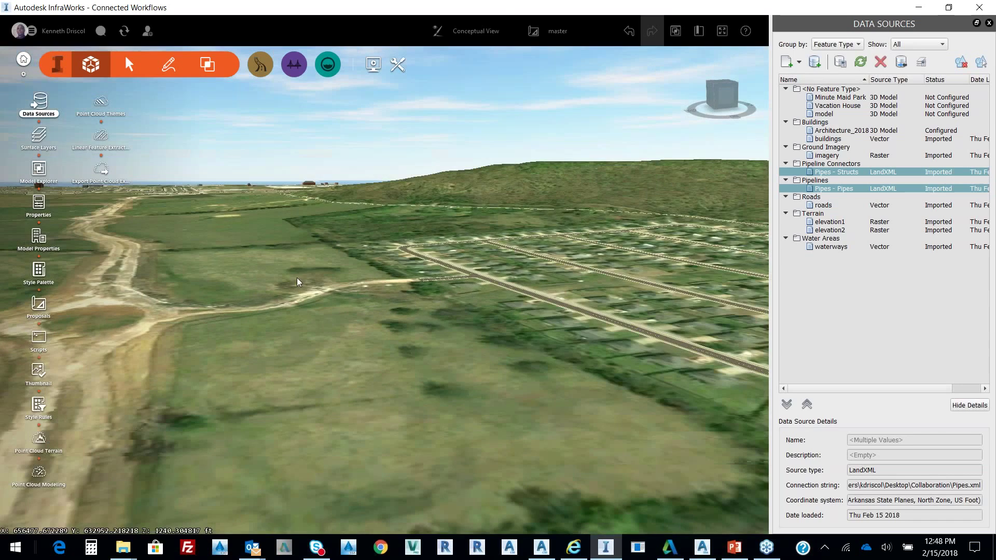
middle_click_drag(296, 278, 484, 315)
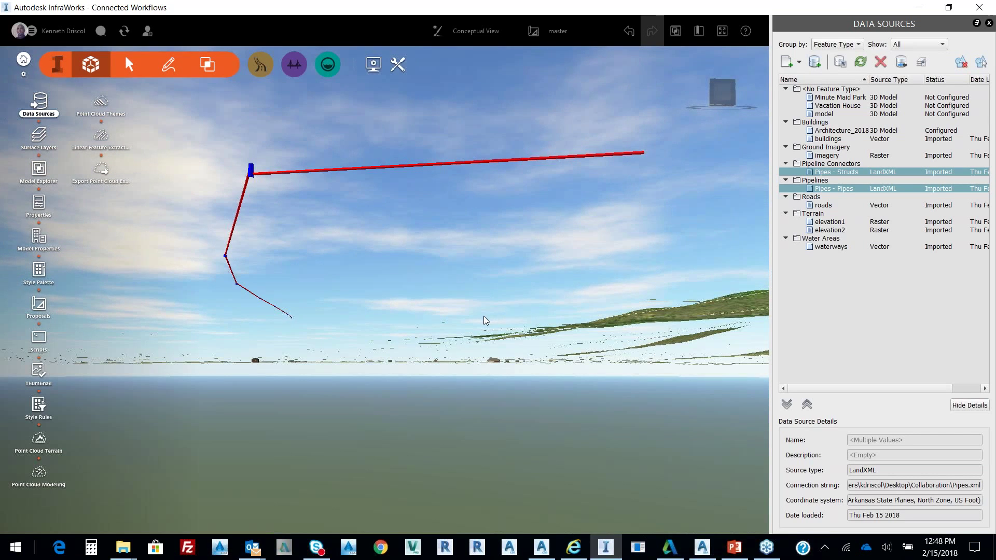
middle_click_drag(483, 316, 482, 326)
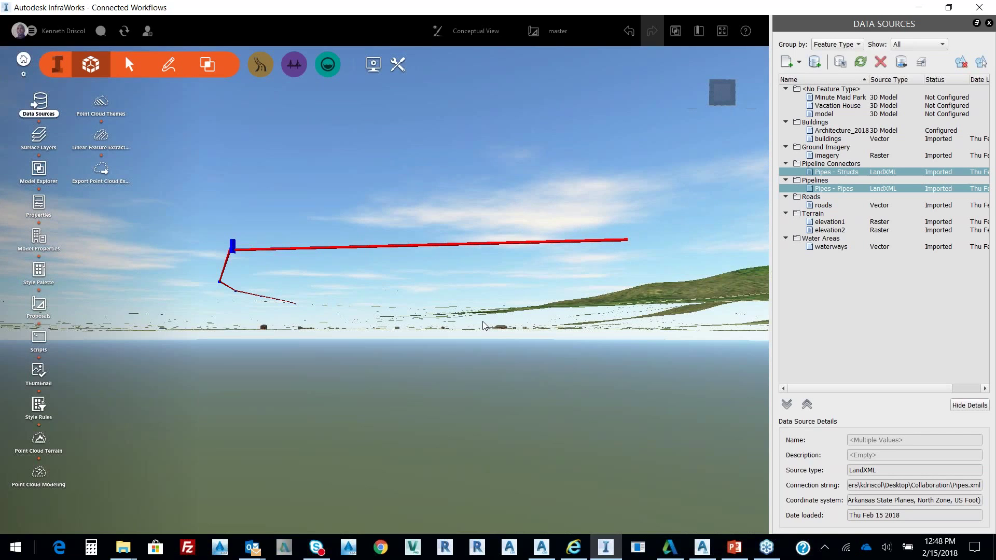
left_click_drag(482, 326, 483, 393)
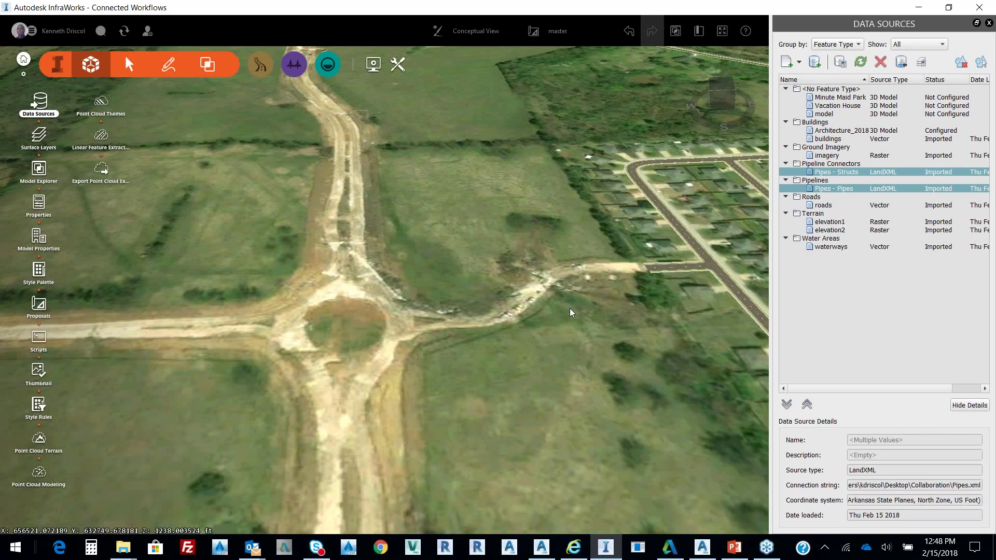
Step: Add a new proposal named Prelim to the model
left_click(557, 32)
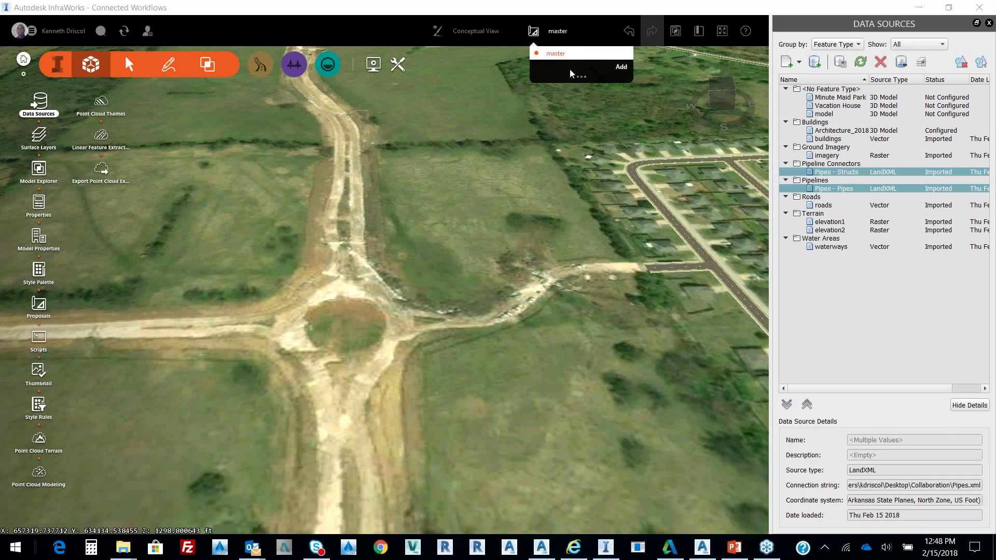
left_click(621, 67)
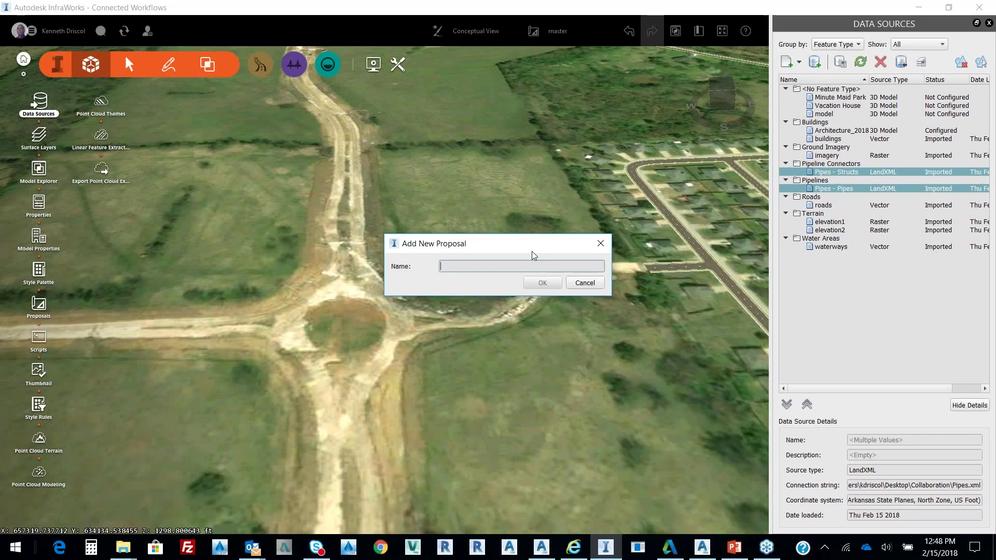
type("Preli")
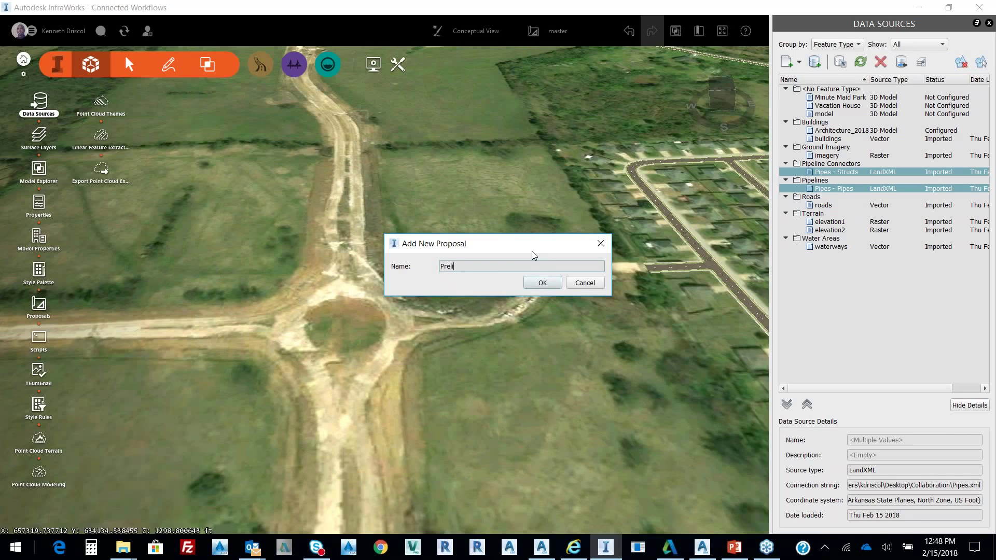
type("m")
left_click(544, 283)
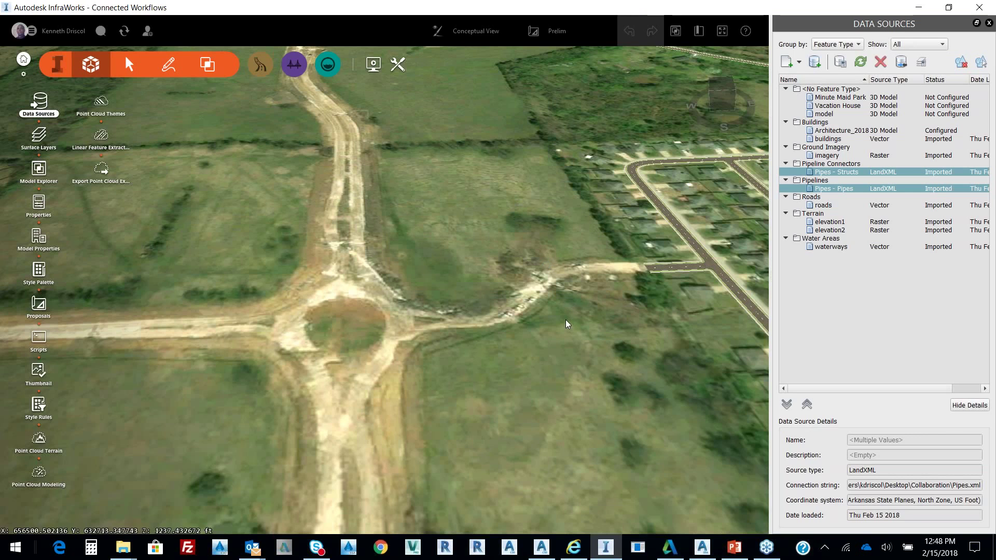
Step: Import Pond.xml from the Collaboration folder as a LandXML terrain source and refresh it into the Prelim proposal
left_click_drag(566, 320, 566, 313)
middle_click_drag(565, 313, 562, 276)
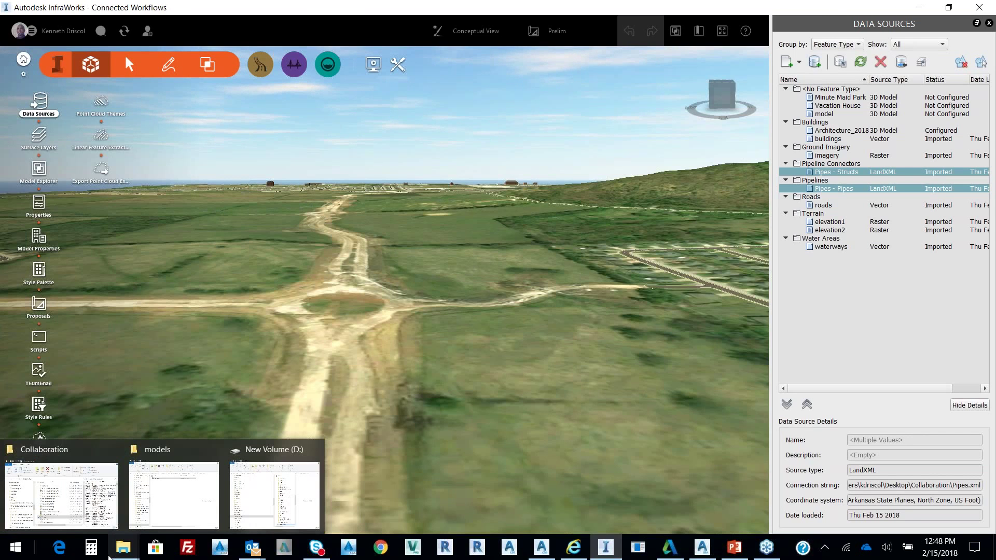
left_click(123, 547)
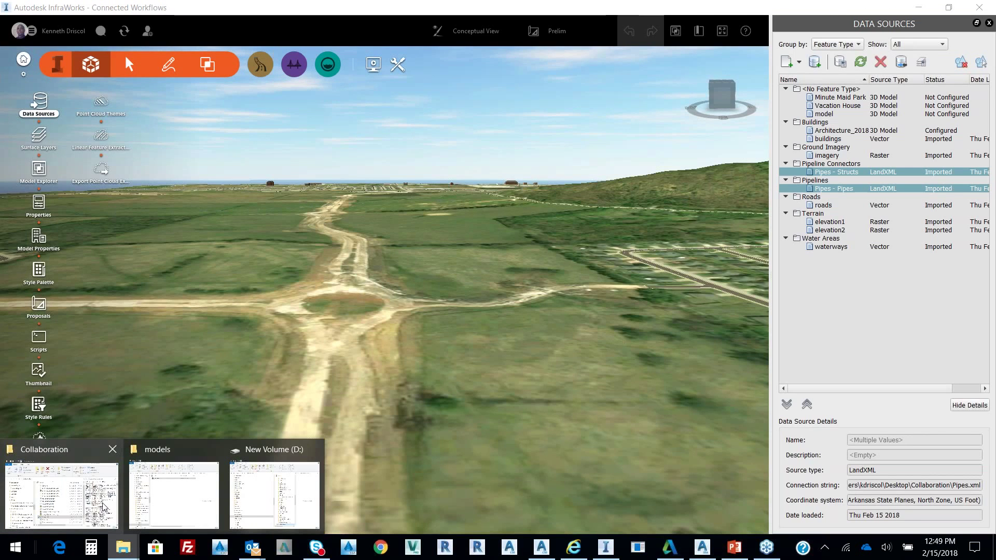
mouse_move(104, 506)
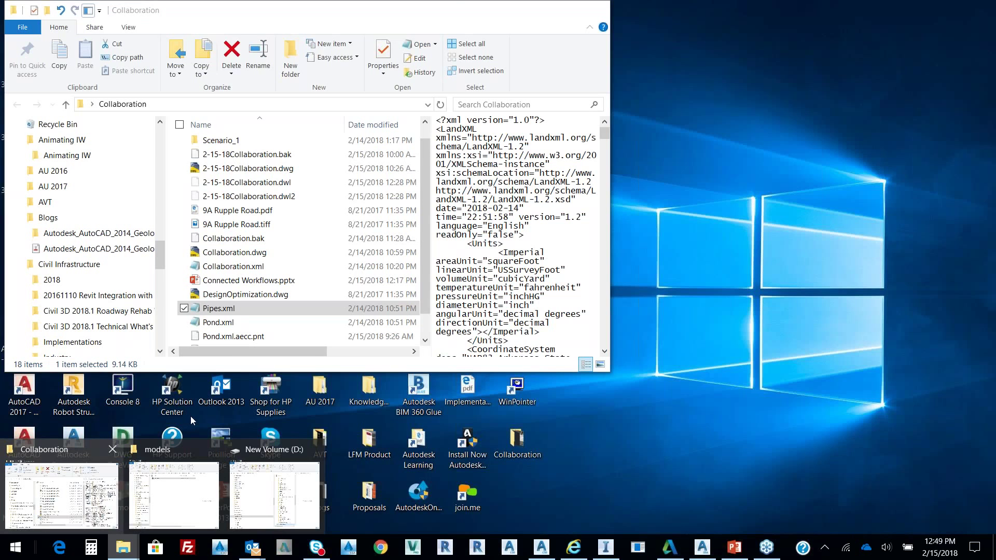
left_click_drag(218, 322, 635, 465)
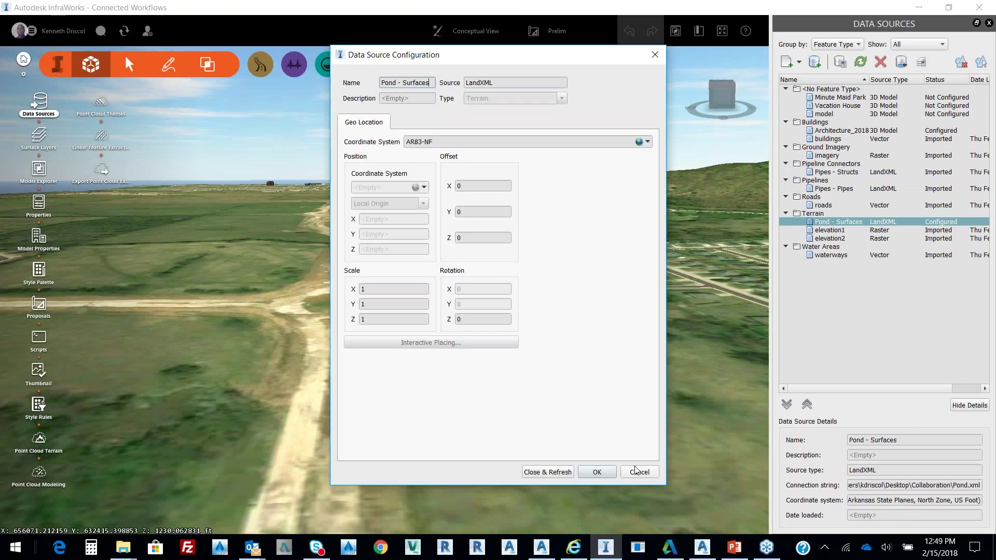
left_click_drag(480, 67, 263, 73)
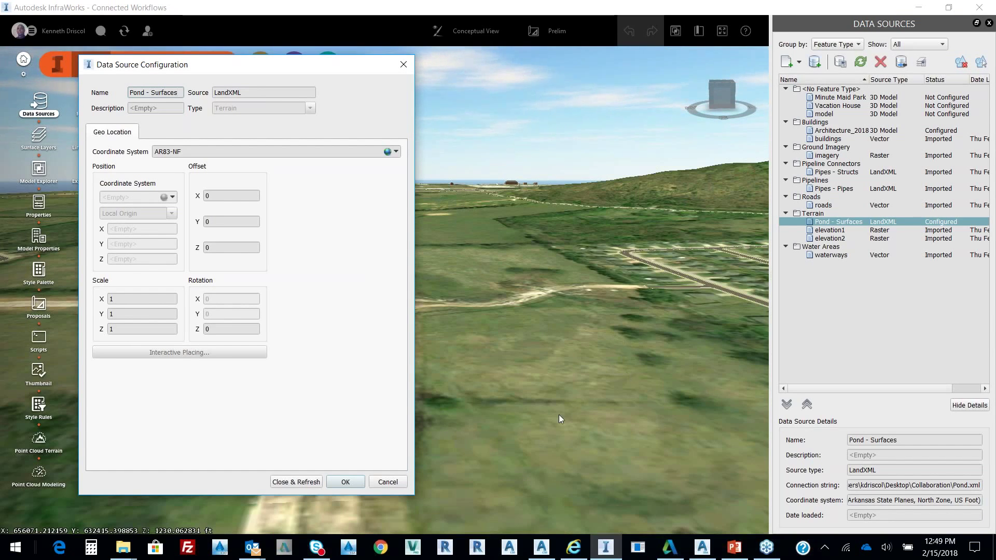
left_click(306, 482)
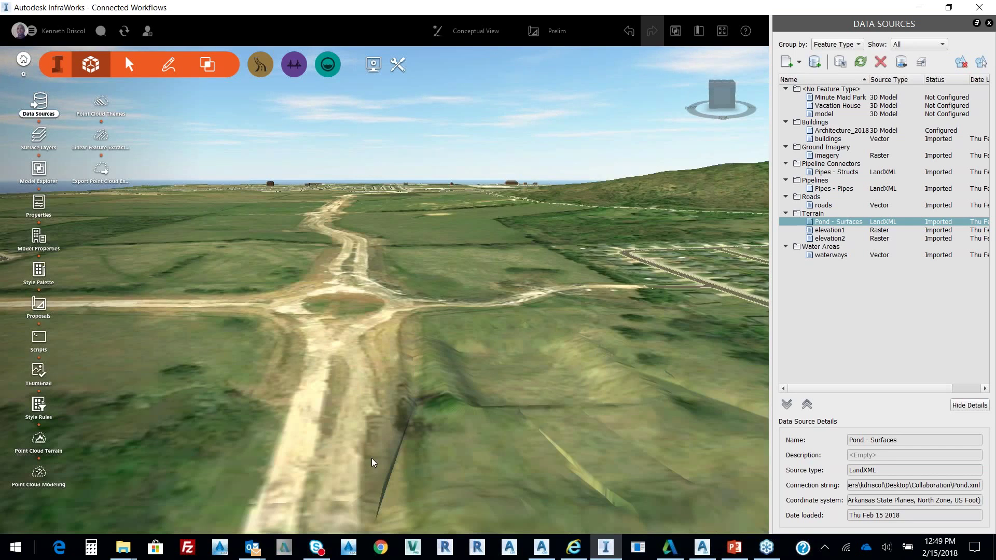
Step: Examine the imported pond surface beside the road corridor at ground level and from above
left_click_drag(685, 407, 615, 422)
middle_click_drag(615, 421, 567, 338)
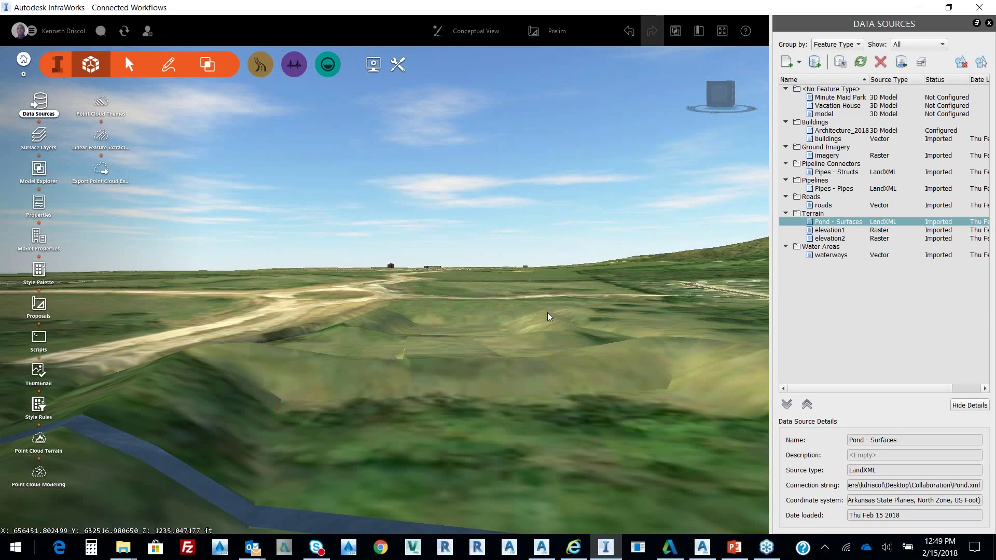
middle_click_drag(549, 317, 525, 471)
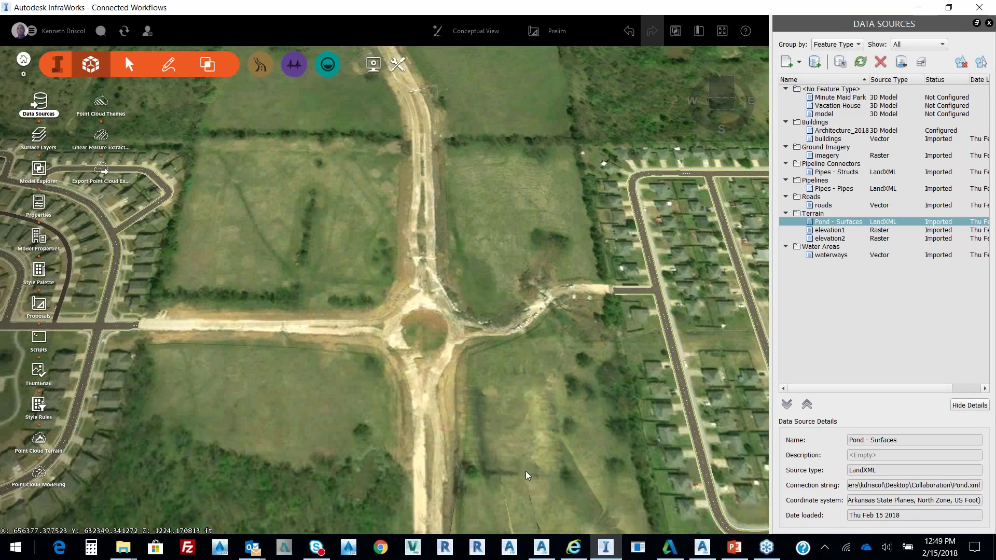
Step: Display the model in the Pipes view style and examine the pipe run and the pond grading through the wireframe terrain
left_click(475, 31)
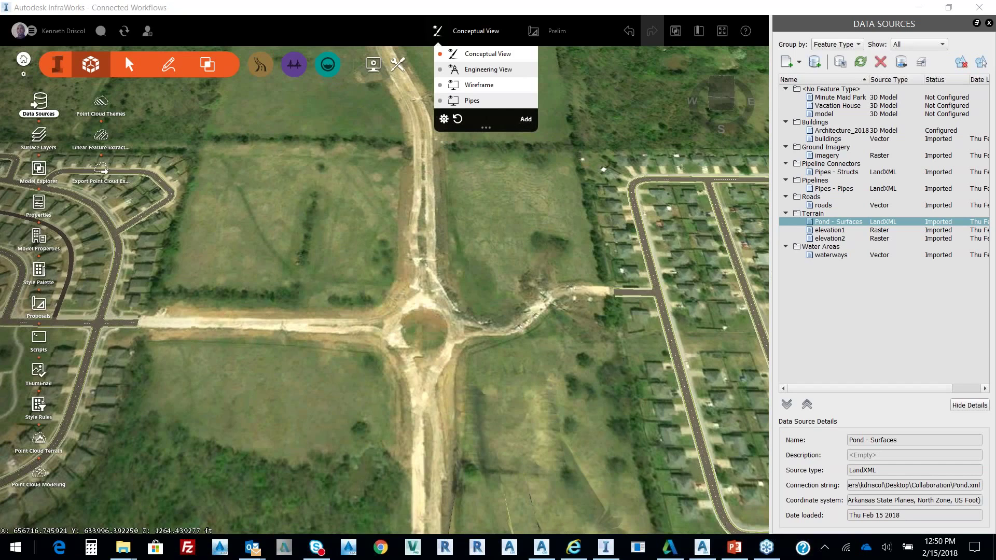
mouse_move(483, 101)
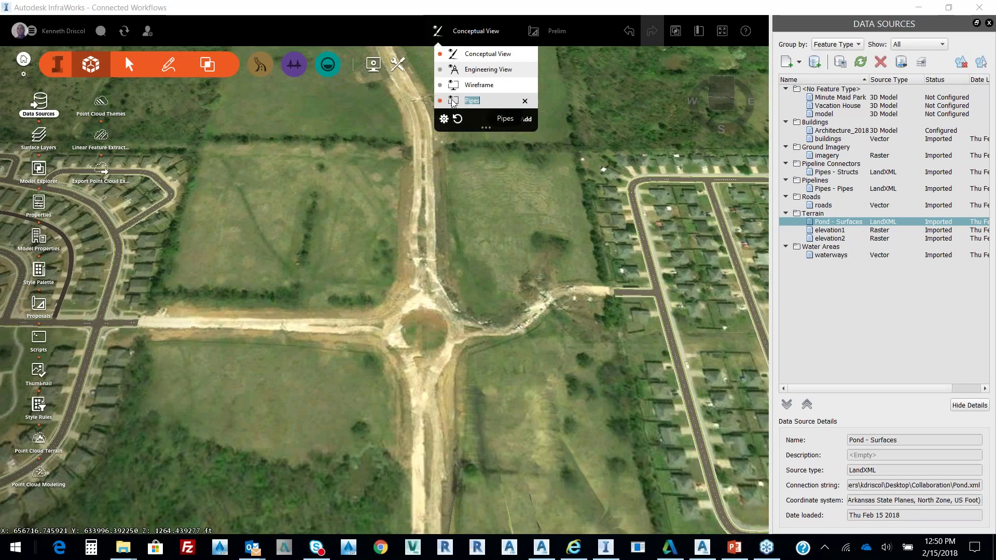
key("Return")
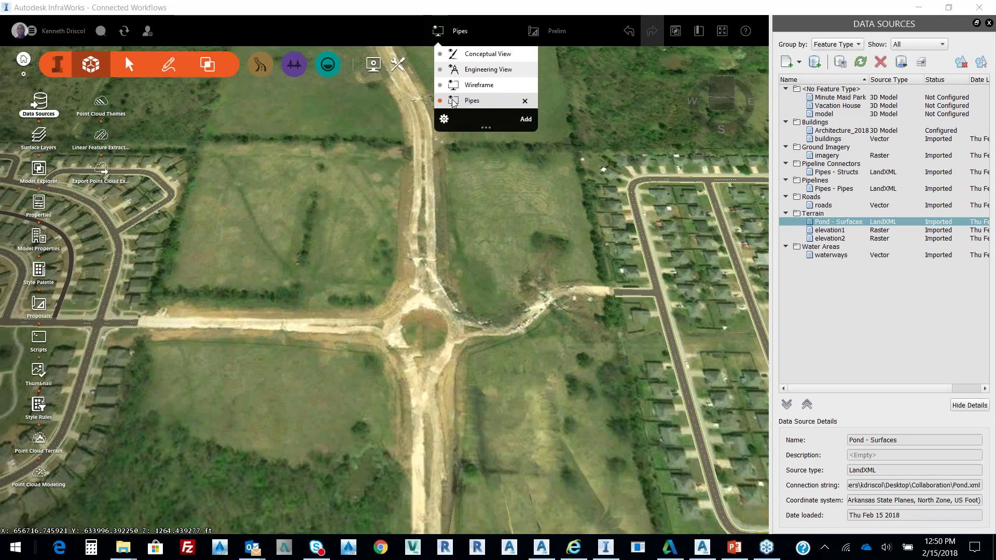
left_click(453, 102)
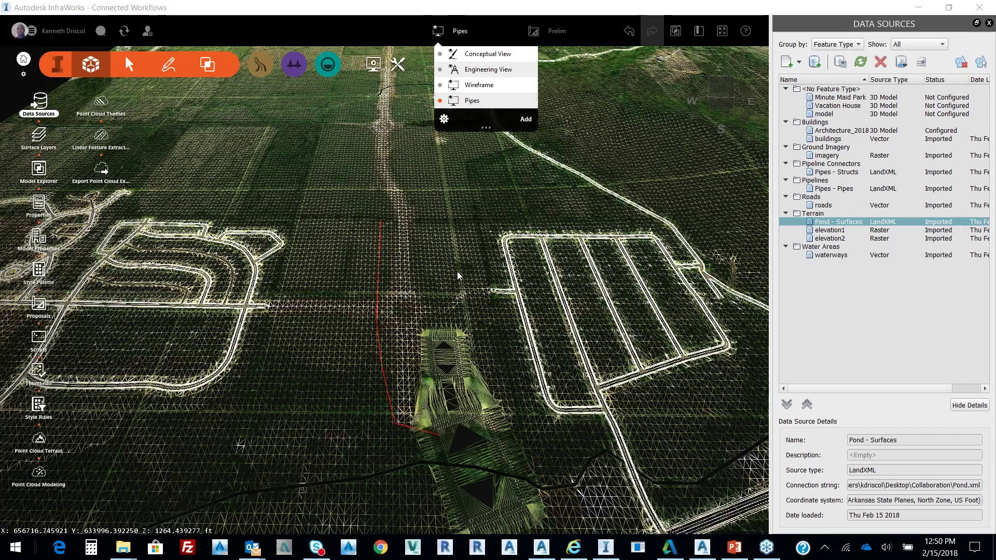
left_click_drag(456, 272, 468, 259)
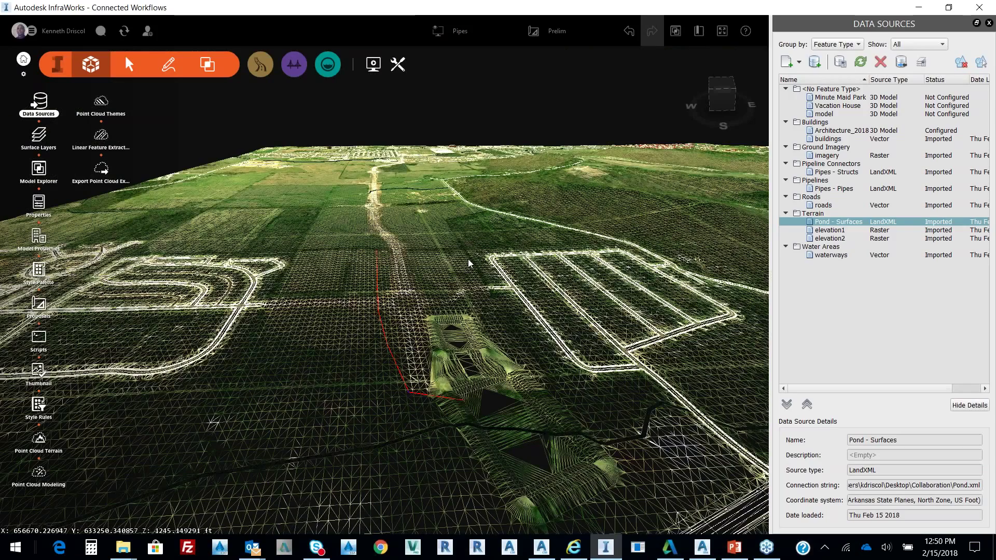
middle_click_drag(467, 260, 529, 470)
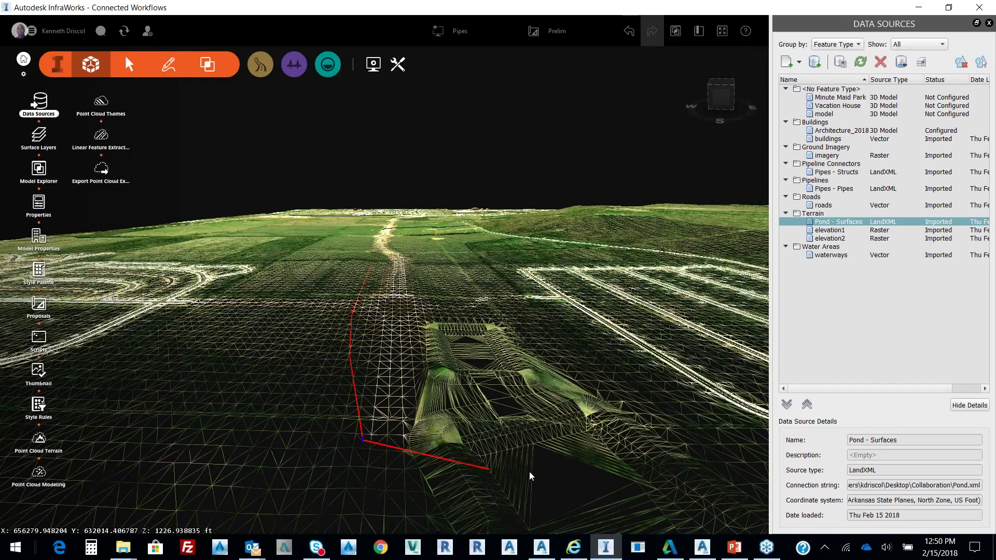
middle_click_drag(529, 471, 495, 403)
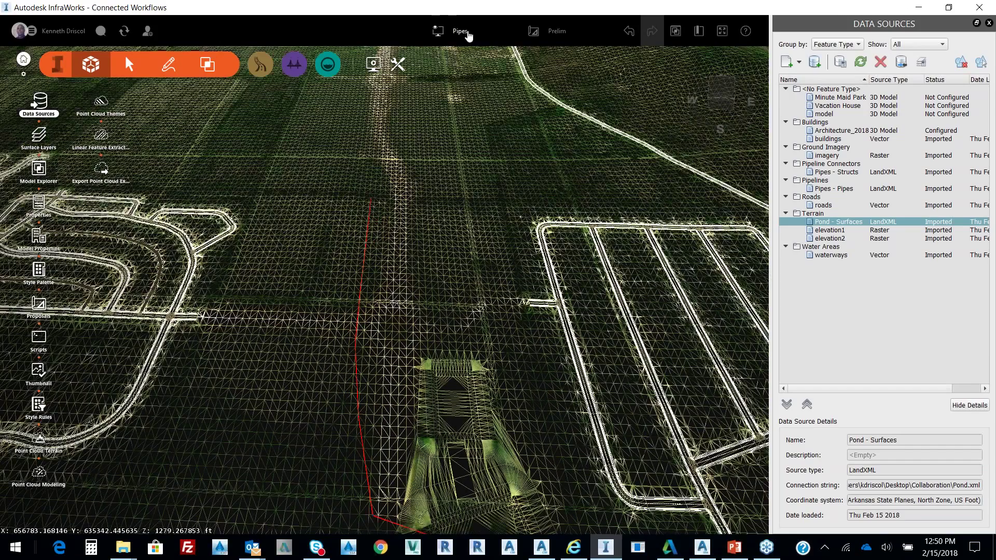
Step: Return the model to Conceptual View and frame the road link between the roundabout and the neighbouring subdivision from above
left_click(437, 31)
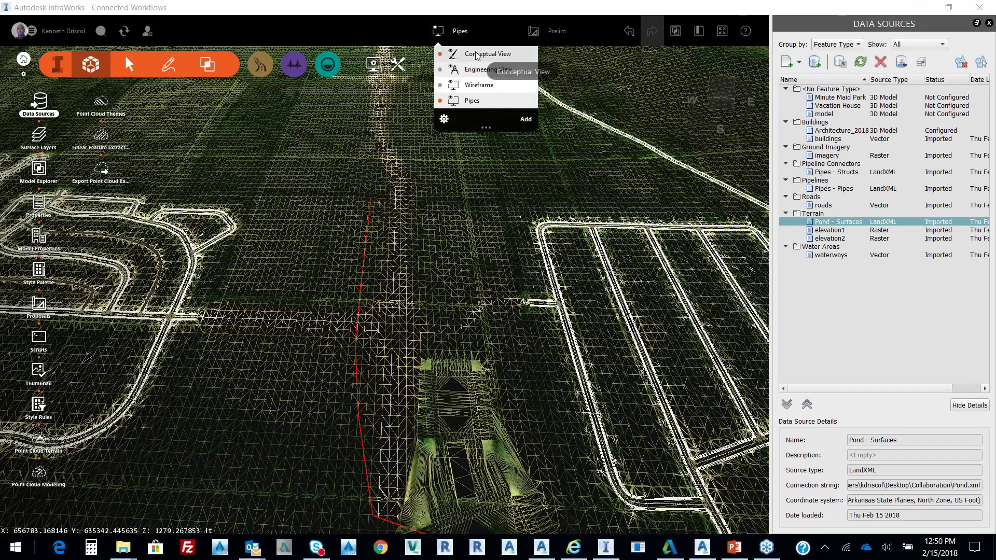
left_click(477, 54)
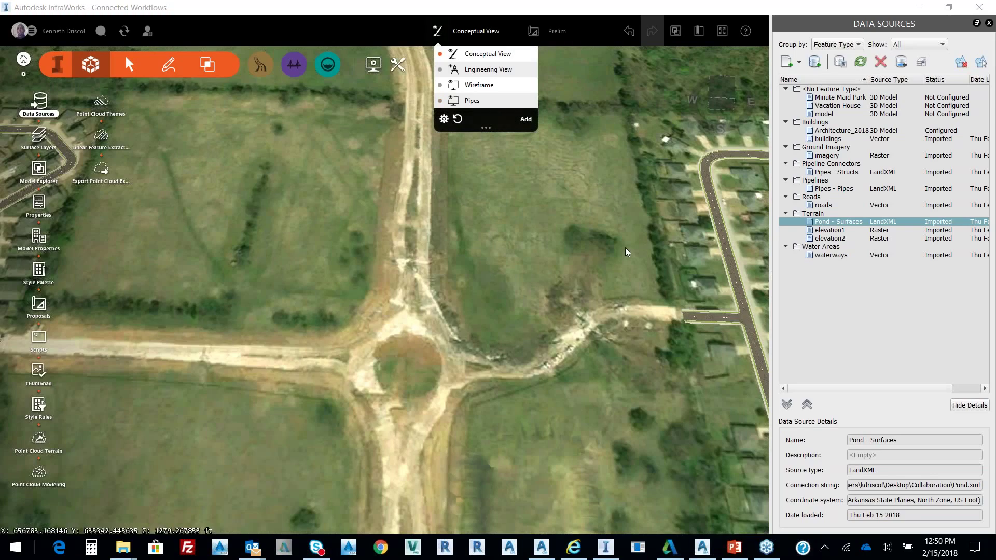
left_click_drag(632, 232, 428, 385)
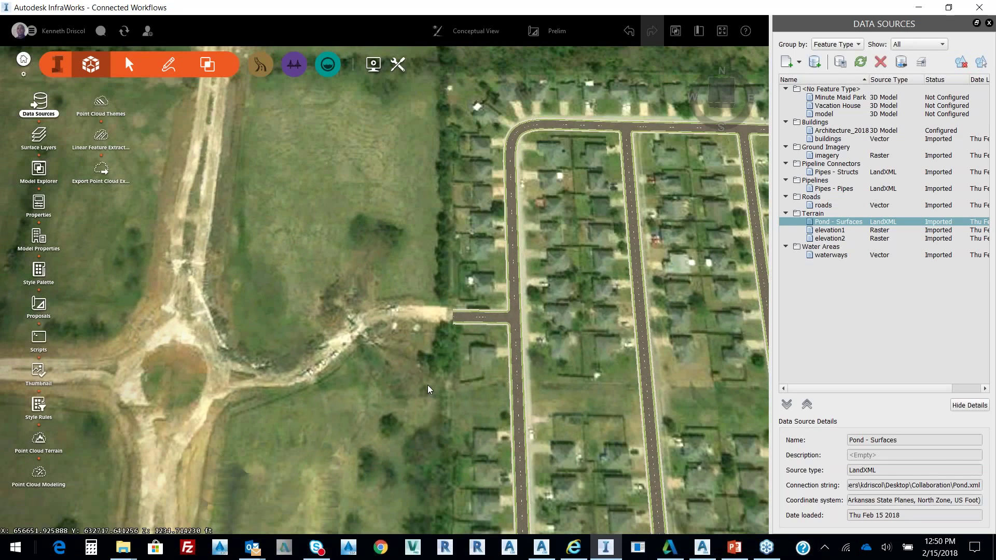
middle_click_drag(428, 384, 453, 346)
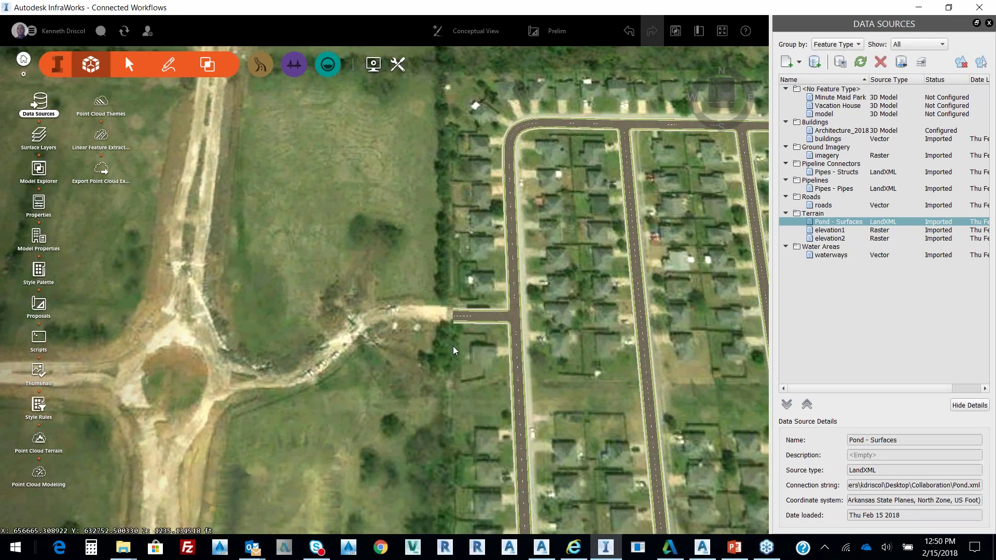
Step: Convert South Jasmine Lane, the subdivision road meeting the short stub street, to a design road
scroll(565, 319, "up", 2)
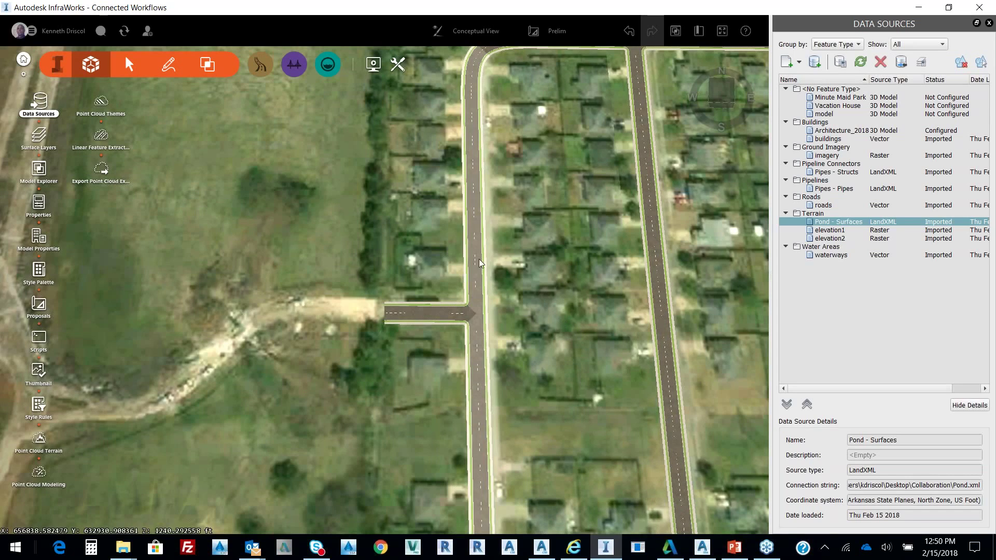
left_click(486, 282)
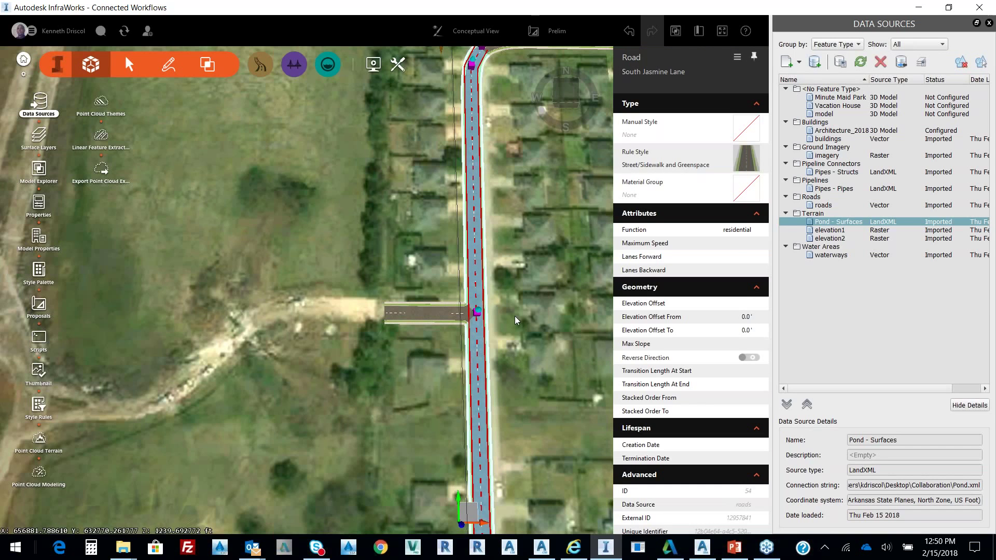
scroll(514, 315, "down", 2)
scroll(512, 353, "down", 2)
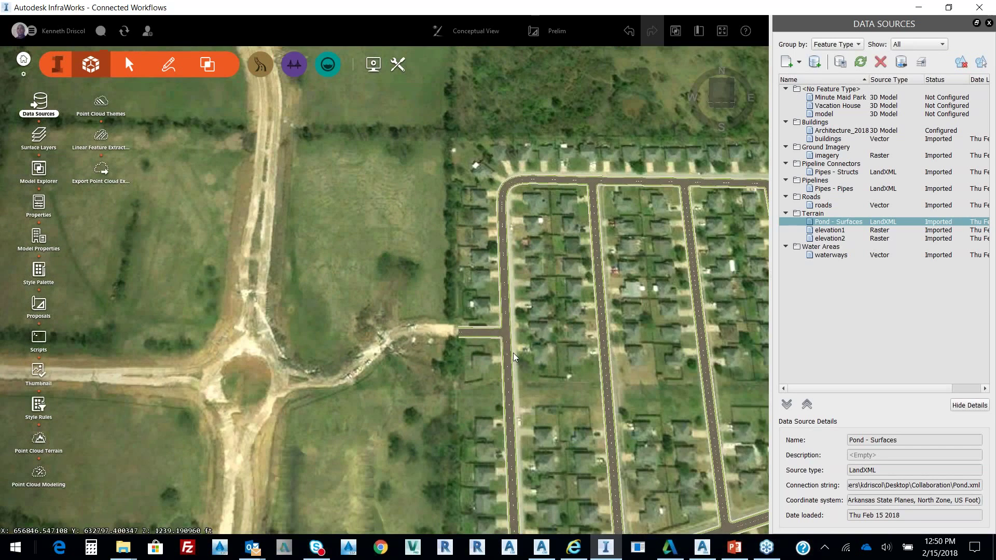
left_click(512, 353)
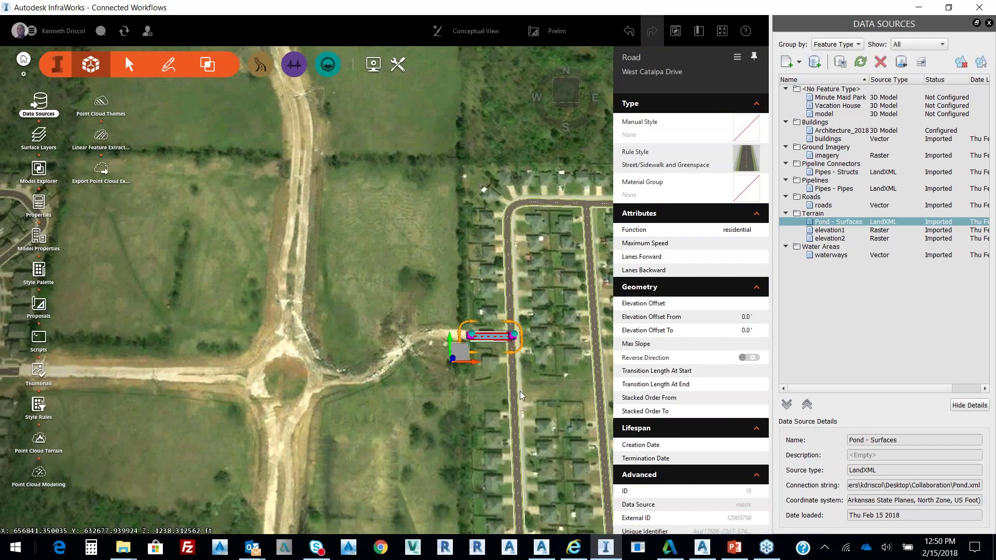
left_click(512, 342)
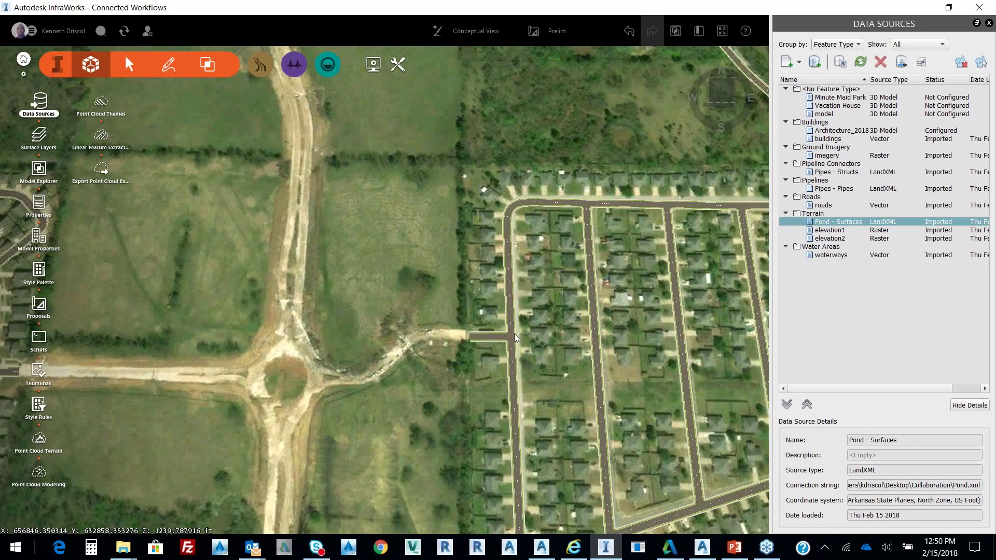
left_click(515, 334)
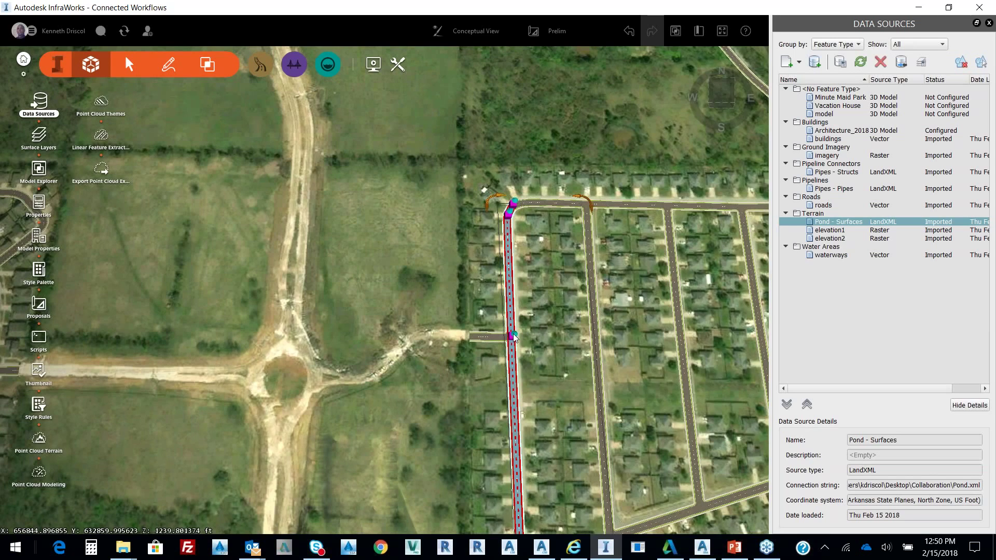
right_click(512, 335)
left_click(551, 379)
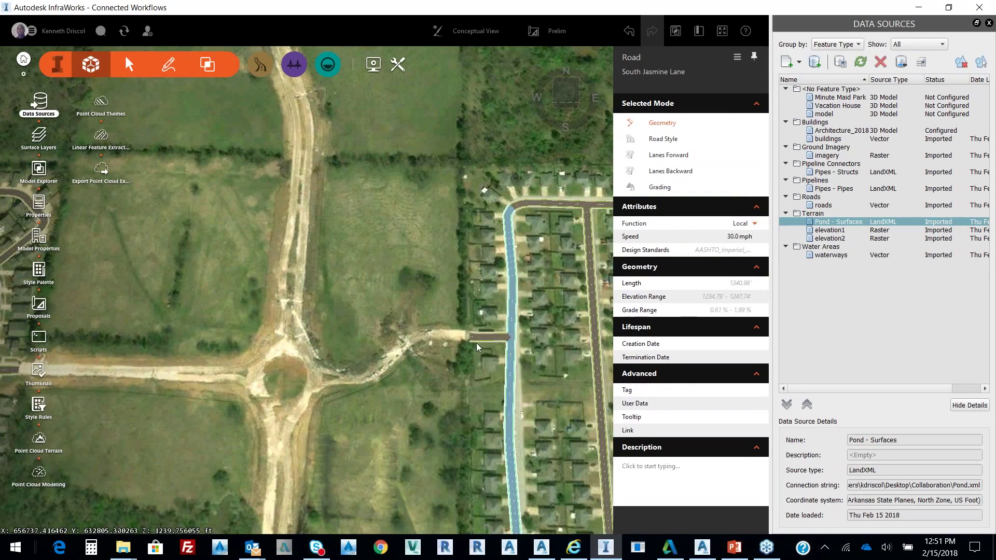
Step: Convert West Catalpa Drive, the short stub street off South Jasmine Lane, to a design road
left_click(485, 335)
right_click(485, 335)
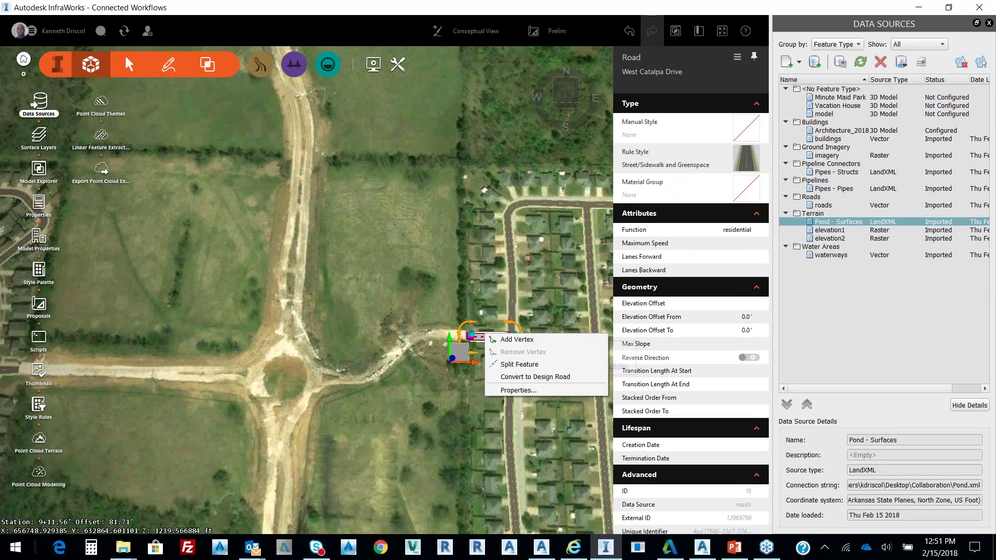
left_click(512, 378)
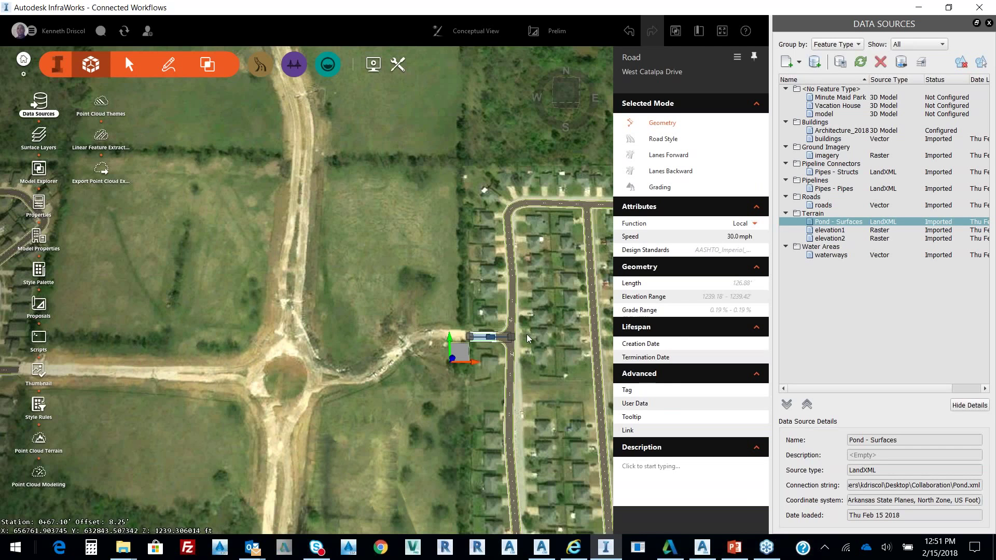
scroll(527, 334, "up", 2)
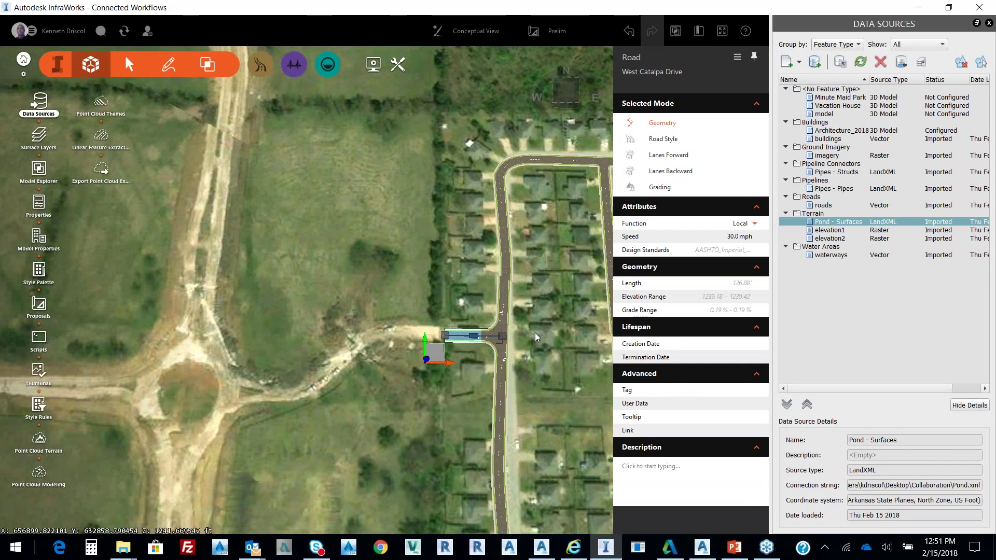
key("Escape")
Step: Set the design vehicle of the South Jasmine Lane and West Catalpa Drive intersection to WB-62
scroll(534, 332, "up", 3)
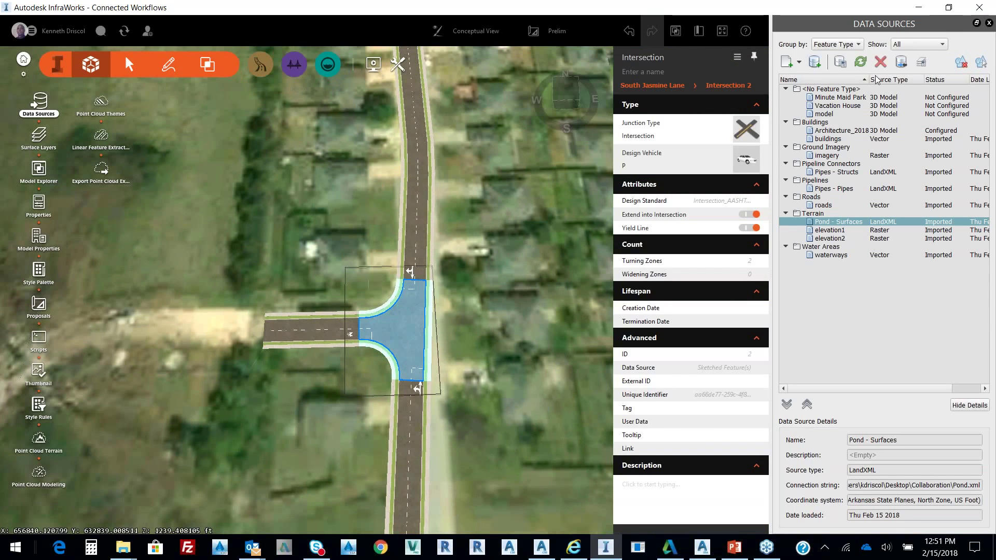
left_click(749, 164)
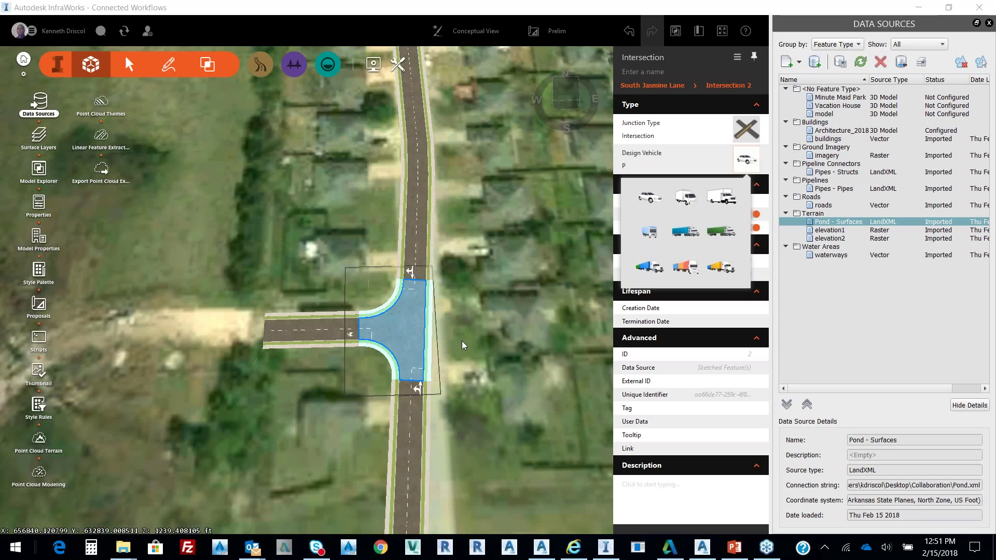
left_click(687, 233)
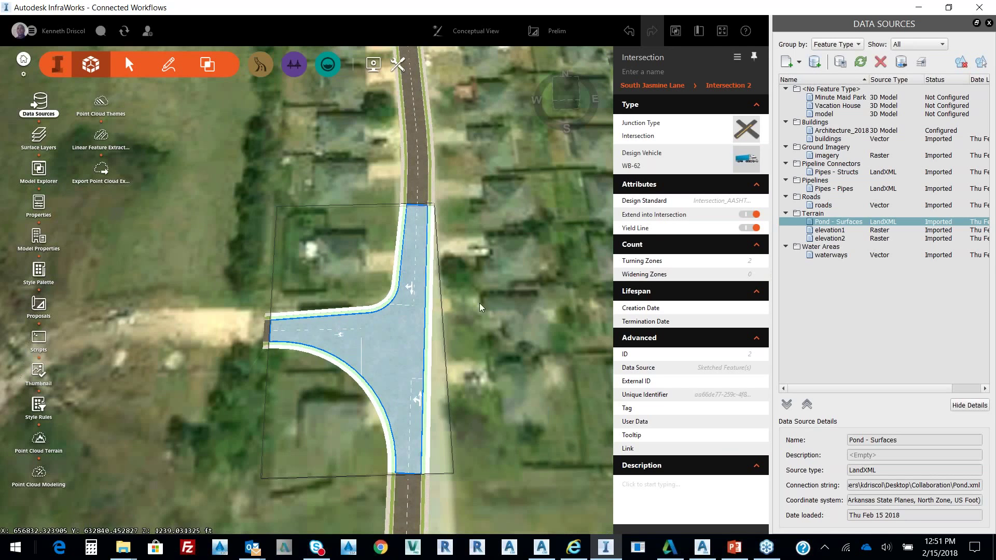
Step: Set the intersection's design vehicle to SU-30 and deselect the intersection
left_click(746, 159)
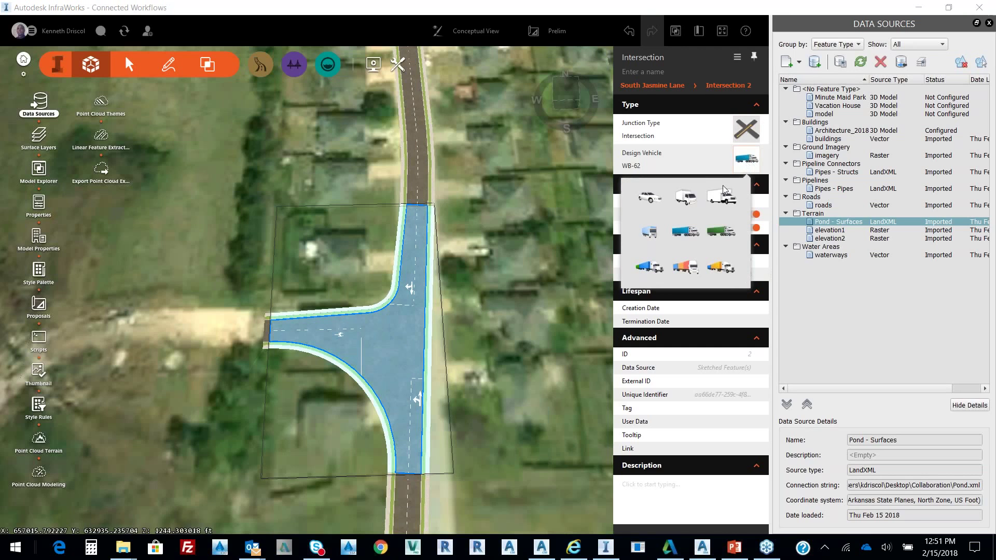
left_click(685, 198)
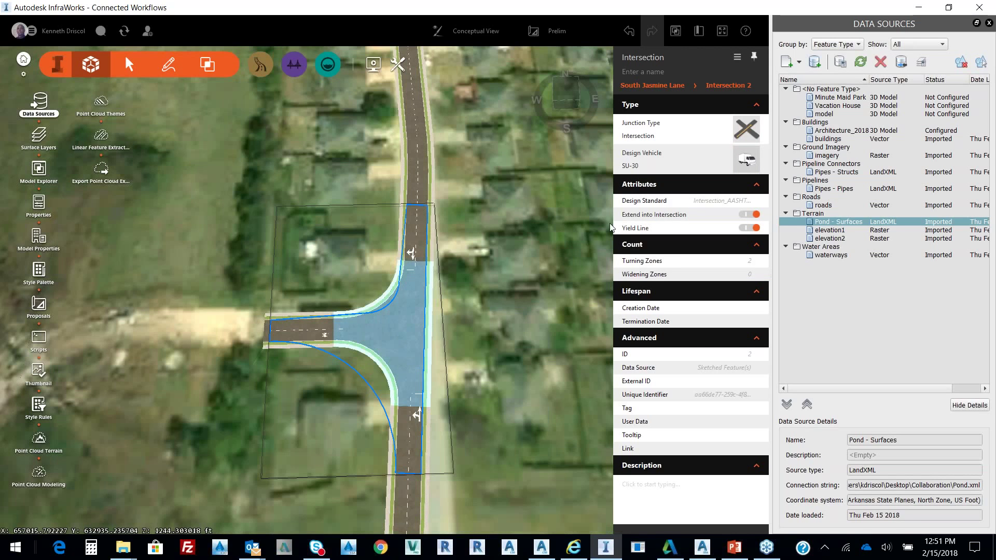
left_click(549, 250)
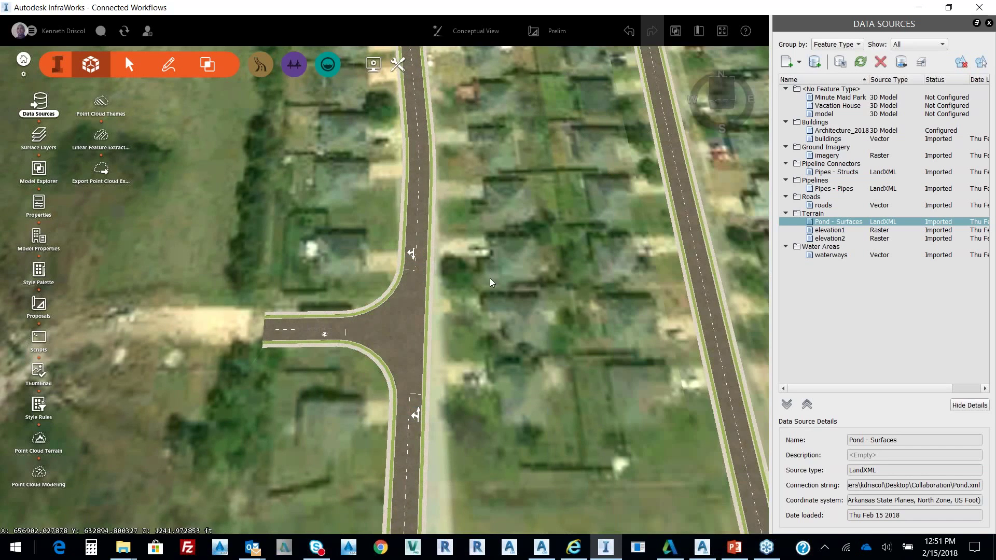
Step: Try Roundabout as the junction type where West Catalpa Drive meets South Jasmine Lane, and return it to Intersection
left_click_drag(490, 278, 452, 335)
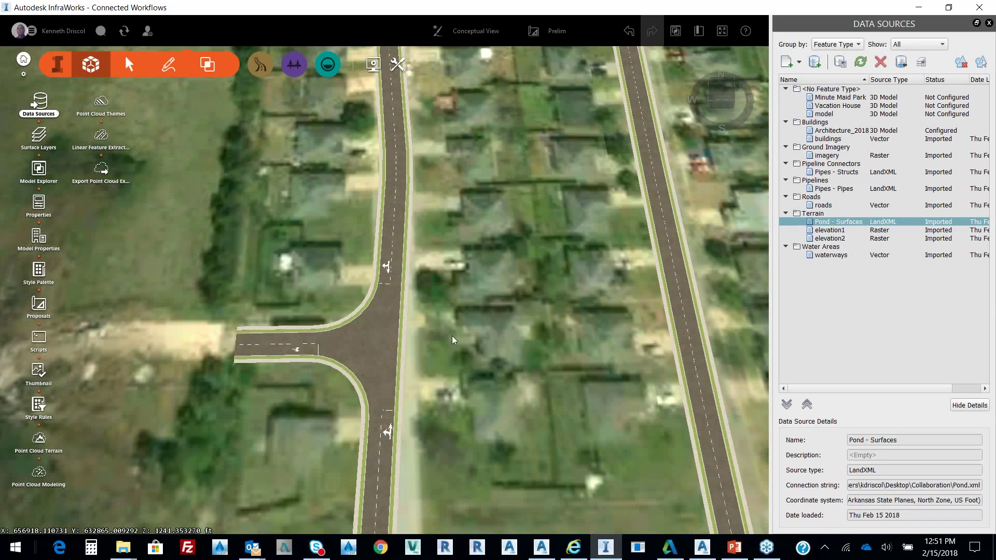
scroll(452, 335, "up", 1)
left_click(372, 344)
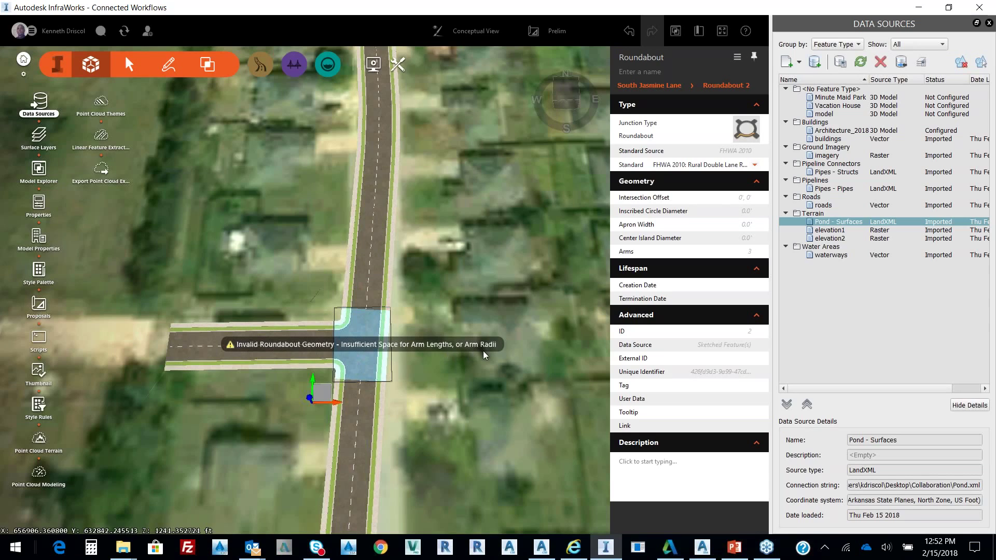
left_click(752, 129)
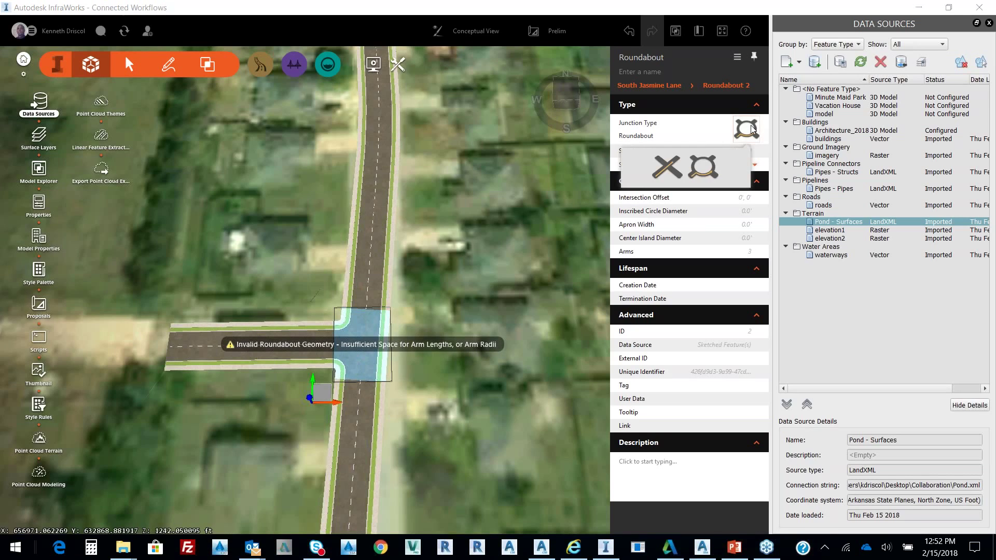
left_click(664, 166)
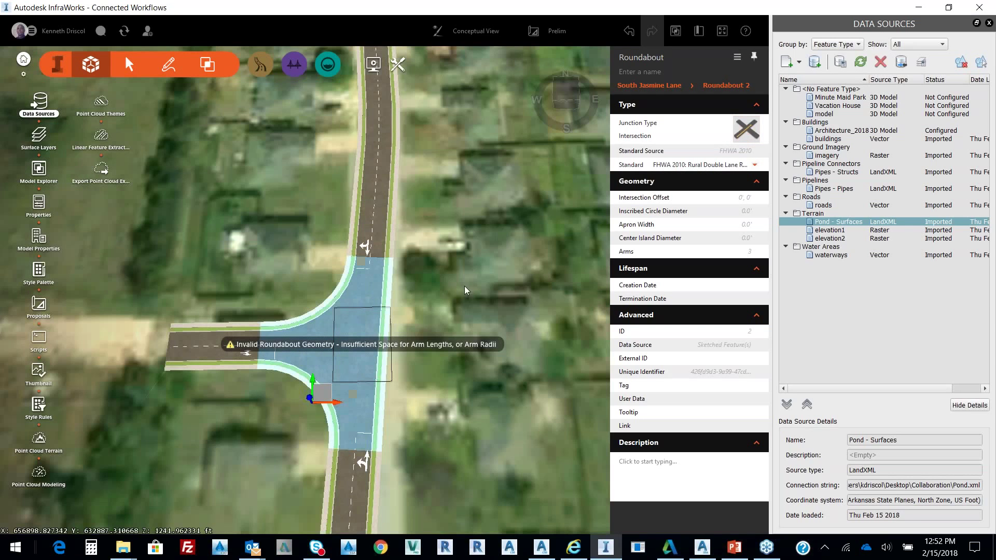
scroll(465, 209, "down", 1)
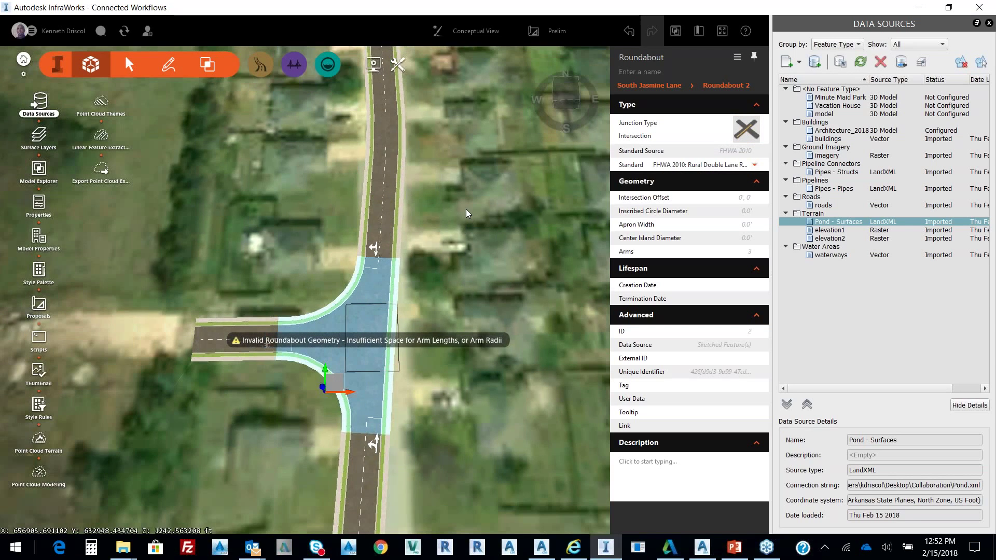
left_click(465, 210)
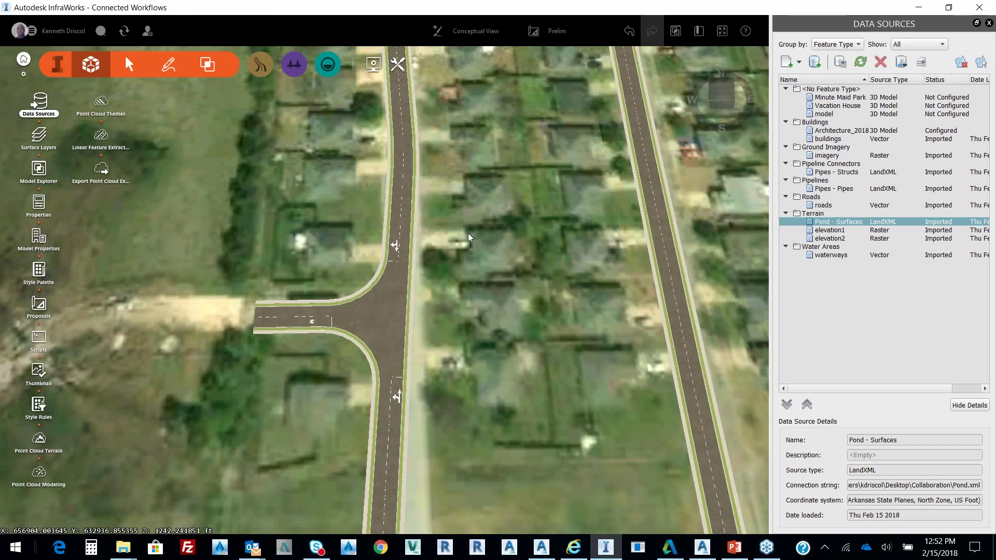
Step: Open the configuration of the Minute Maid Park 3D model data source and inspect the stadium in its model preview
scroll(468, 233, "down", 3)
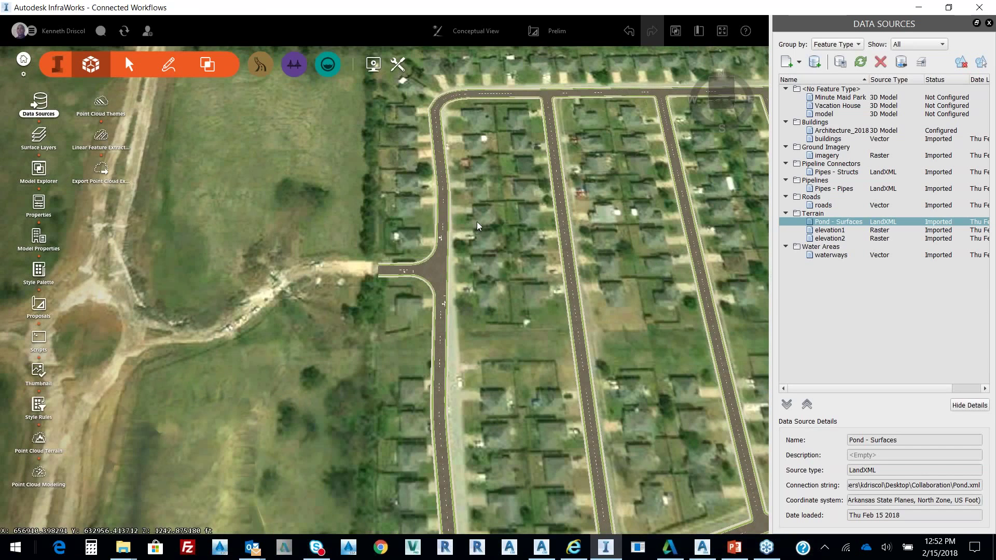
scroll(477, 222, "down", 2)
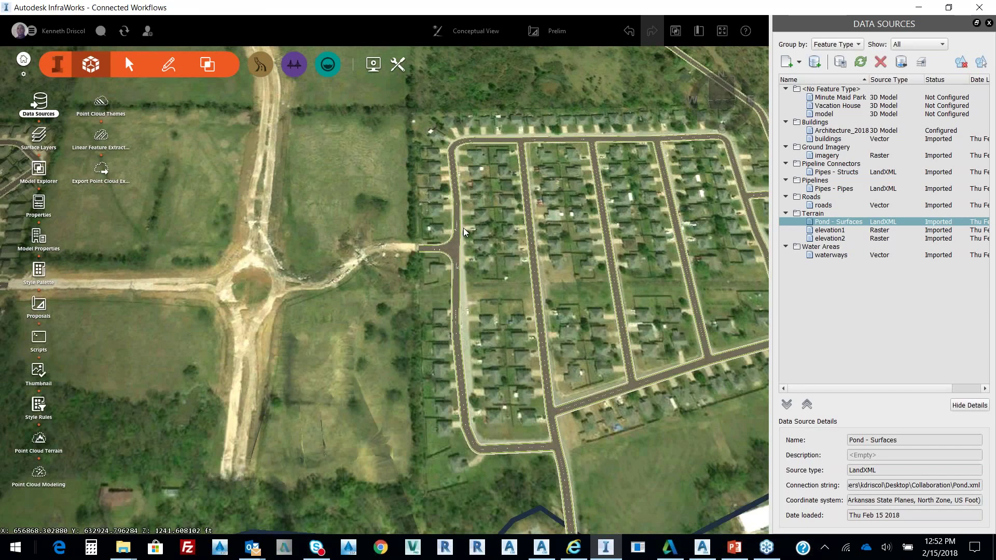
middle_click_drag(350, 253, 476, 255)
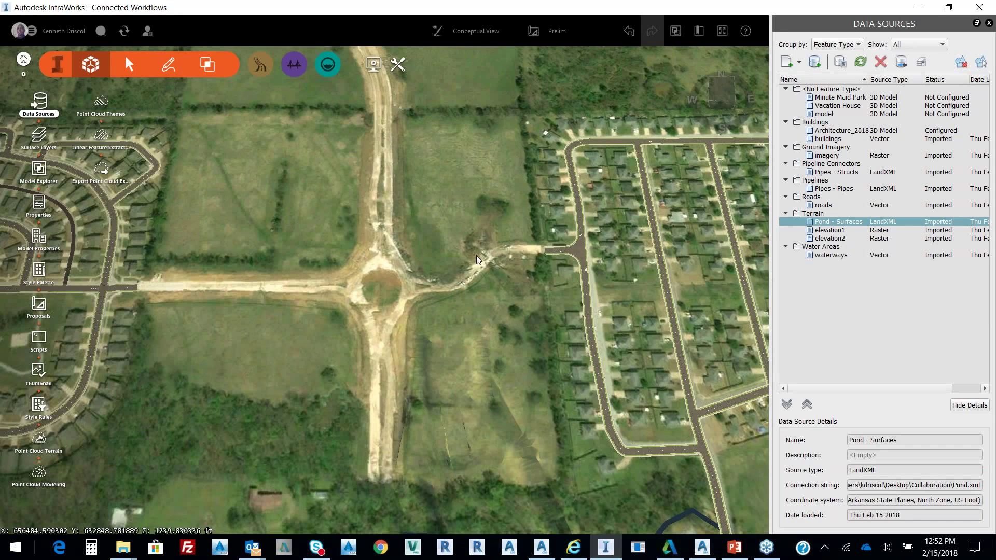
scroll(476, 255, "down", 2)
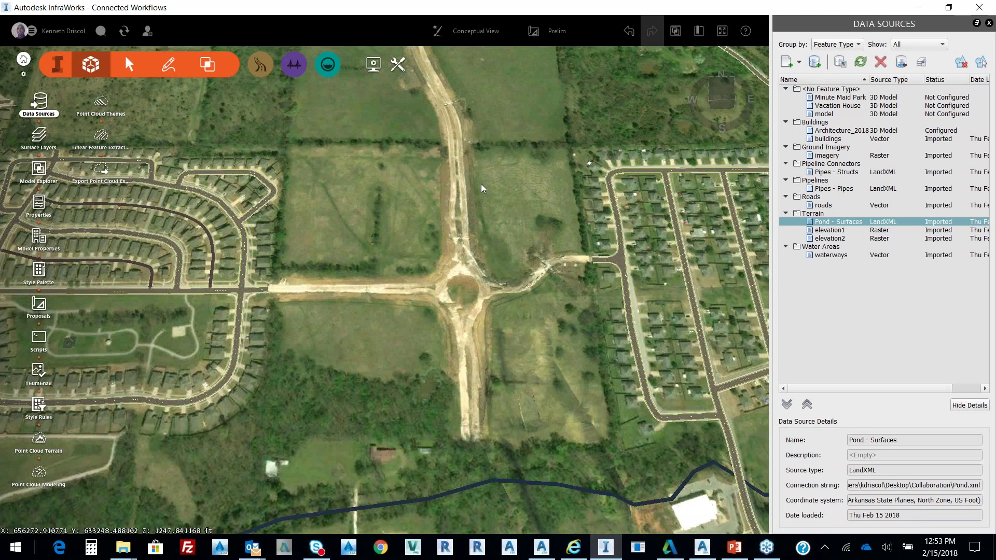
scroll(481, 185, "down", 1)
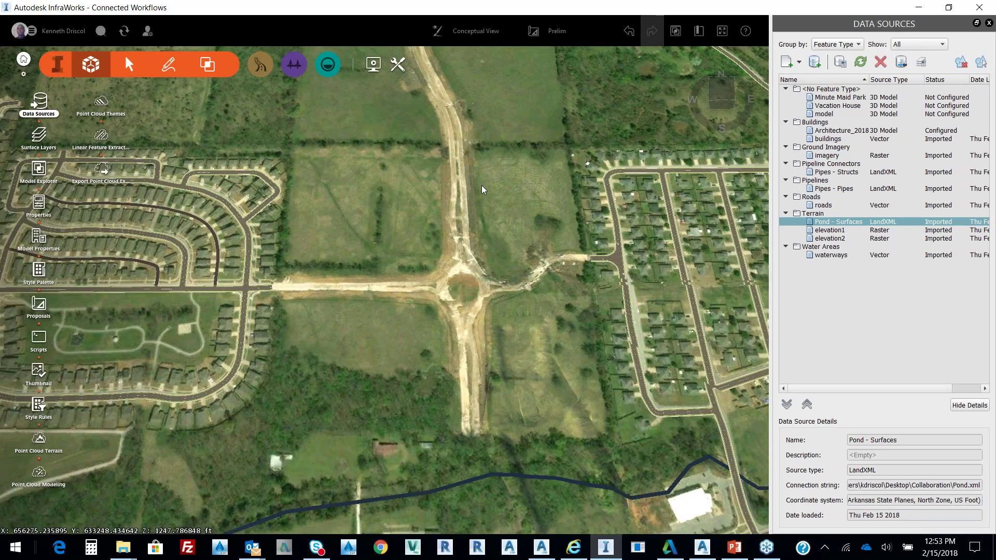
scroll(481, 185, "down", 3)
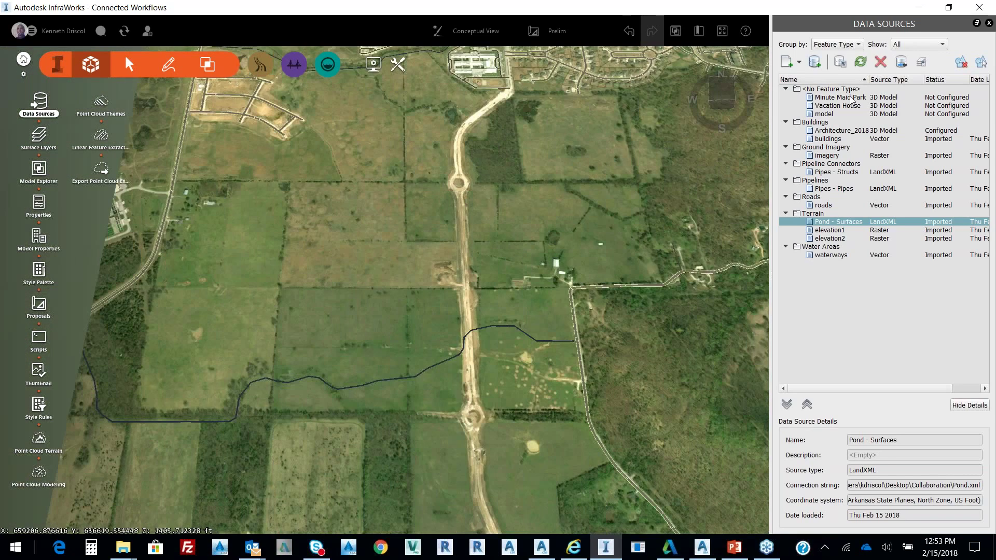
left_click(840, 97)
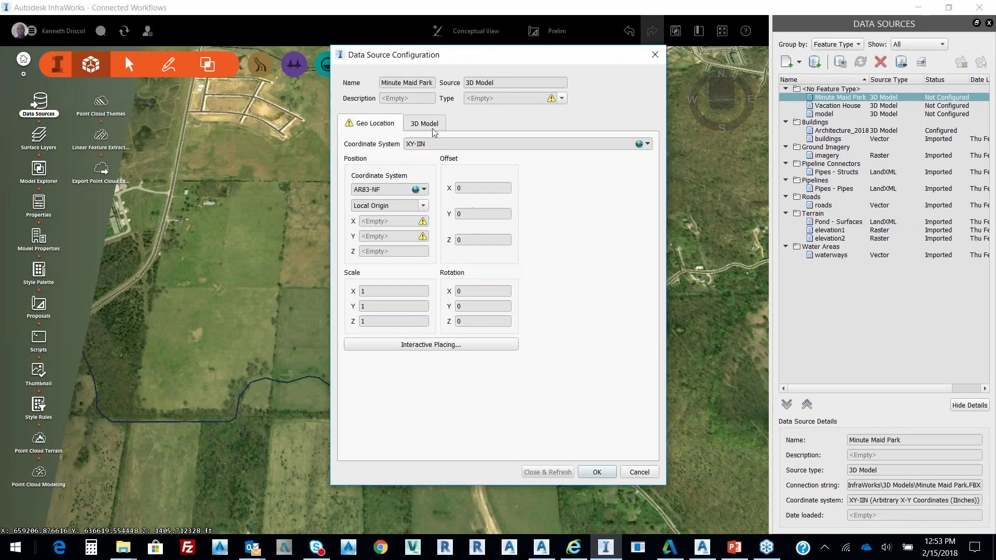
left_click(430, 125)
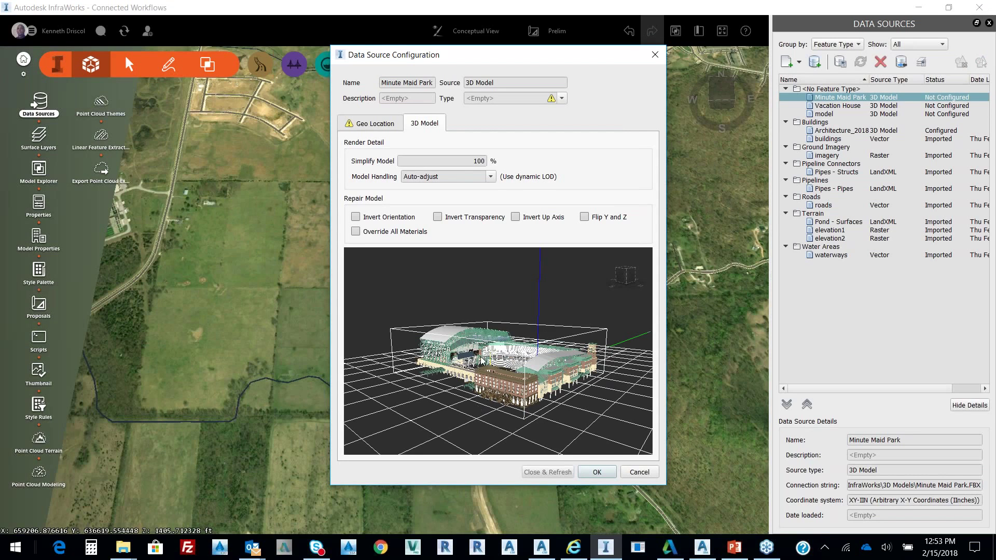
left_click_drag(482, 346, 517, 345)
scroll(493, 357, "up", 2)
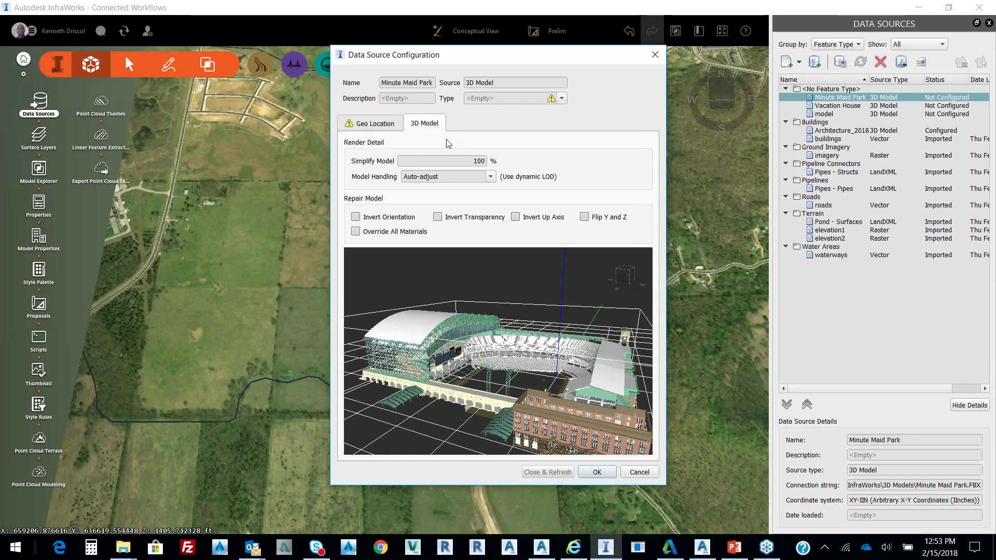
Step: Place the Minute Maid Park model interactively in the open field west of the dirt road, southwest of the northern roundabout
left_click(369, 124)
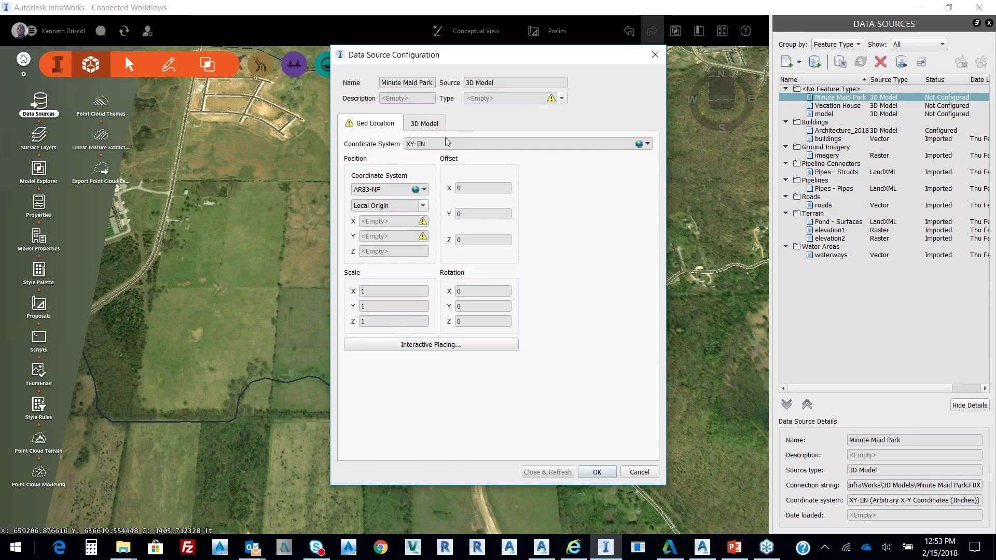
left_click(431, 345)
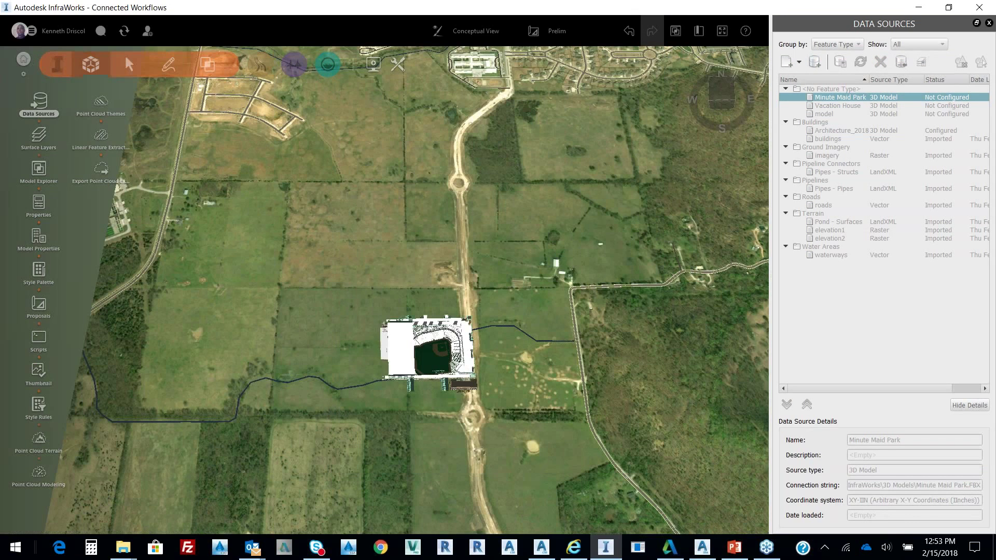
left_click(291, 263)
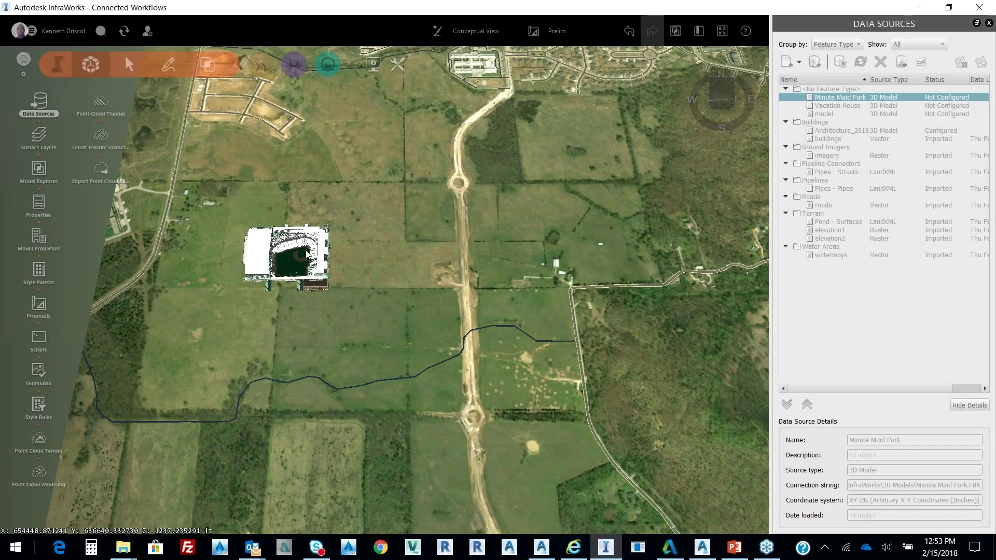
scroll(307, 254, "up", 2)
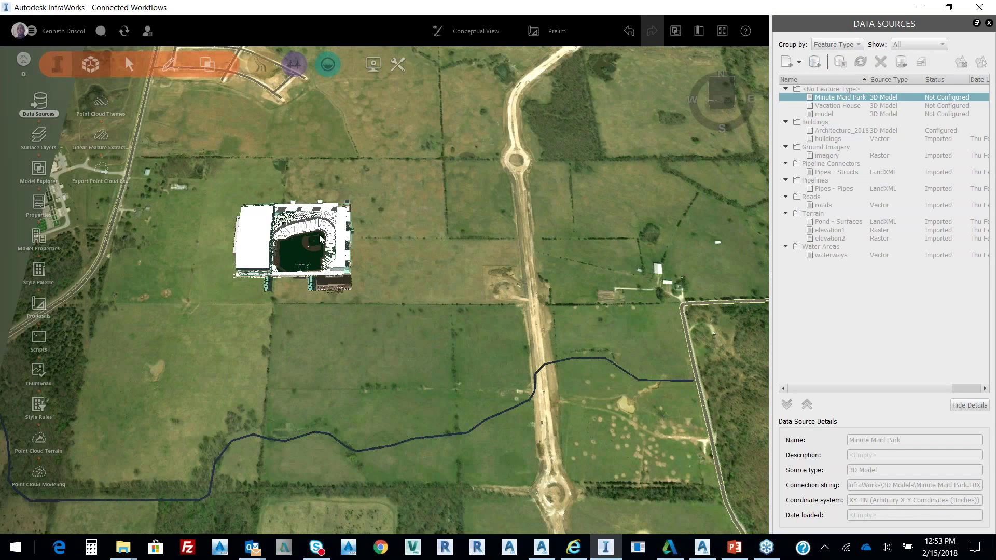
scroll(320, 239, "up", 3)
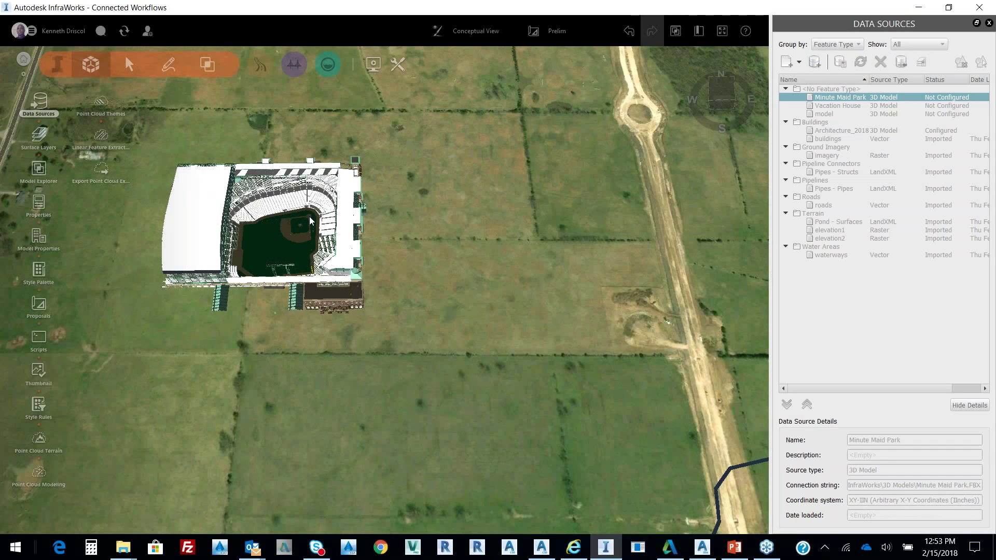
double_click(309, 215)
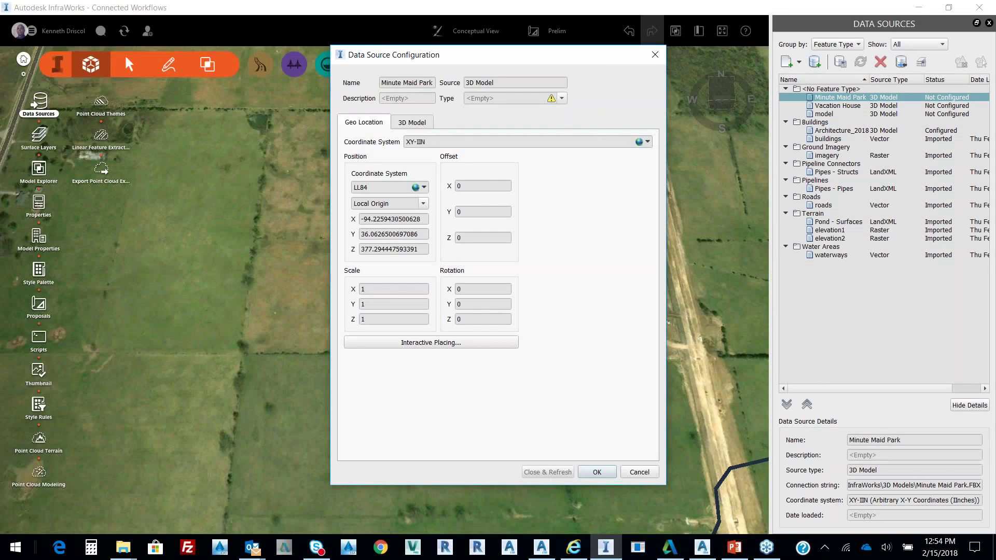
Step: Set the Minute Maid Park data source type to Buildings, and close the configuration with a refresh of the model
left_click(561, 98)
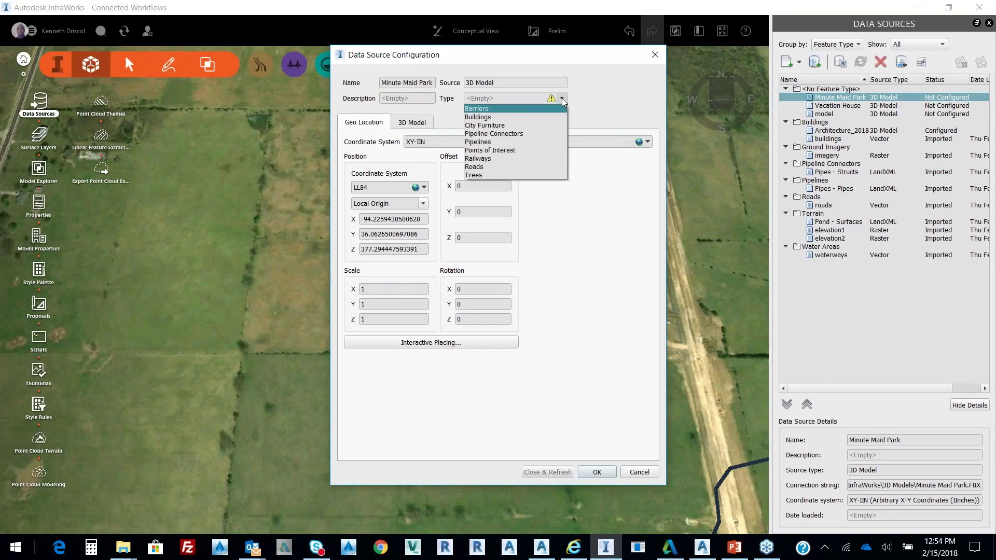
left_click(482, 119)
left_click(560, 473)
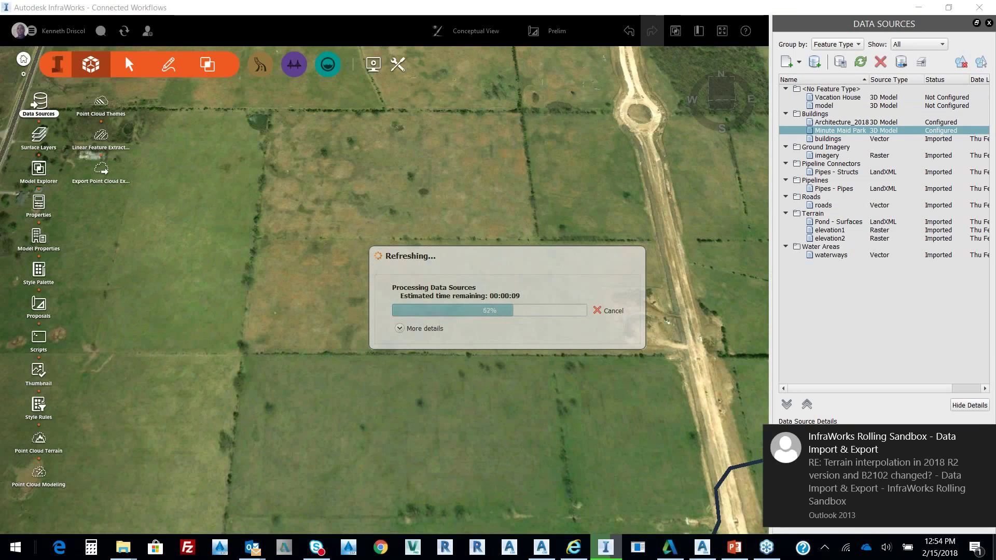
left_click(984, 436)
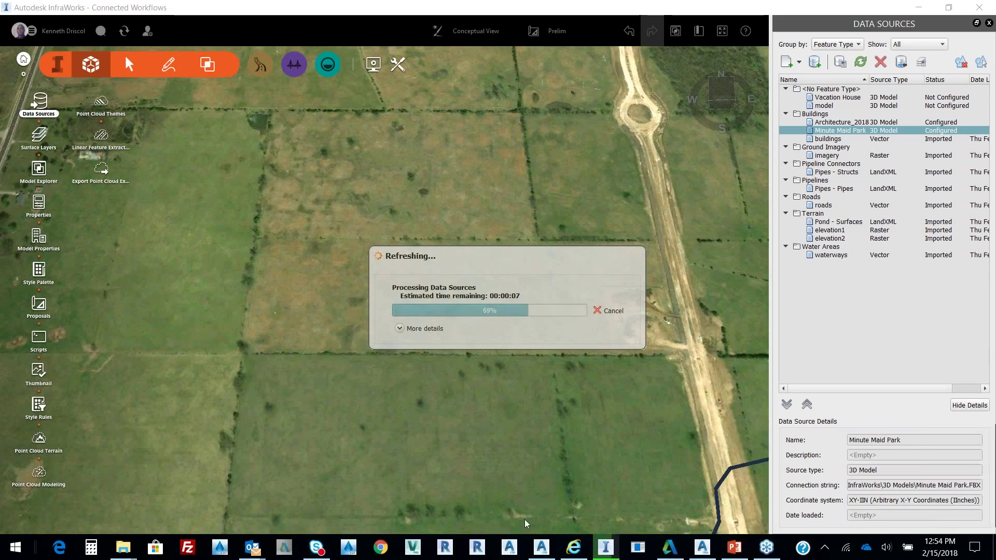
right_click(252, 550)
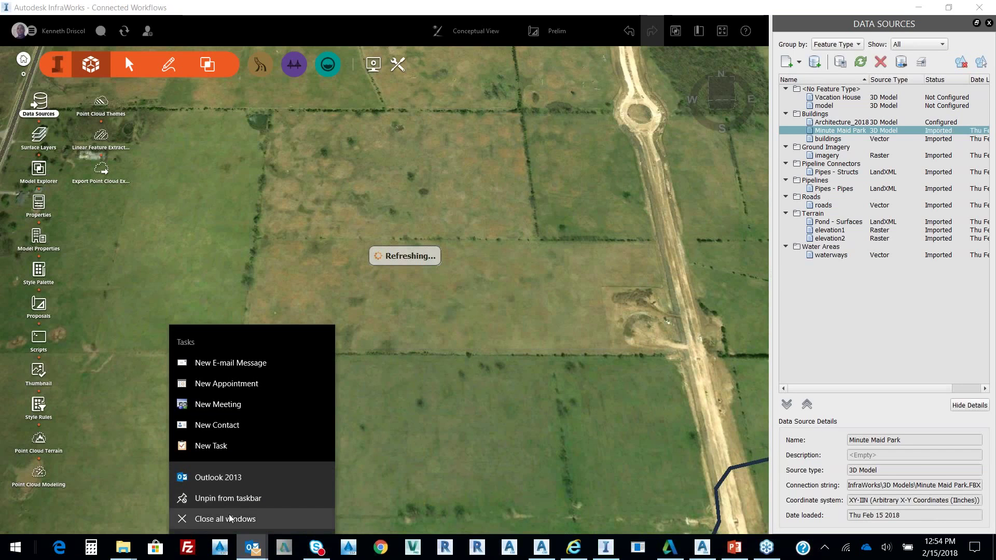
left_click(243, 548)
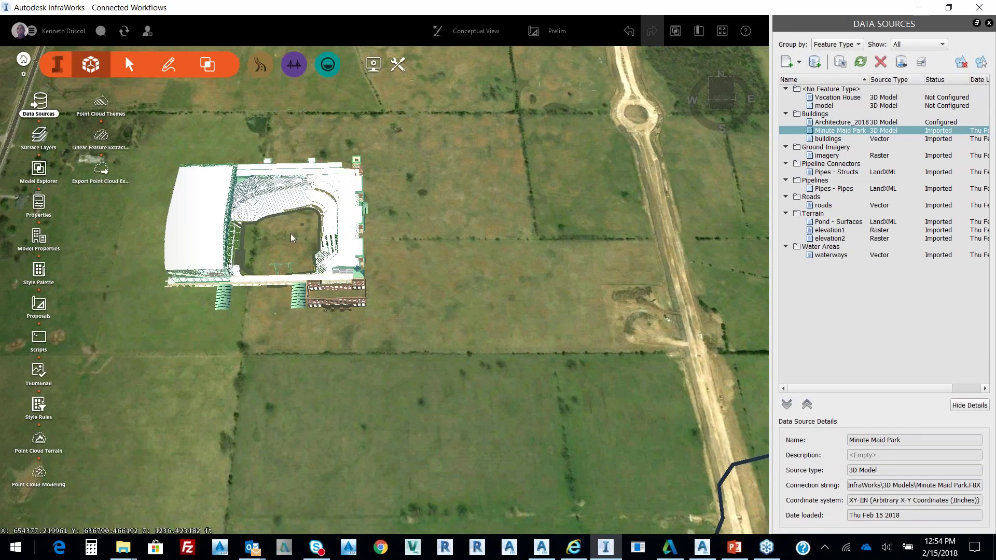
Step: Examine the placed stadium from several angles, including its facade, brick textures, roof trusses and overall position in the field
middle_click_drag(290, 235, 259, 242)
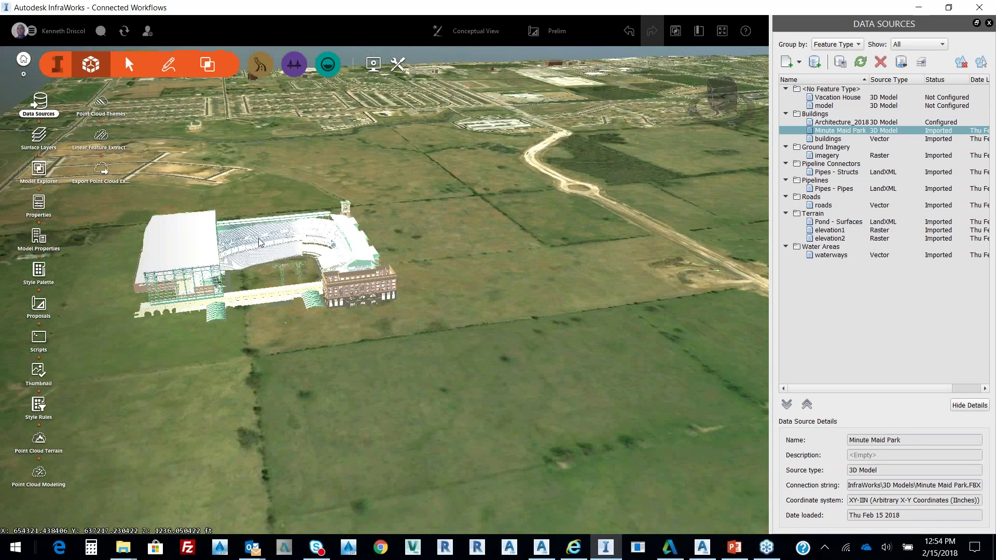
scroll(259, 242, "up", 5)
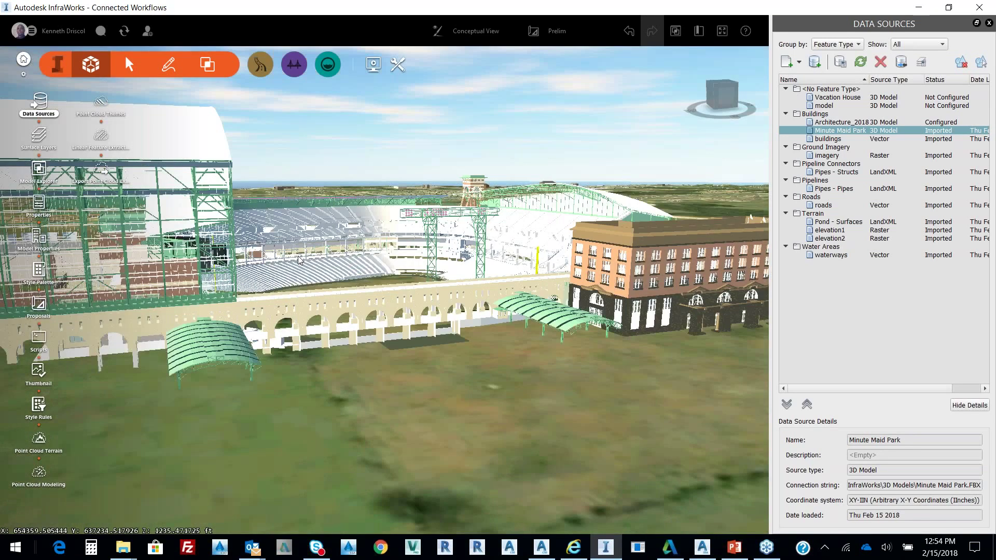
middle_click_drag(298, 259, 279, 298)
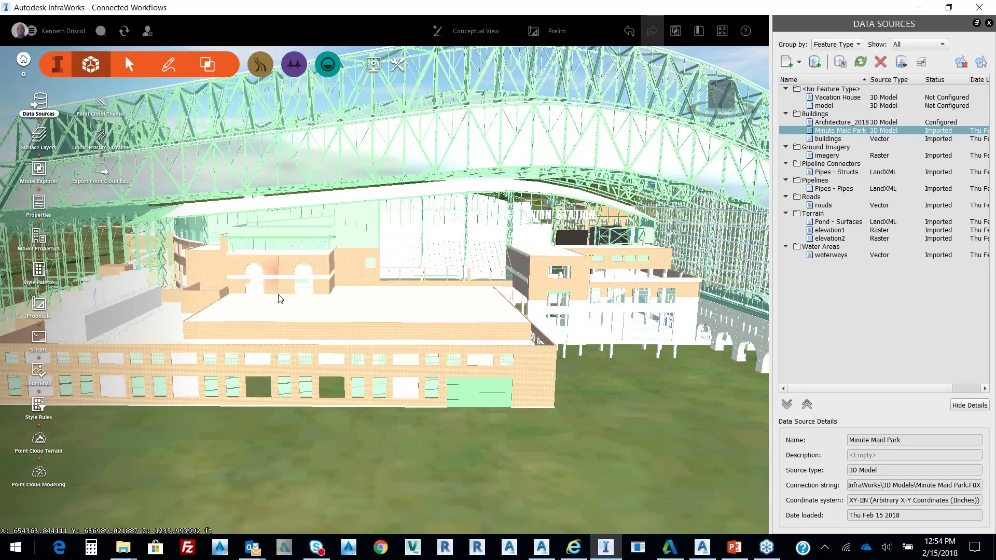
scroll(375, 374, "up", 3)
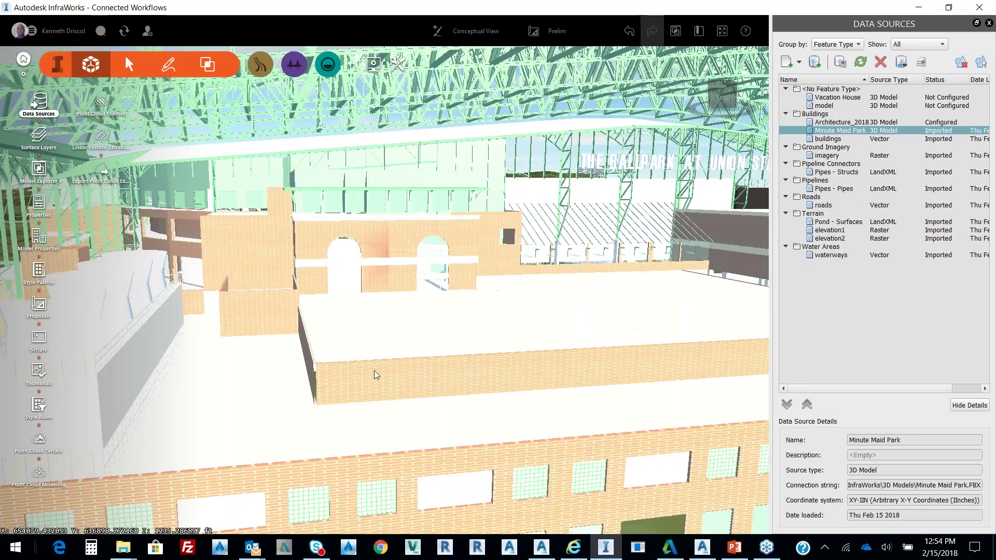
scroll(374, 372, "up", 5)
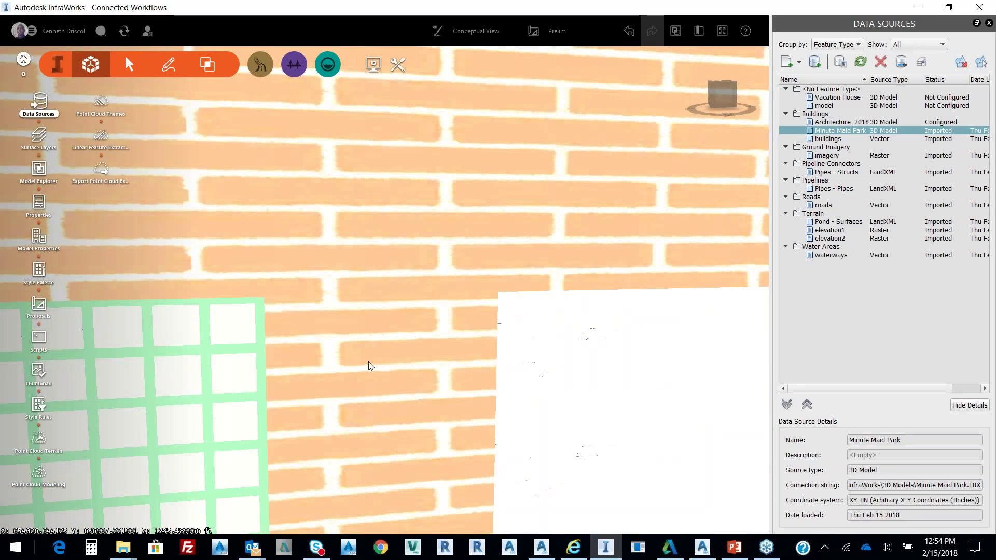
scroll(354, 338, "down", 5)
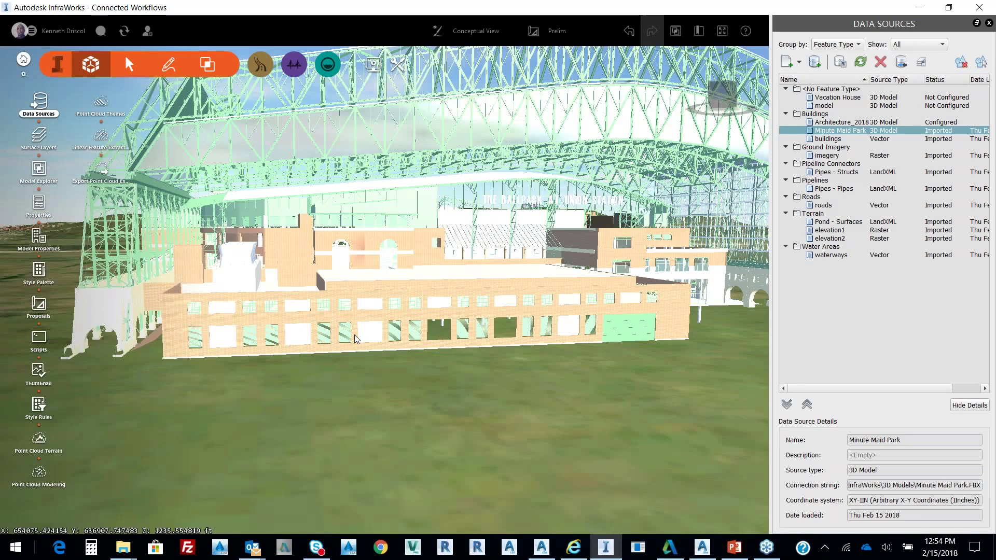
scroll(354, 336, "down", 5)
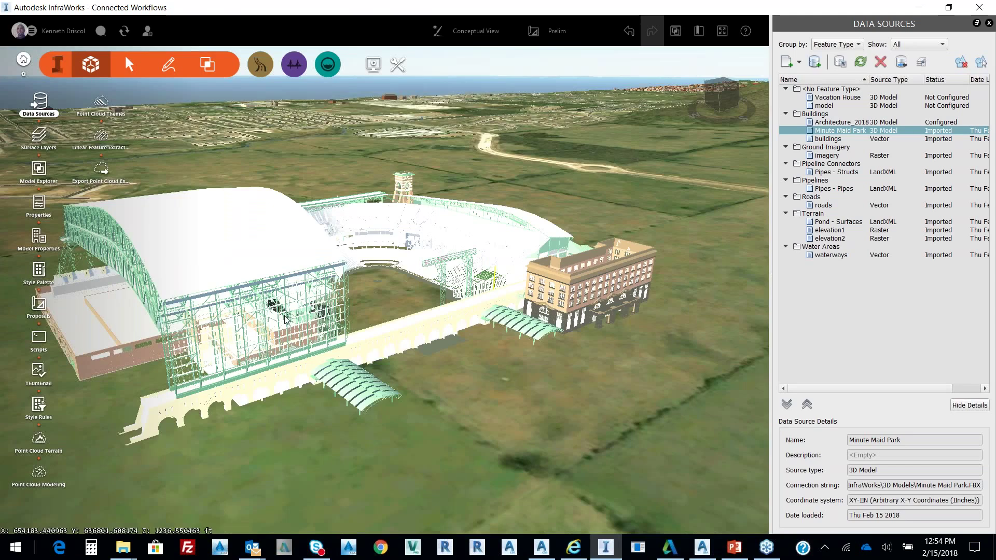
left_click_drag(284, 316, 453, 291)
middle_click_drag(453, 294, 503, 369)
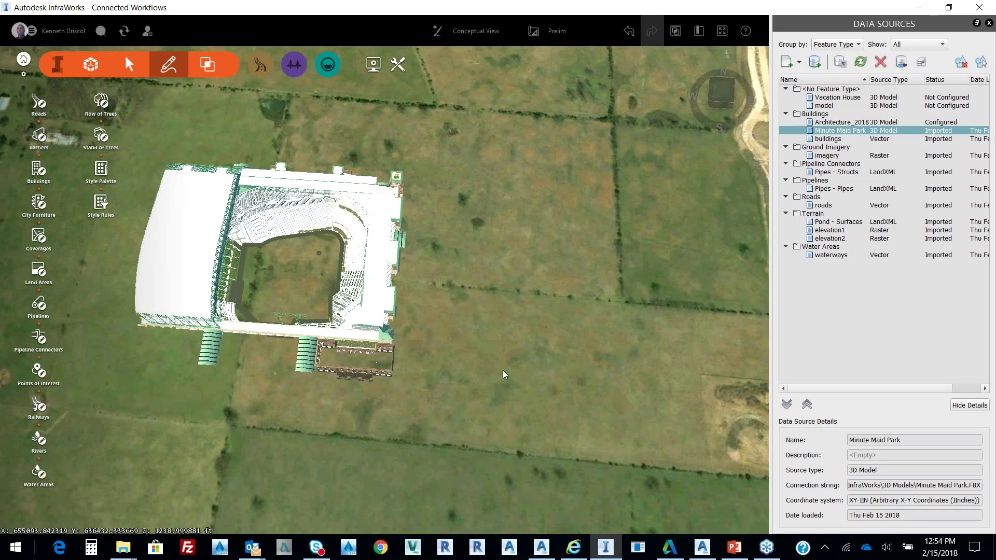
Step: Draw a Coverage/Zoning/Industrial polygon of about 4.23 million sq ft around the stadium, between the dirt road's roundabout and the western road
left_click_drag(502, 369, 517, 423)
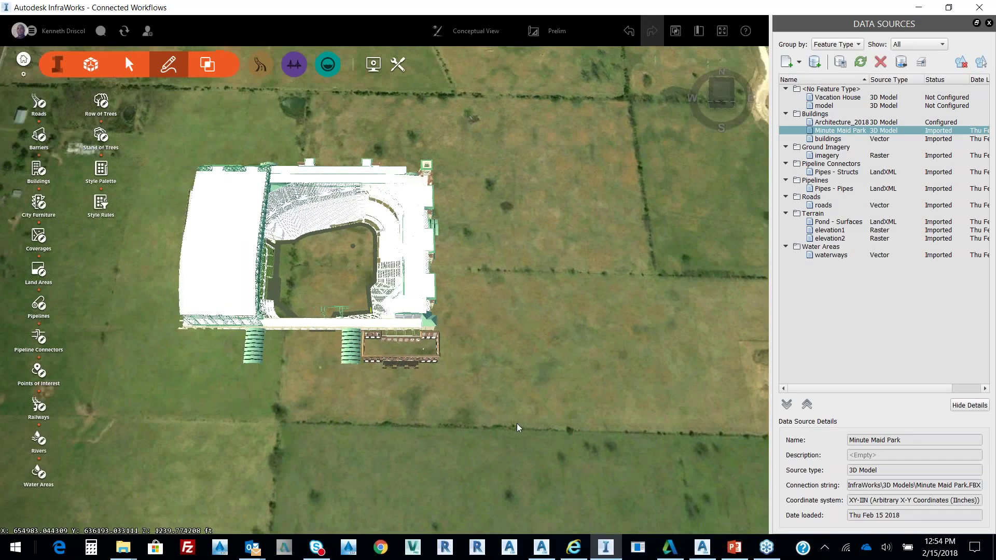
left_click(37, 235)
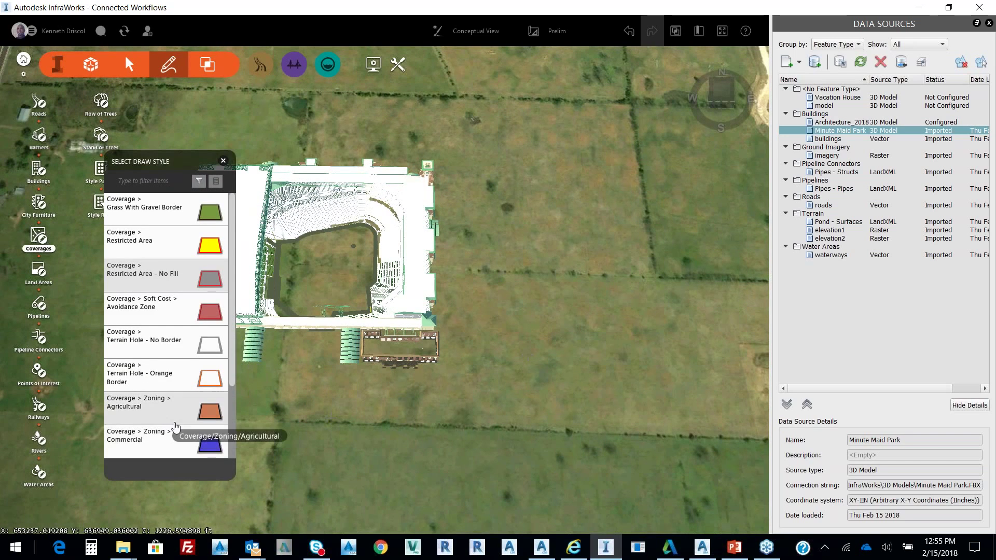
left_click_drag(233, 359, 231, 426)
left_click(210, 379)
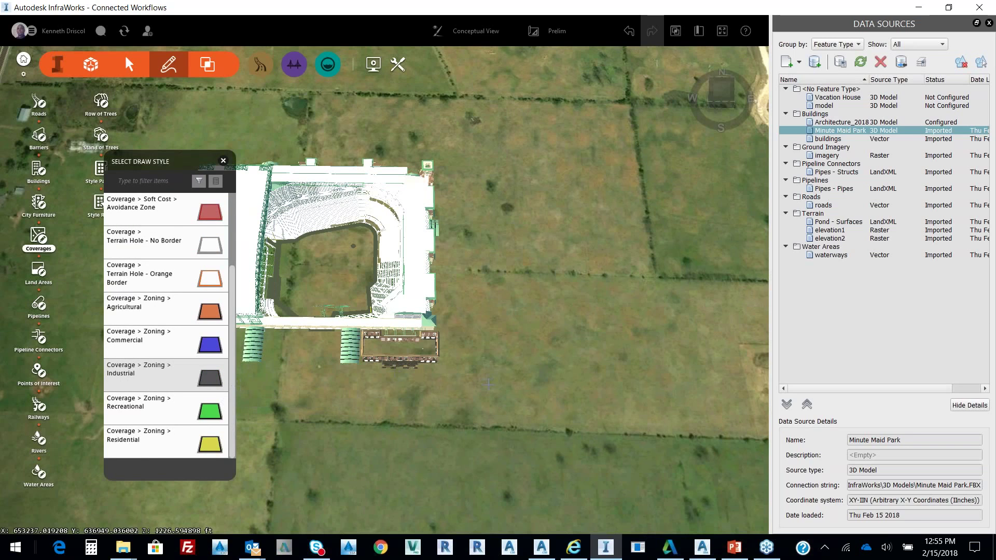
scroll(487, 384, "down", 1)
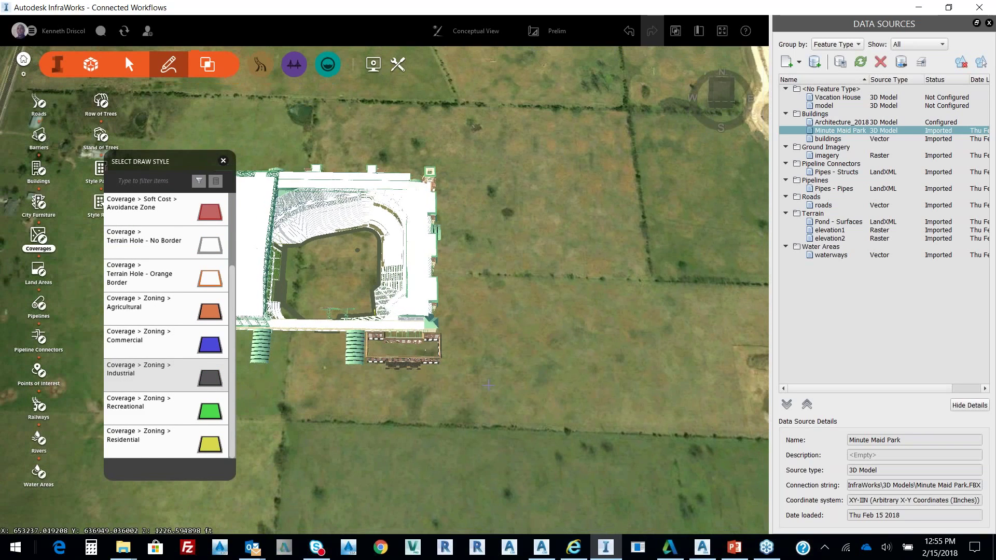
scroll(615, 384, "down", 3)
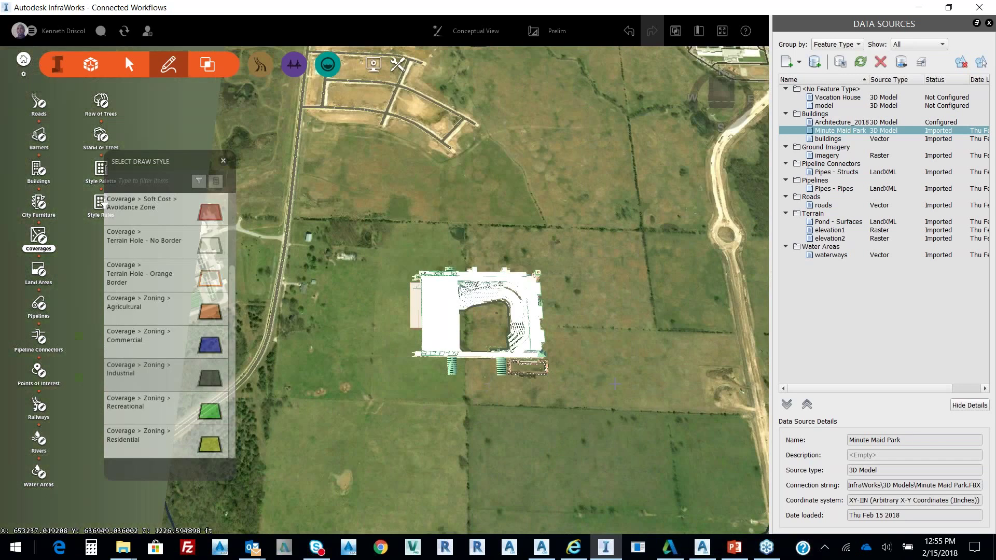
left_click(756, 415)
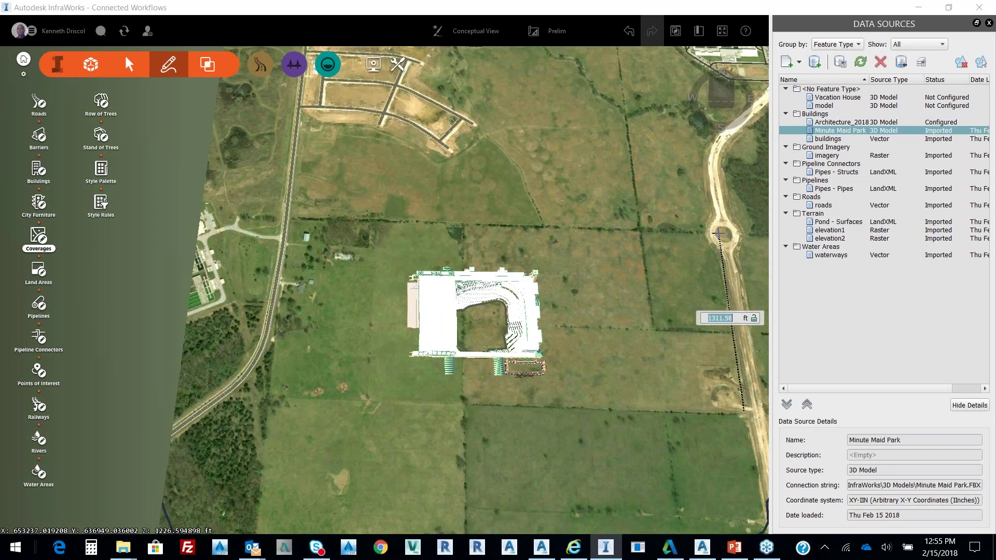
left_click(718, 233)
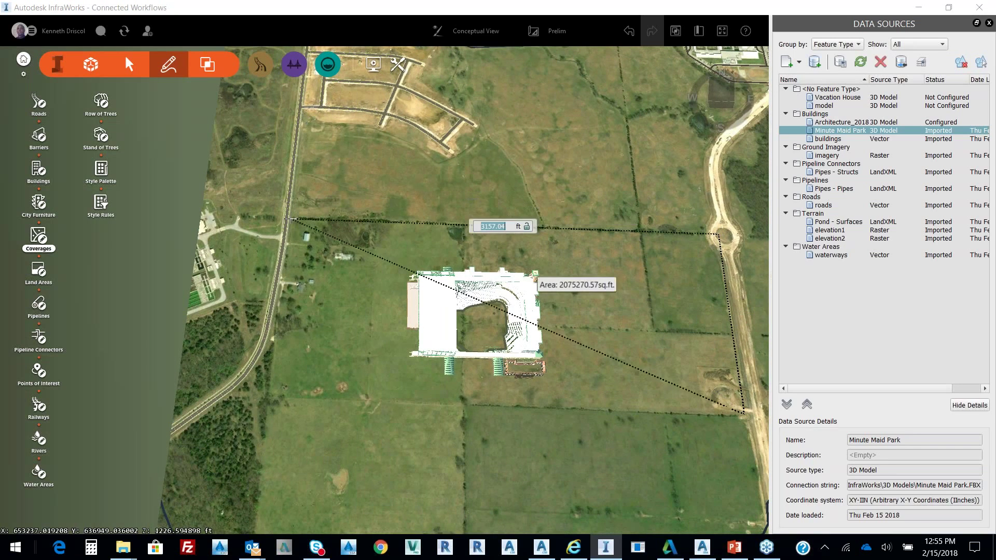
left_click(290, 218)
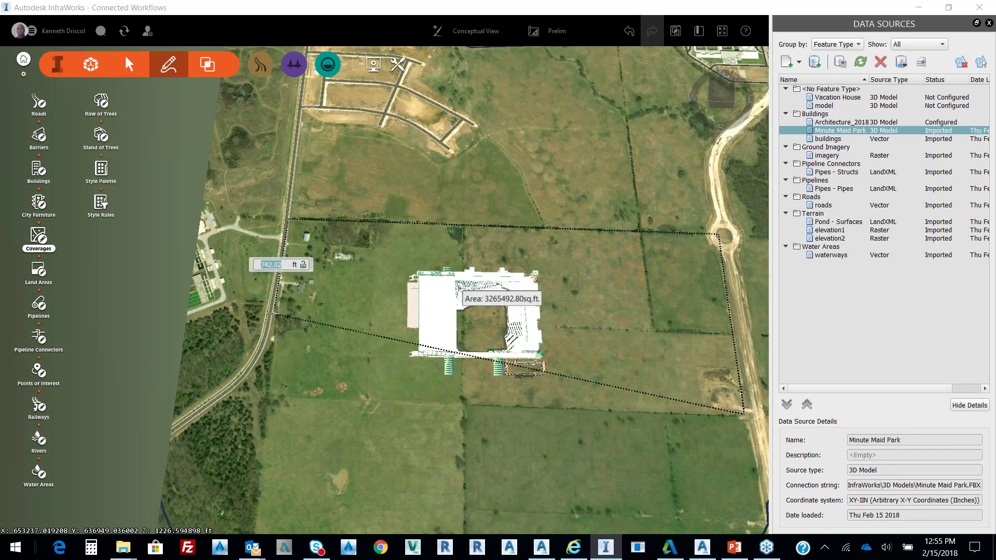
left_click(269, 340)
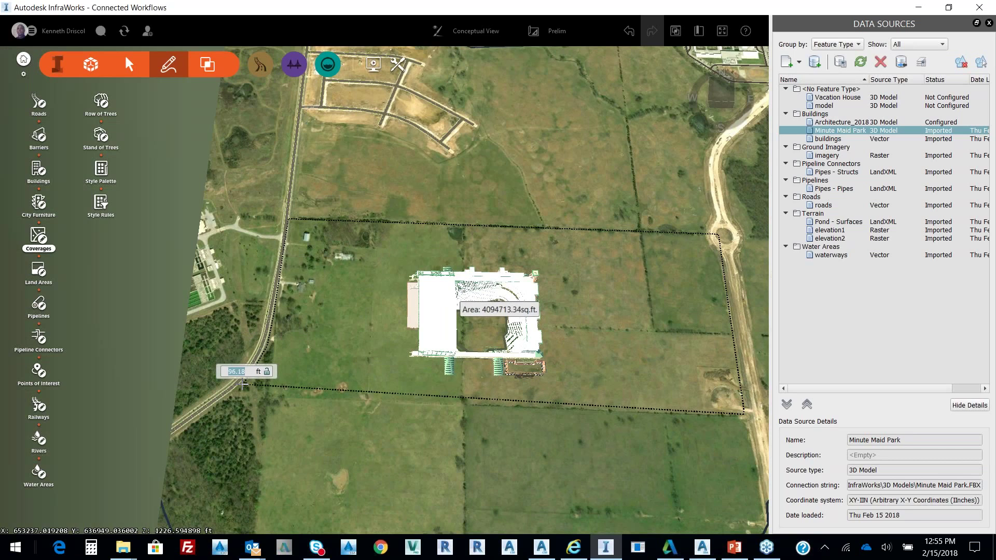
double_click(231, 396)
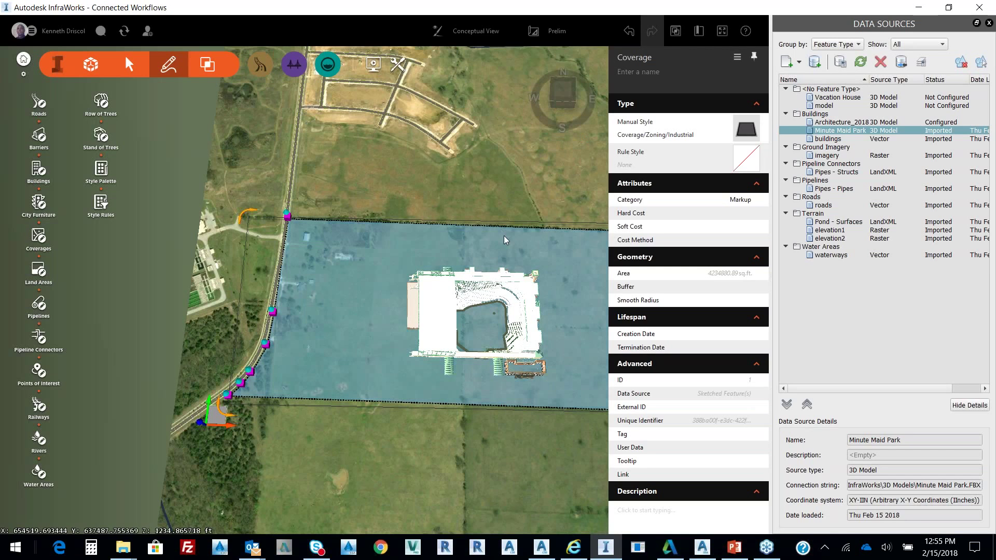
Step: Inspect the stadium within the new industrial zoning coverage in perspective and from above, and deselect the coverage
middle_click_drag(502, 235, 517, 141)
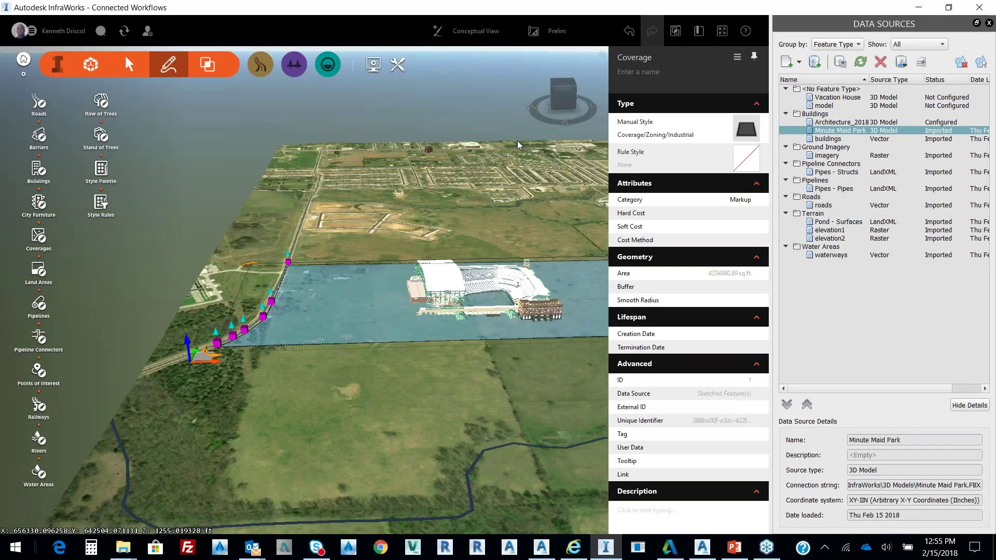
scroll(518, 141, "up", 3)
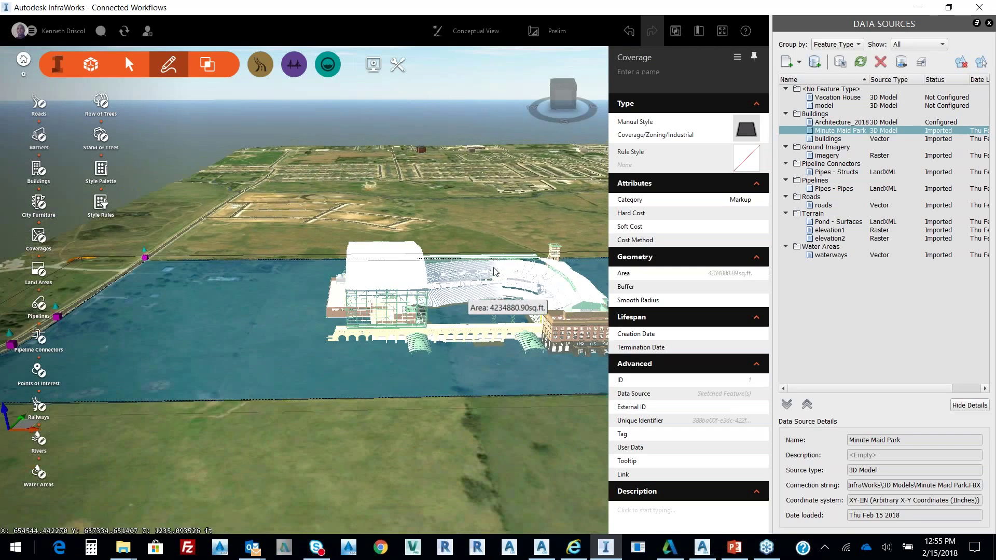
scroll(468, 306, "down", 2)
middle_click_drag(468, 302, 504, 315)
key("Escape")
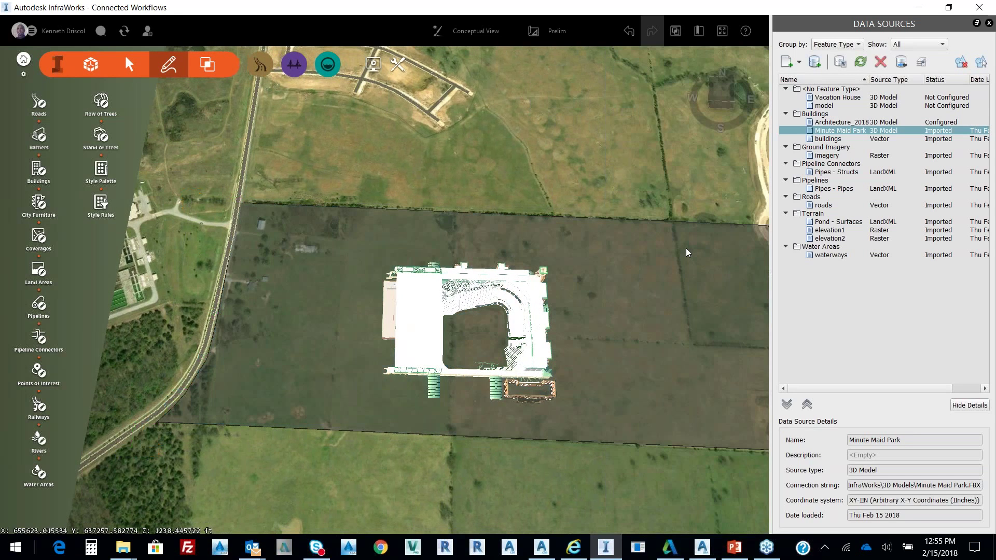
Step: Draw a Material/Colors/Green Alpha50 land area of about 920,400 sq ft over the clearing between the wooded strips north of the subdivision
middle_click_drag(685, 248, 515, 258)
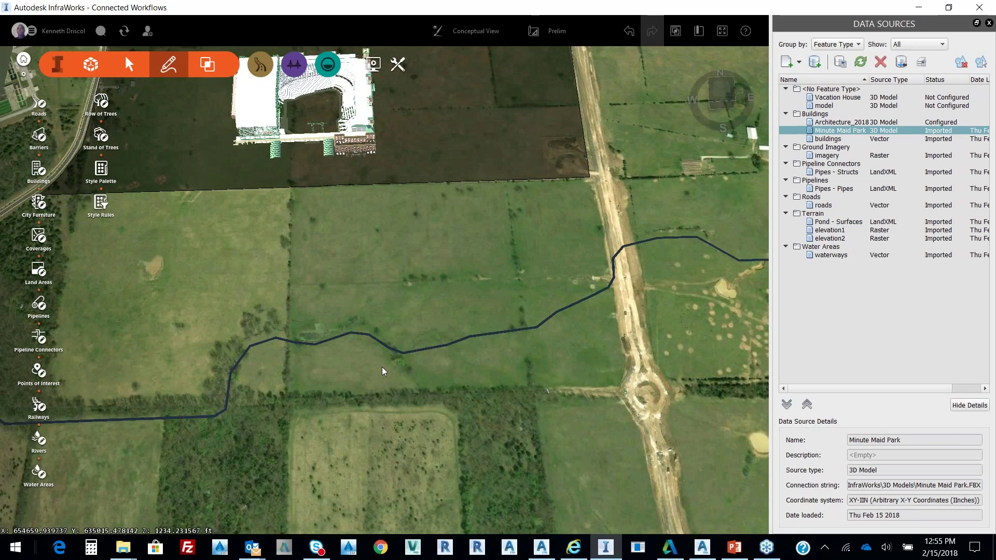
left_click_drag(382, 366, 382, 273)
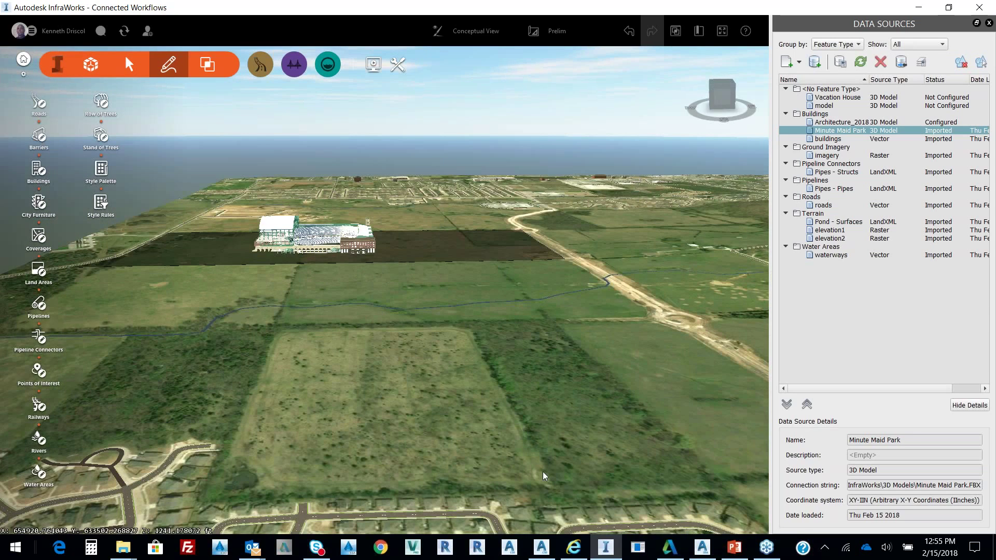
left_click(38, 270)
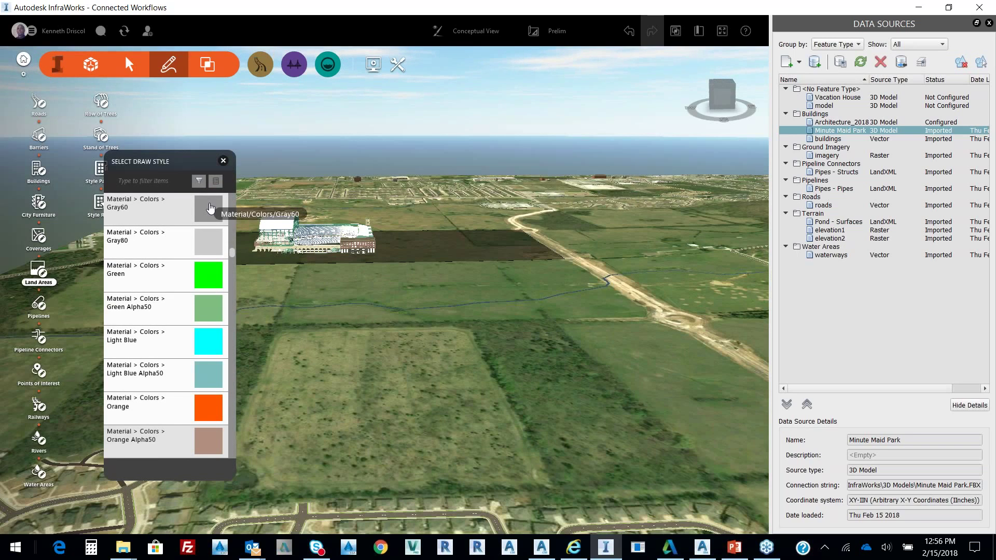
left_click(207, 309)
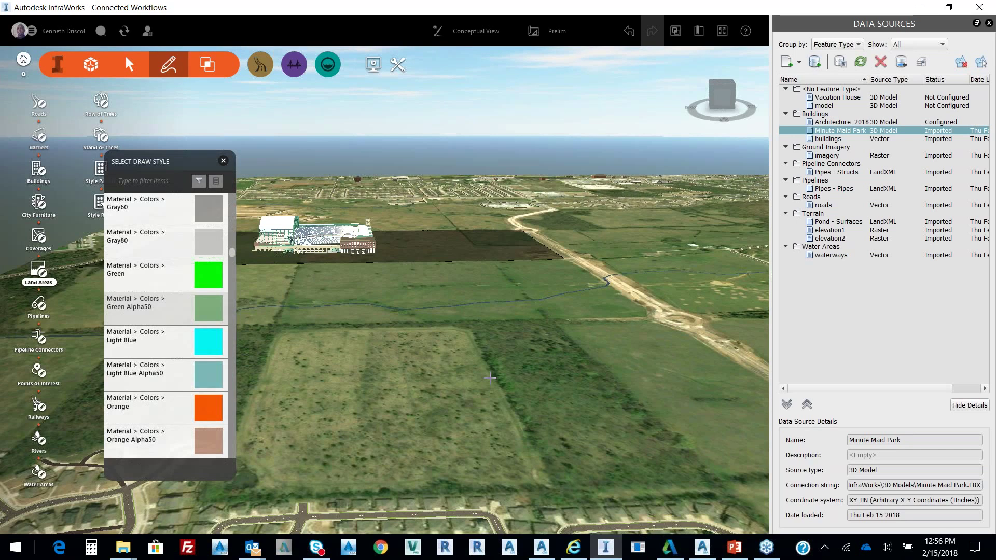
middle_click_drag(490, 377, 611, 370)
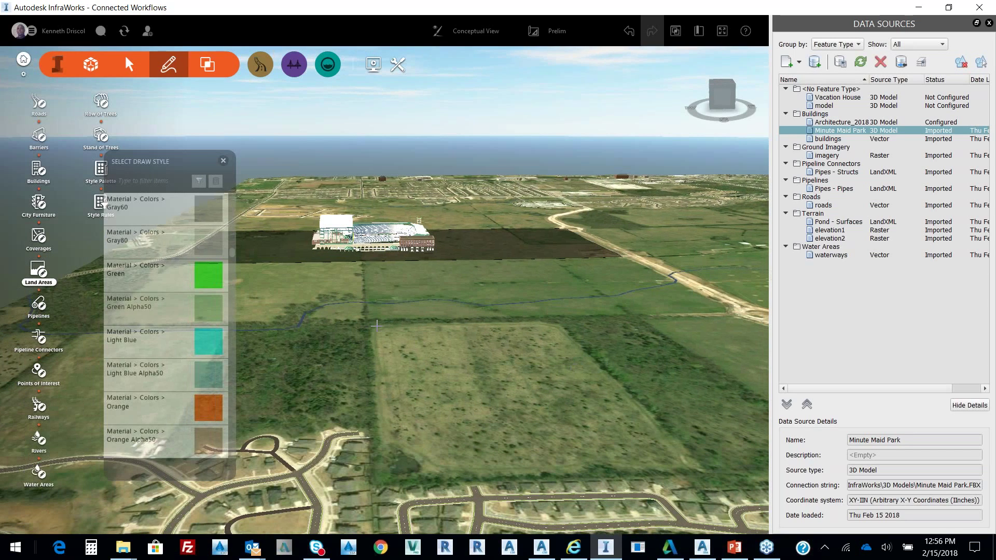
left_click(377, 326)
left_click(390, 460)
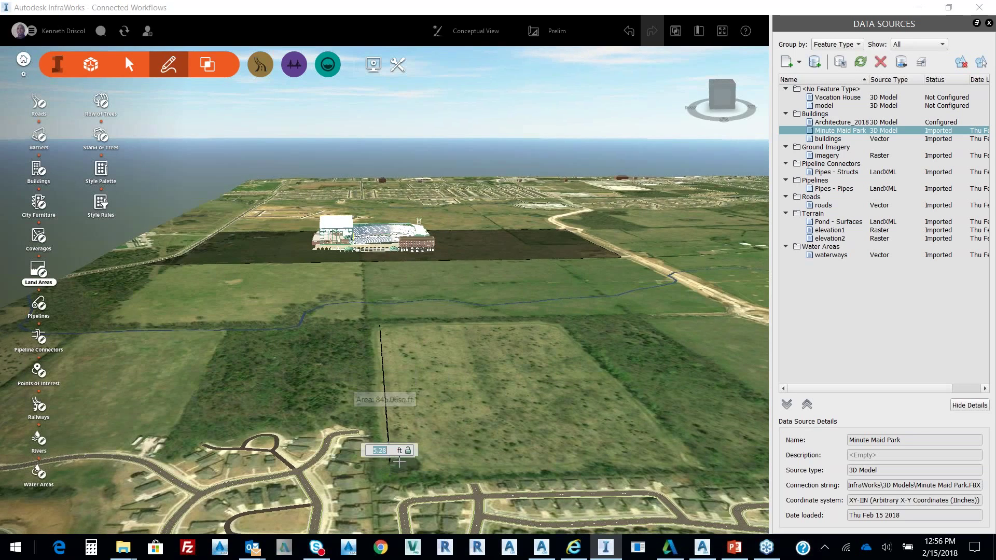
left_click(671, 454)
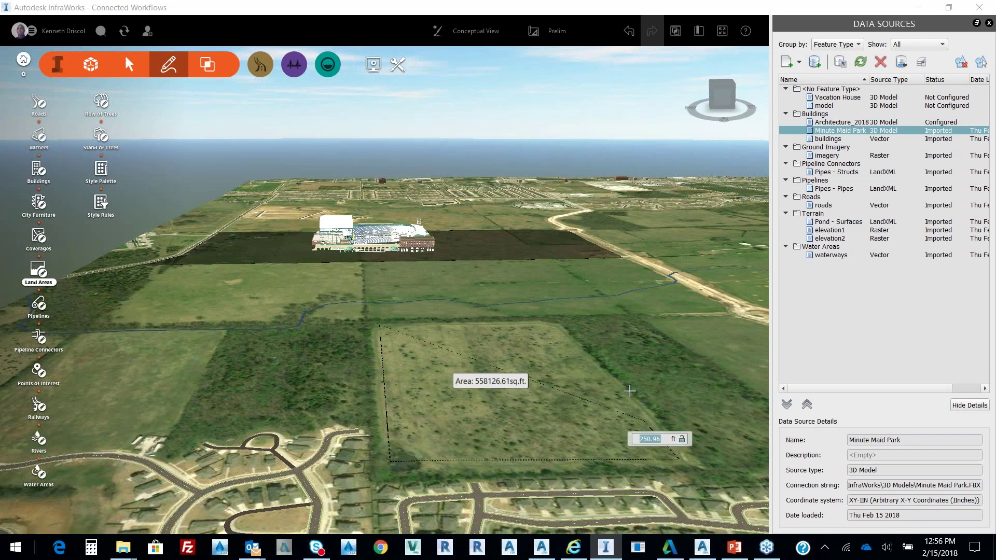
double_click(551, 326)
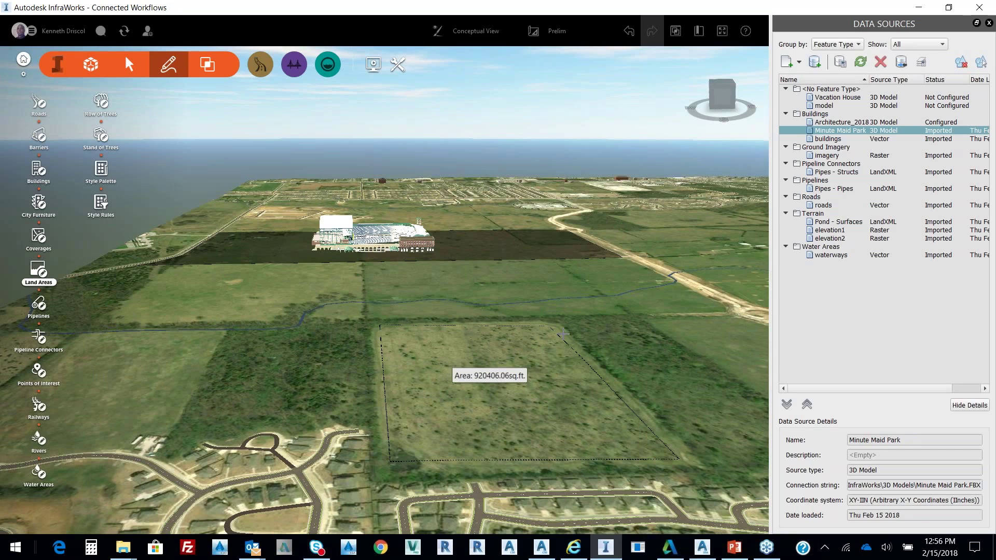
double_click(562, 333)
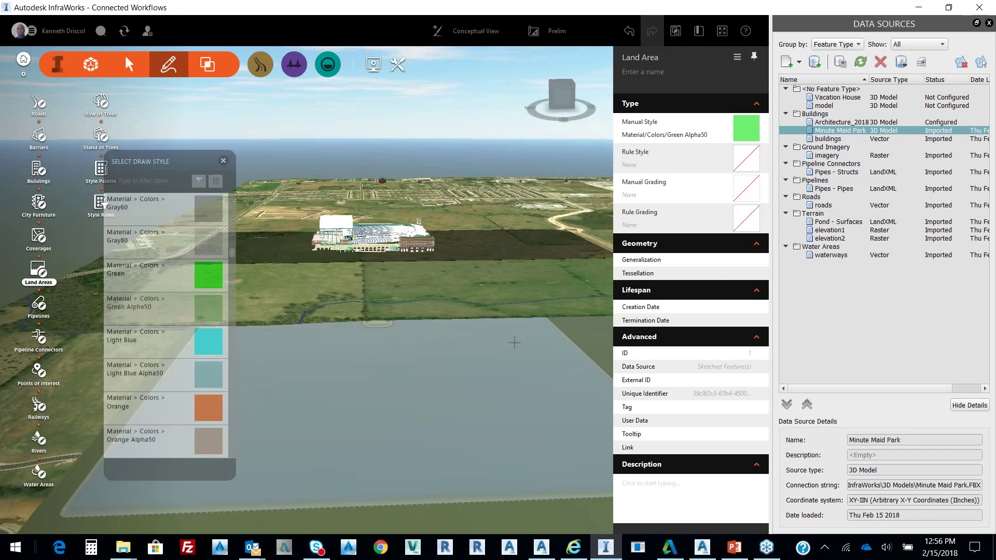
key("Escape")
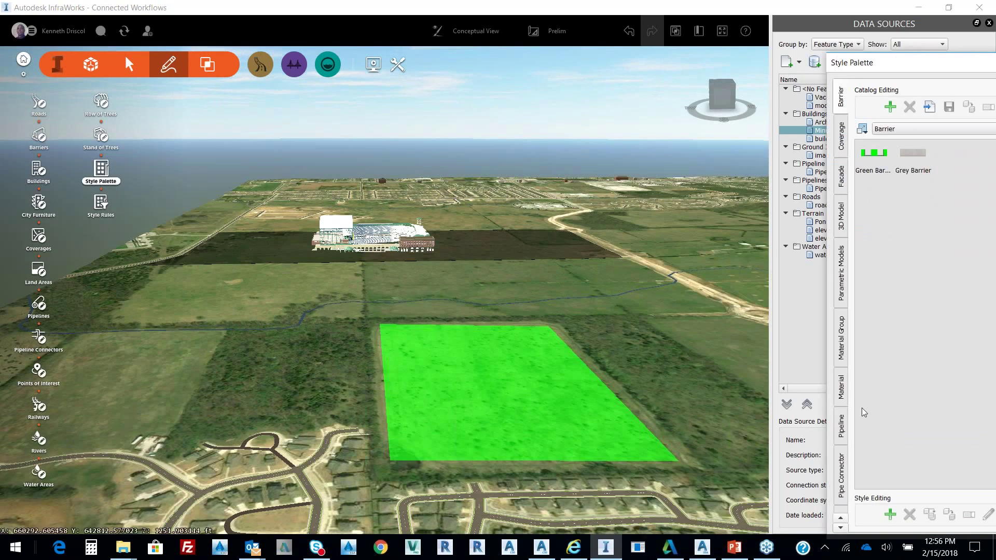
Step: Apply the 3:1 Grass Cut grading style from the Style Palette to the green land area and inspect its graded edges
left_click(841, 528)
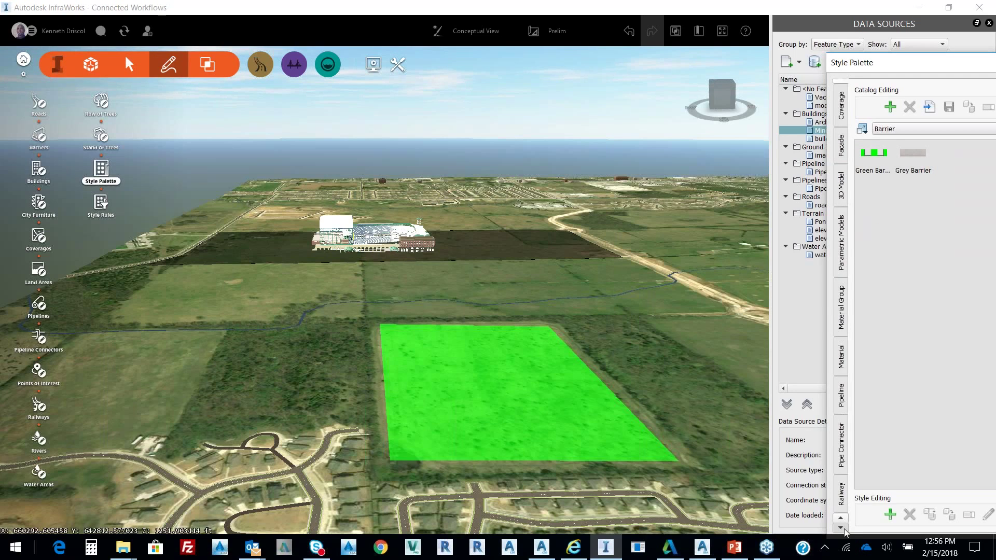
left_click(841, 528)
left_click(841, 528)
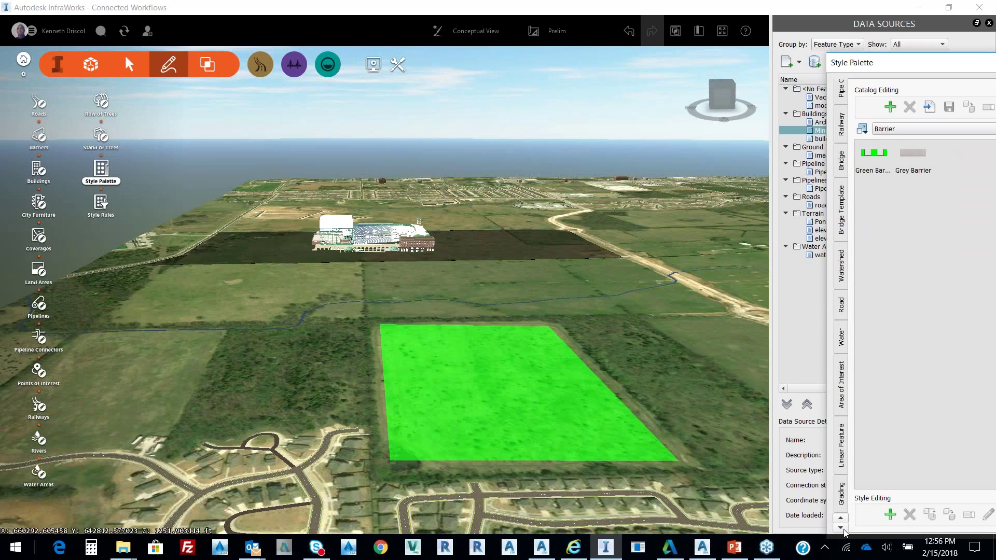
left_click(841, 495)
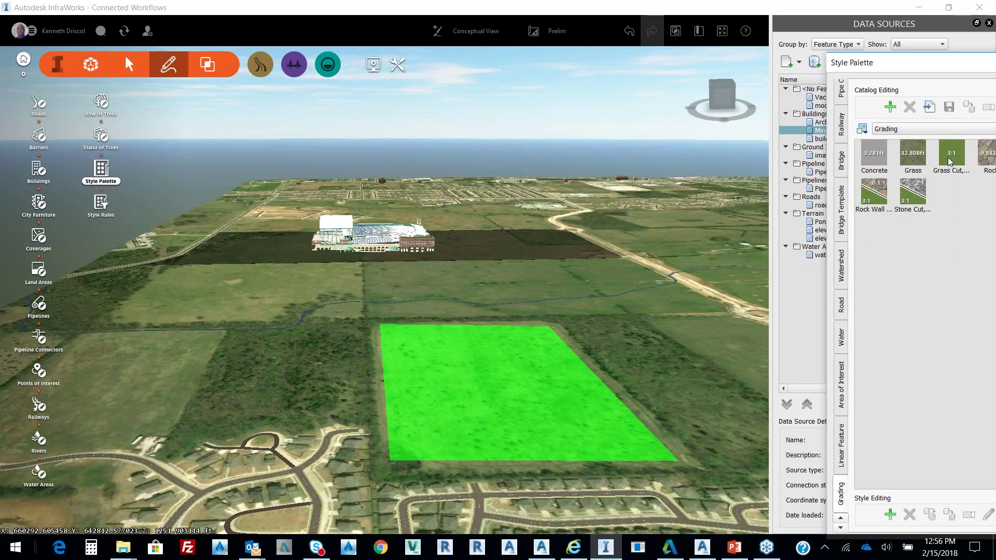
left_click_drag(950, 162, 522, 354)
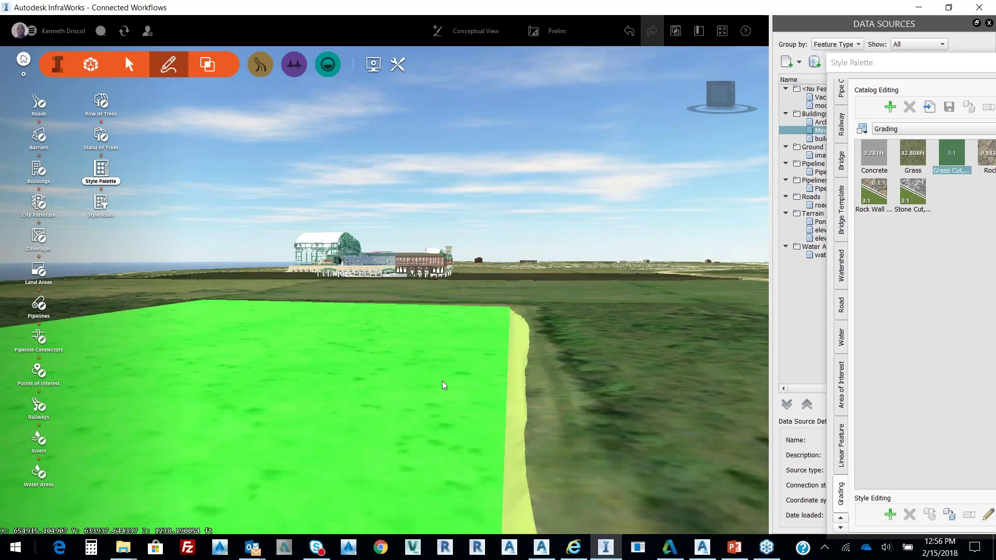
left_click_drag(442, 381, 460, 366)
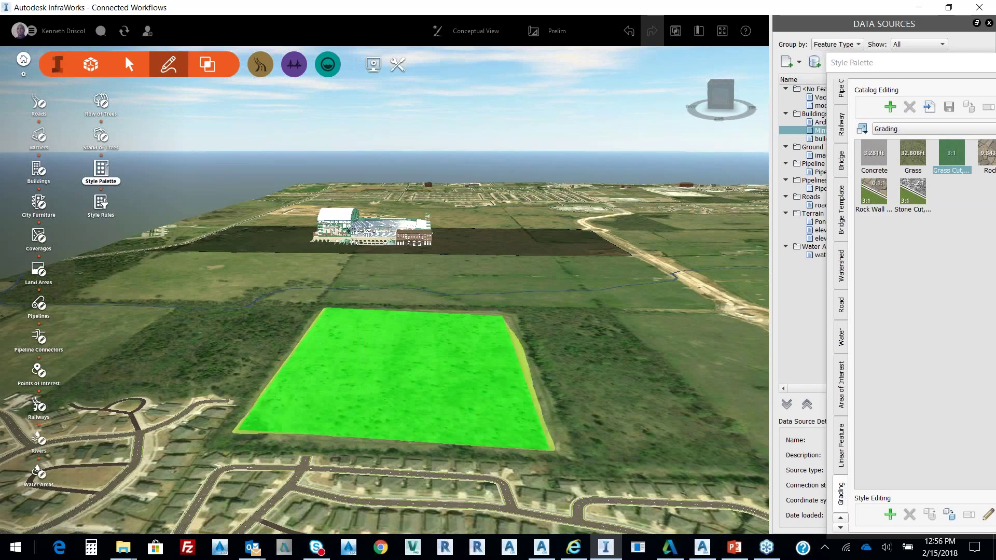
Step: Measure the terrain statistics of the green land area by tracing its four corners, and exit the measurement
left_click(207, 64)
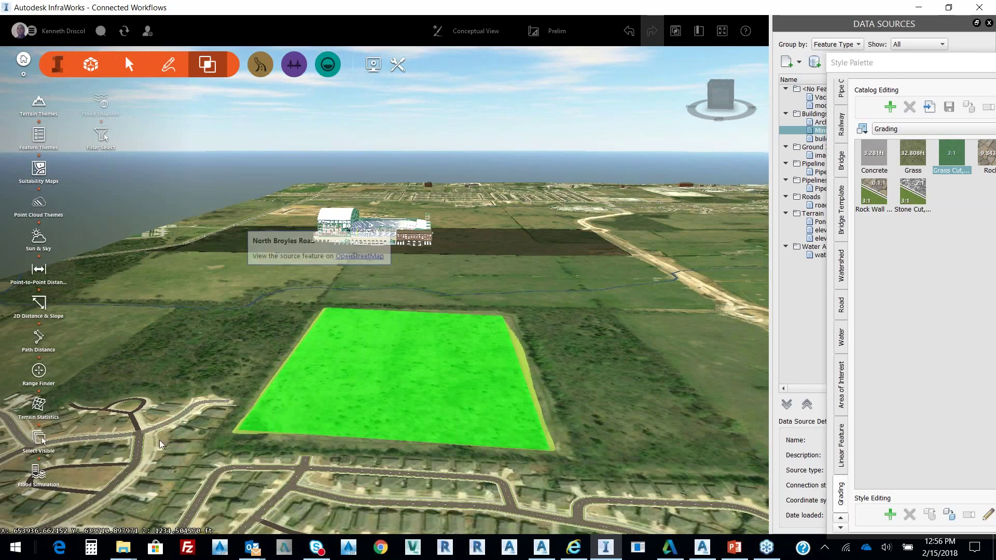
left_click(38, 405)
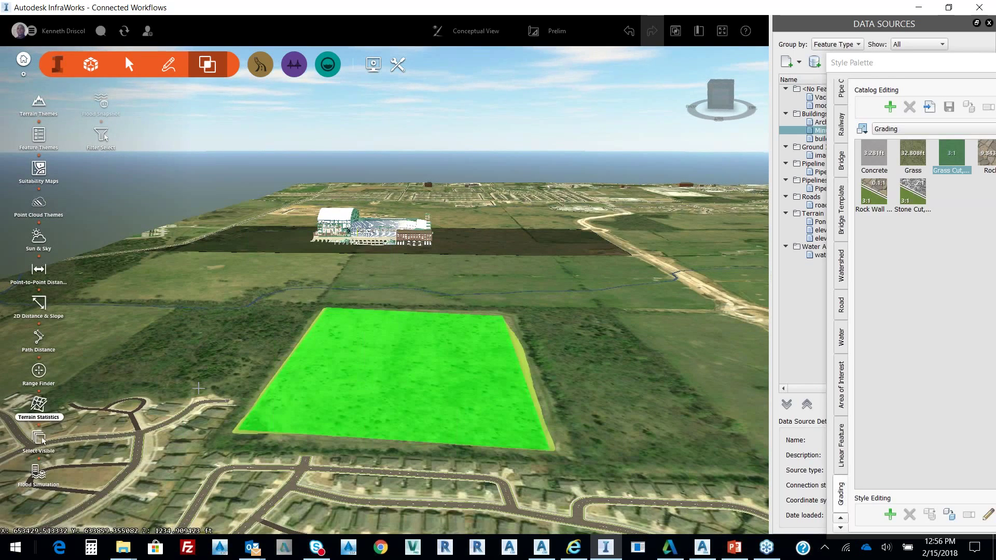
left_click(328, 306)
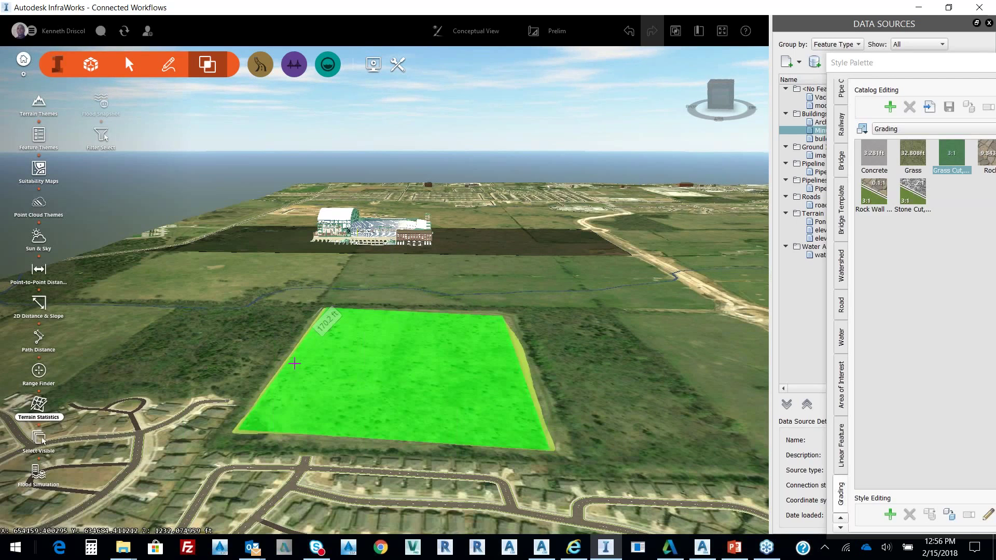
left_click(231, 433)
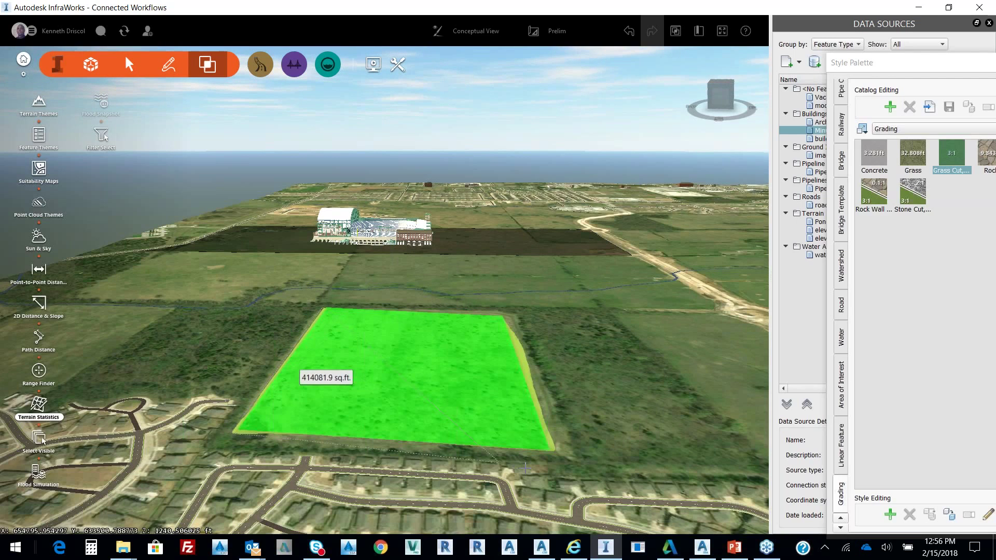
left_click(555, 447)
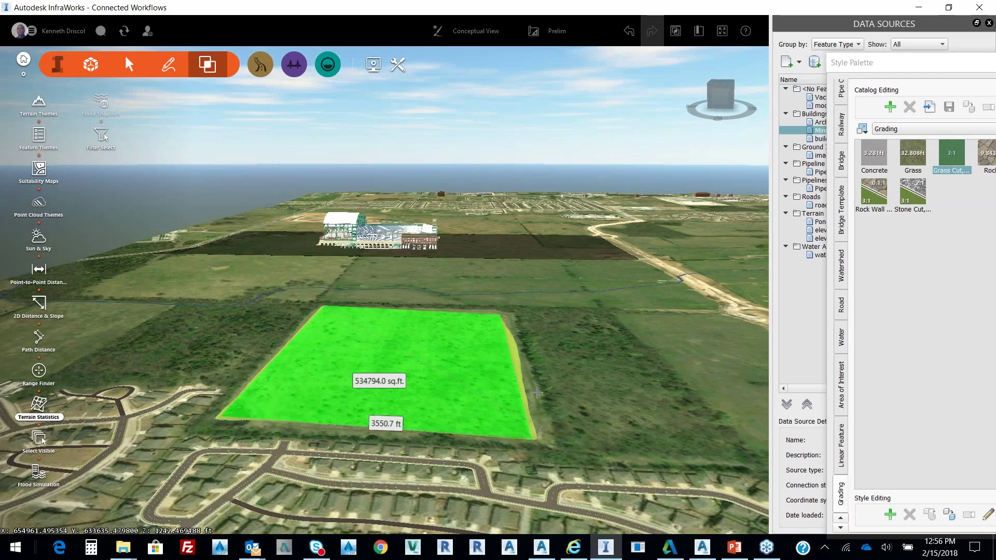
double_click(503, 311)
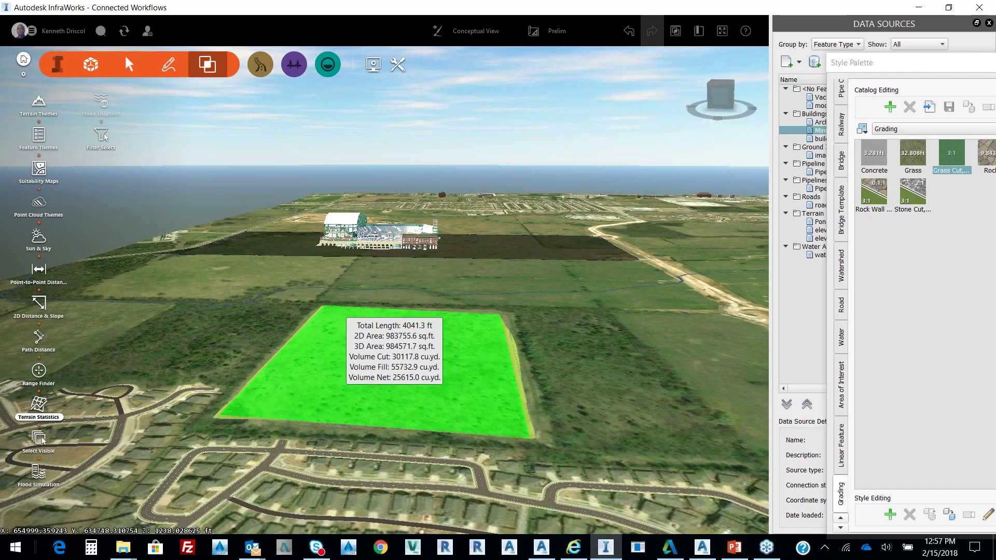
key("Escape")
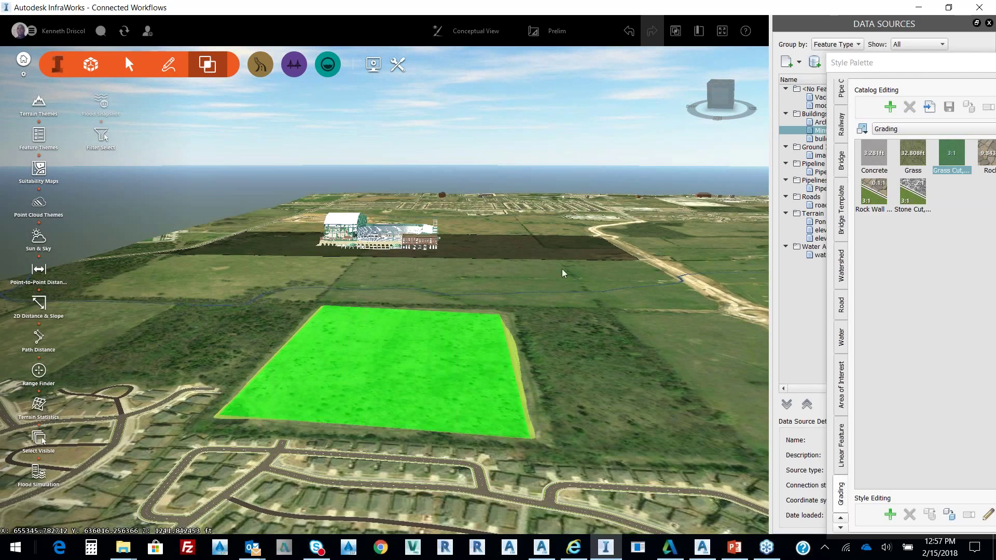
Step: Close the Style Palette and bring the field east of the dirt road into view
scroll(562, 268, "down", 1)
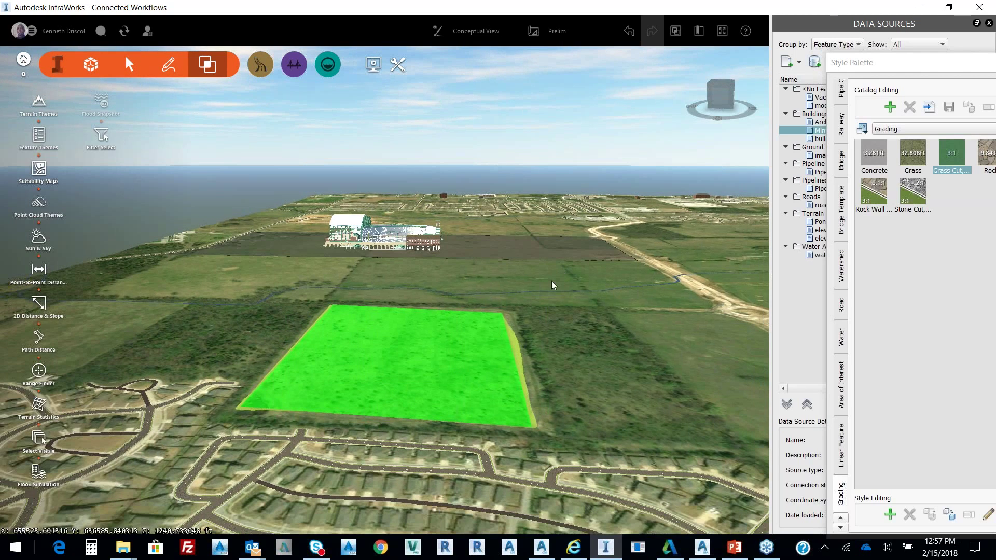
left_click_drag(552, 281, 571, 363)
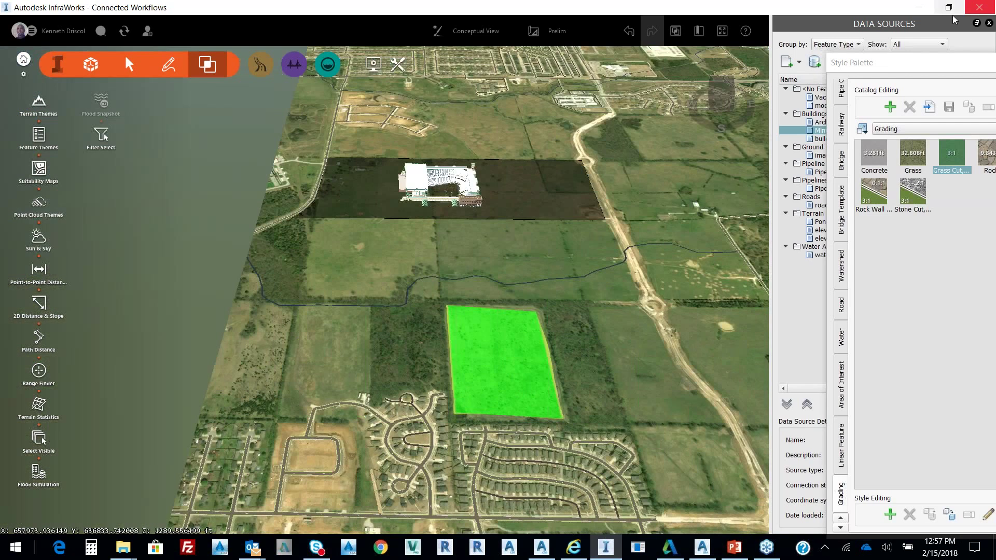
left_click_drag(933, 62, 556, 74)
left_click(652, 75)
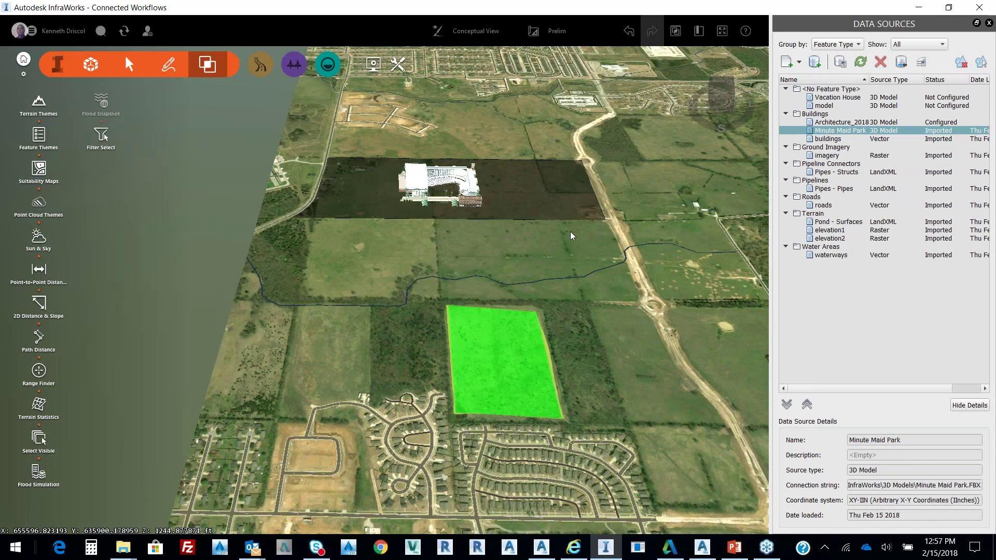
left_click_drag(570, 232, 462, 230)
middle_click_drag(463, 229, 403, 234)
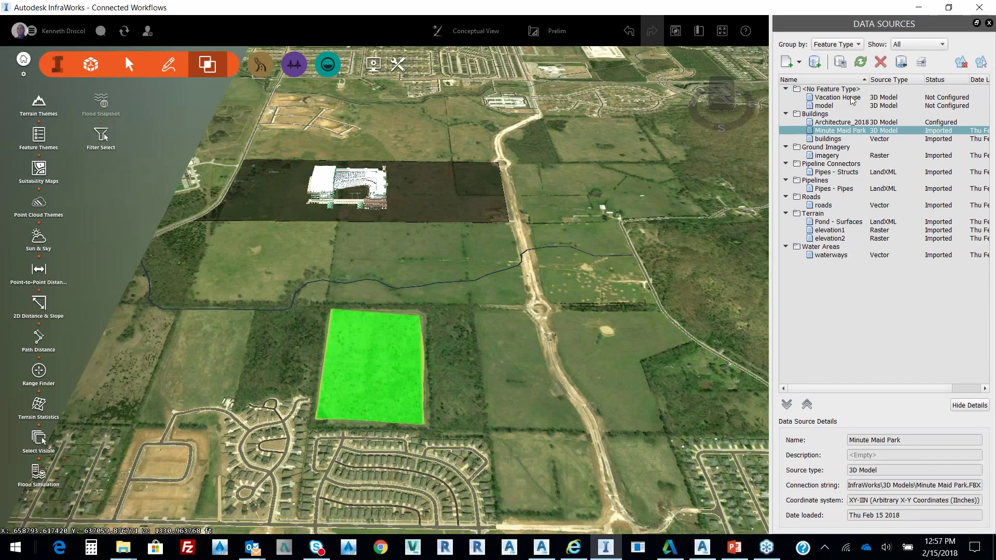
Step: Set the Vacation House data source type to Buildings and check its 3D model preview
left_click(851, 98)
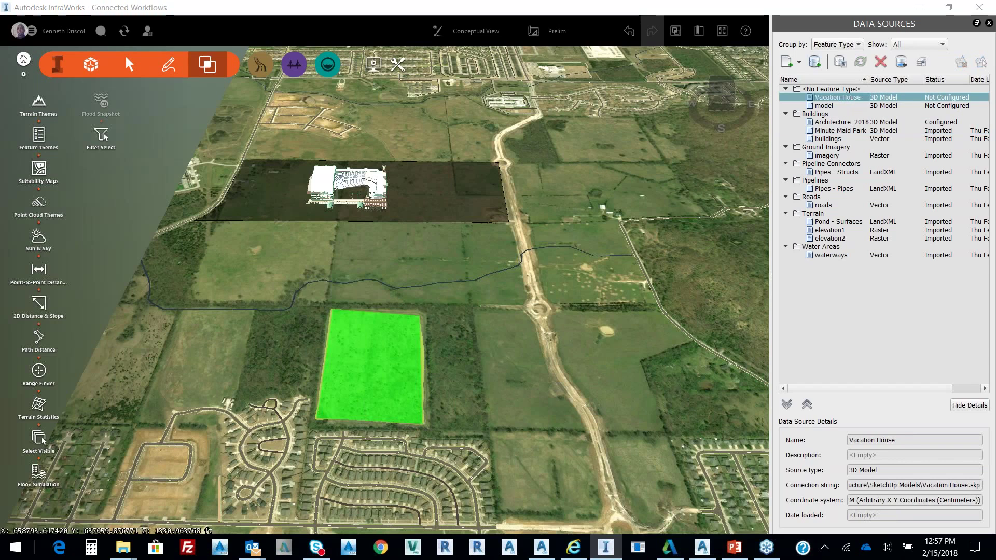
double_click(851, 98)
left_click(557, 98)
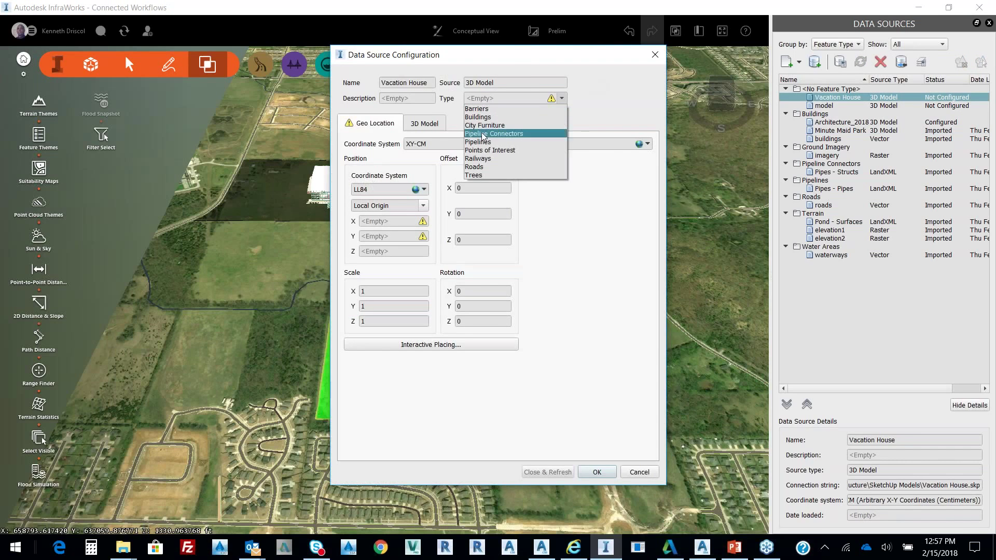
left_click(485, 117)
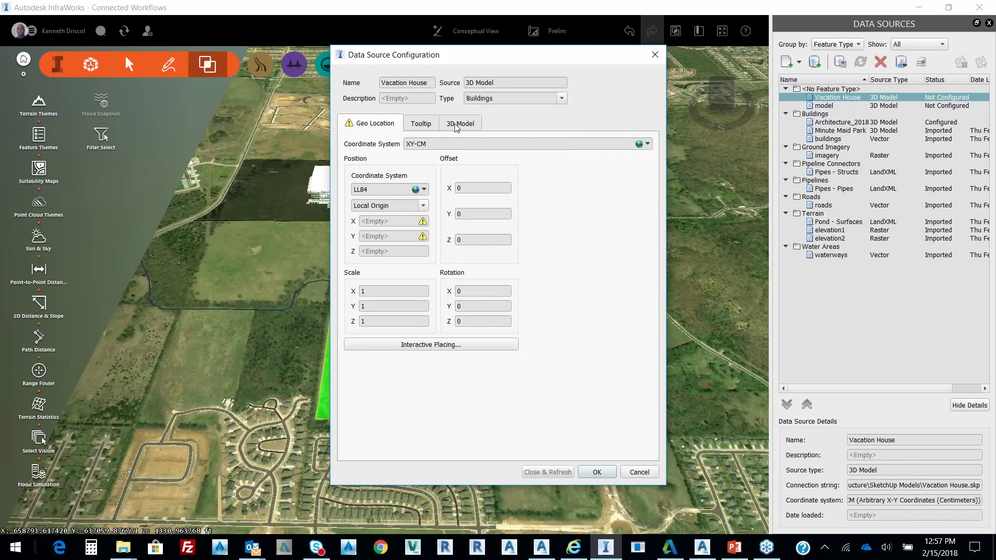
left_click(456, 124)
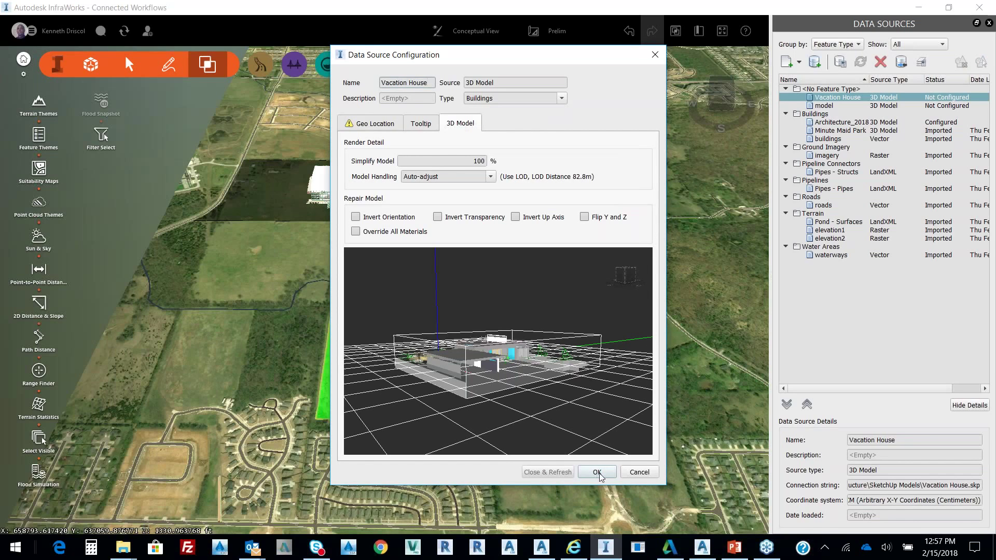
left_click(392, 124)
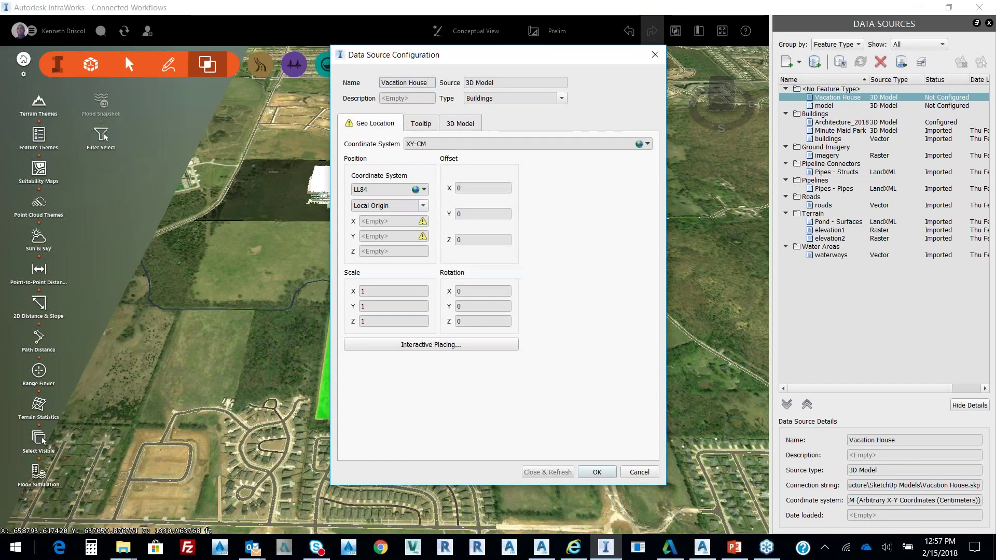
Step: Place the Vacation House interactively in the field southeast of the dirt road's roundabout, just below the tree line, and refresh the model
left_click(430, 345)
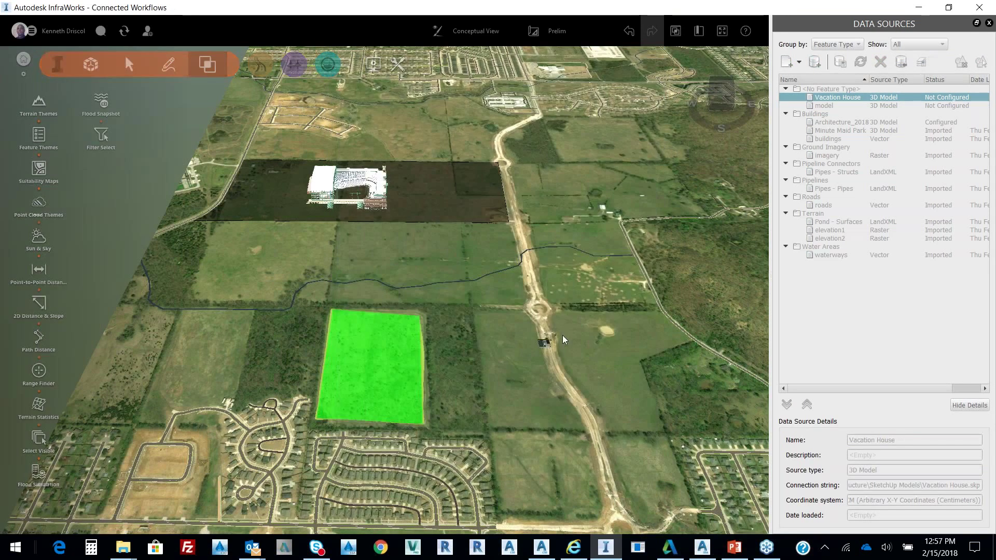
scroll(598, 343, "up", 2)
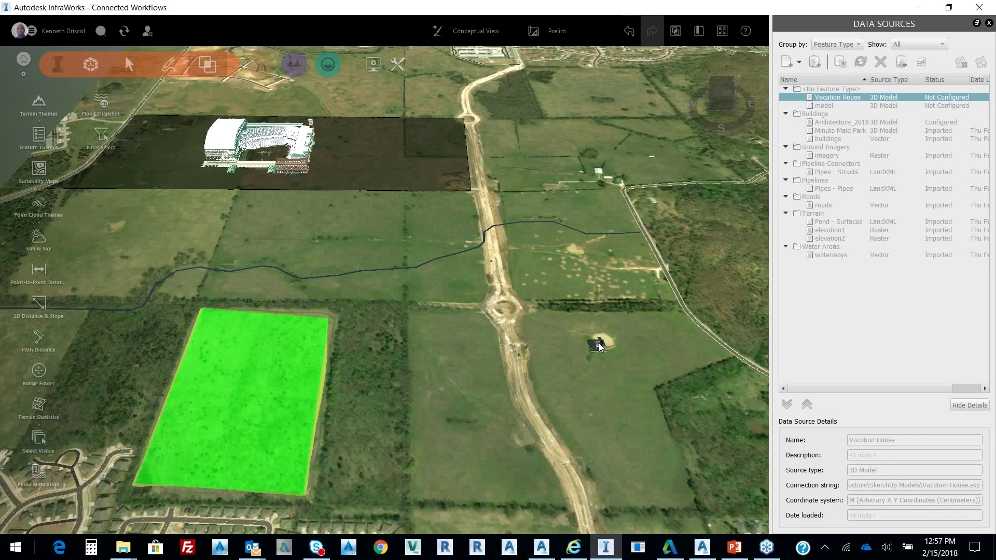
scroll(599, 343, "up", 3)
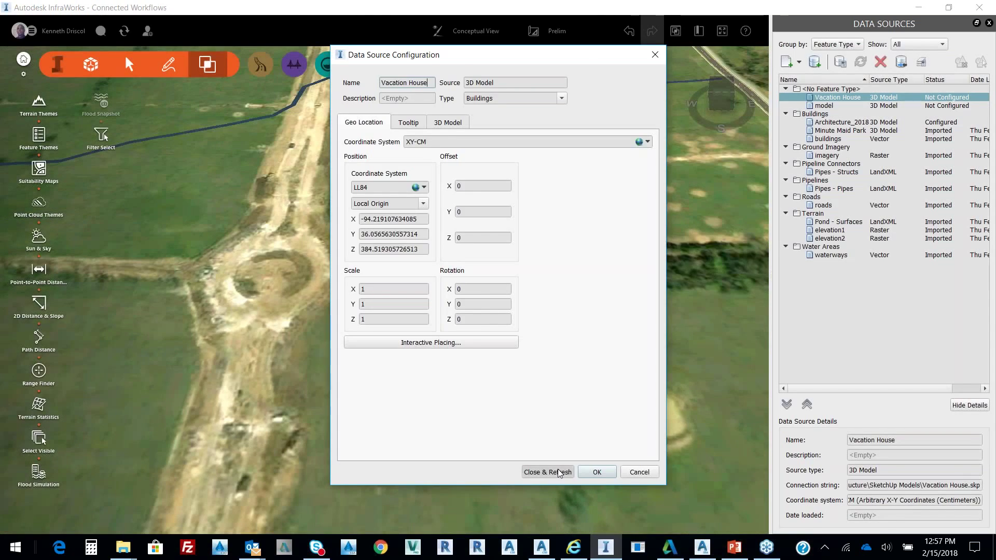
left_click(562, 471)
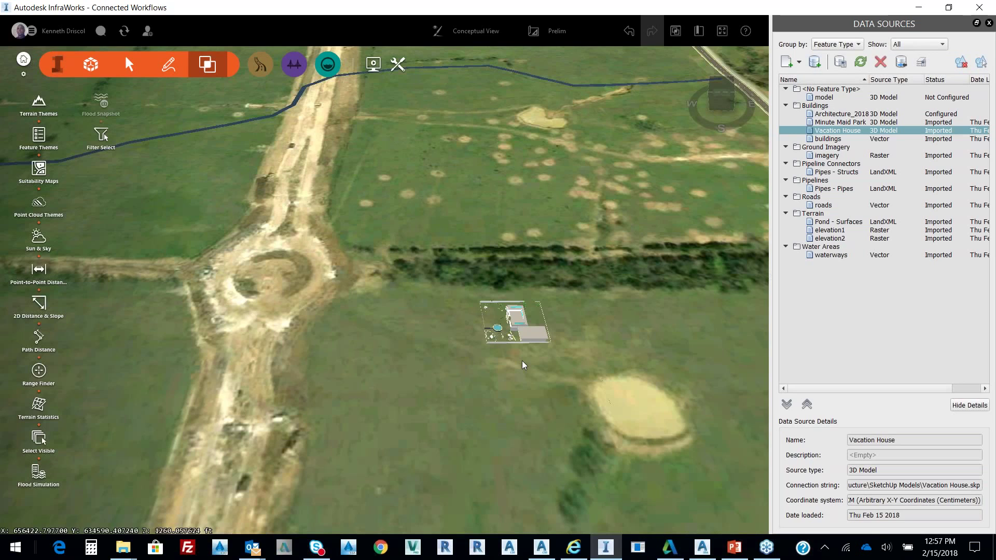
Step: Examine the placed Vacation House up close from several sides, including its pool and garden, and return to an overhead view
left_click_drag(521, 360, 518, 322)
scroll(518, 322, "up", 5)
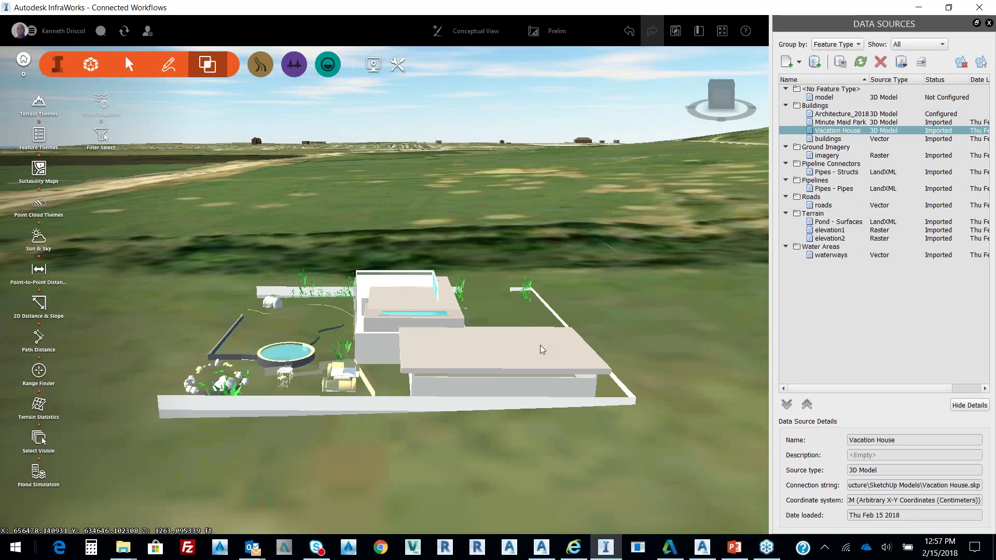
middle_click_drag(539, 344, 465, 365, "shift")
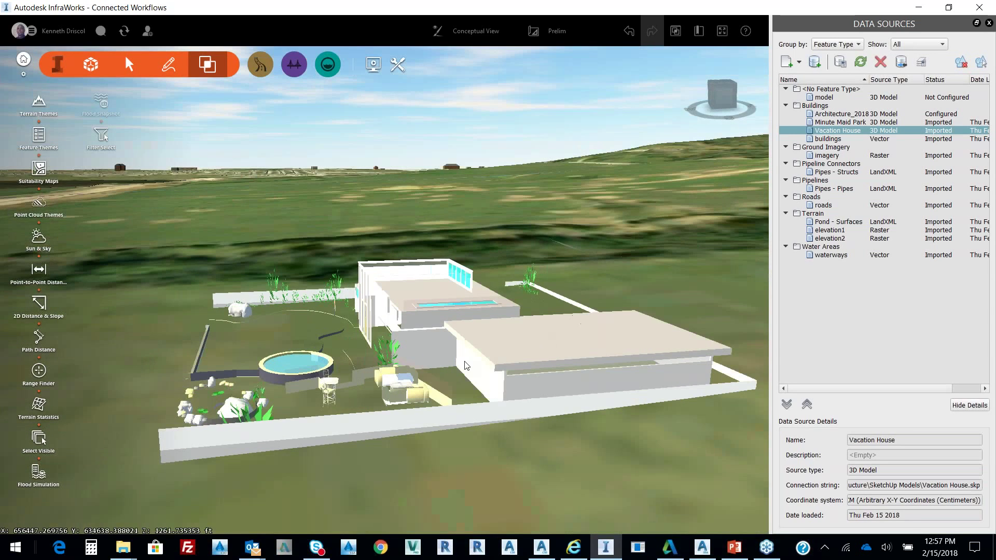
left_click_drag(465, 365, 549, 367)
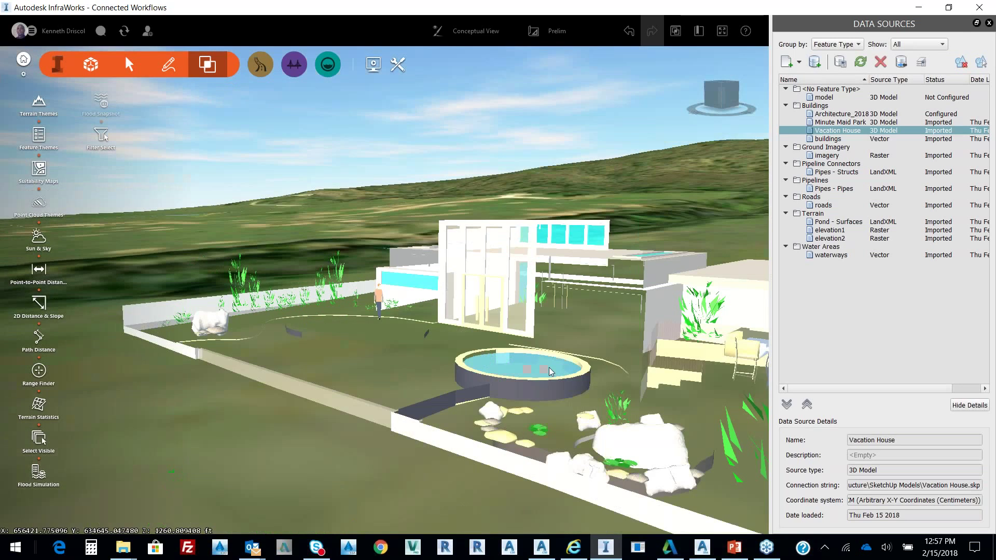
middle_click_drag(549, 367, 496, 384, "shift")
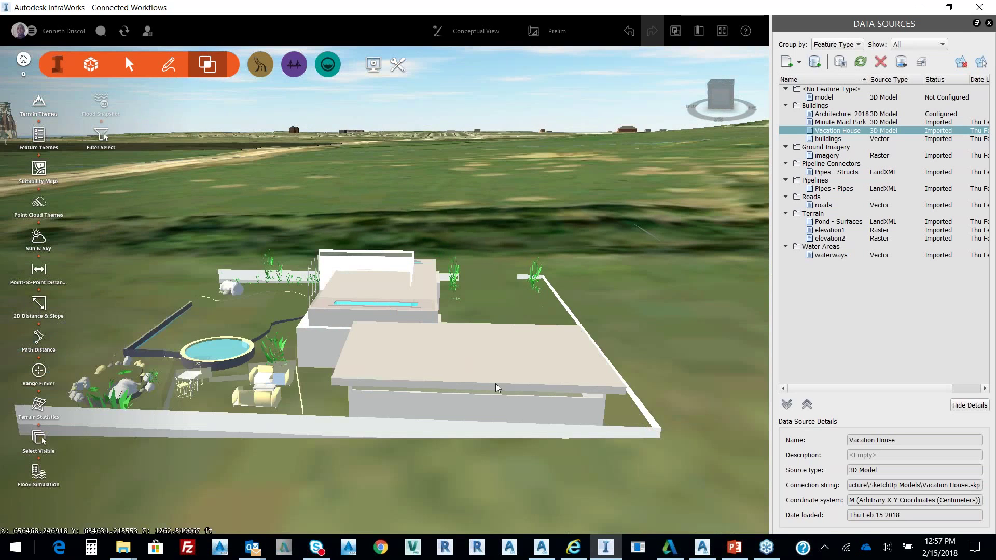
scroll(495, 384, "down", 5)
middle_click_drag(487, 322, 507, 387, "shift")
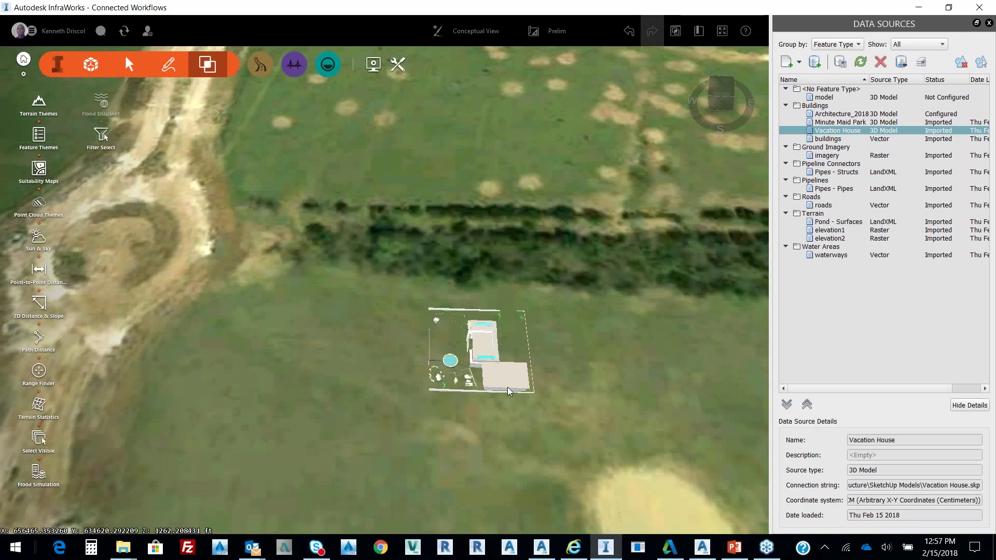
Step: Open the list of file data source types for adding a new data source
left_click(798, 62)
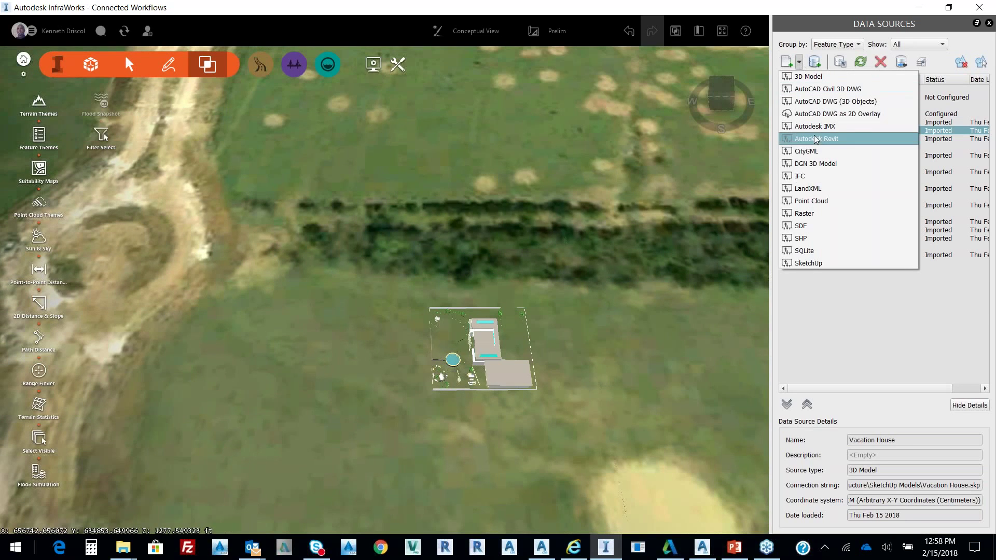